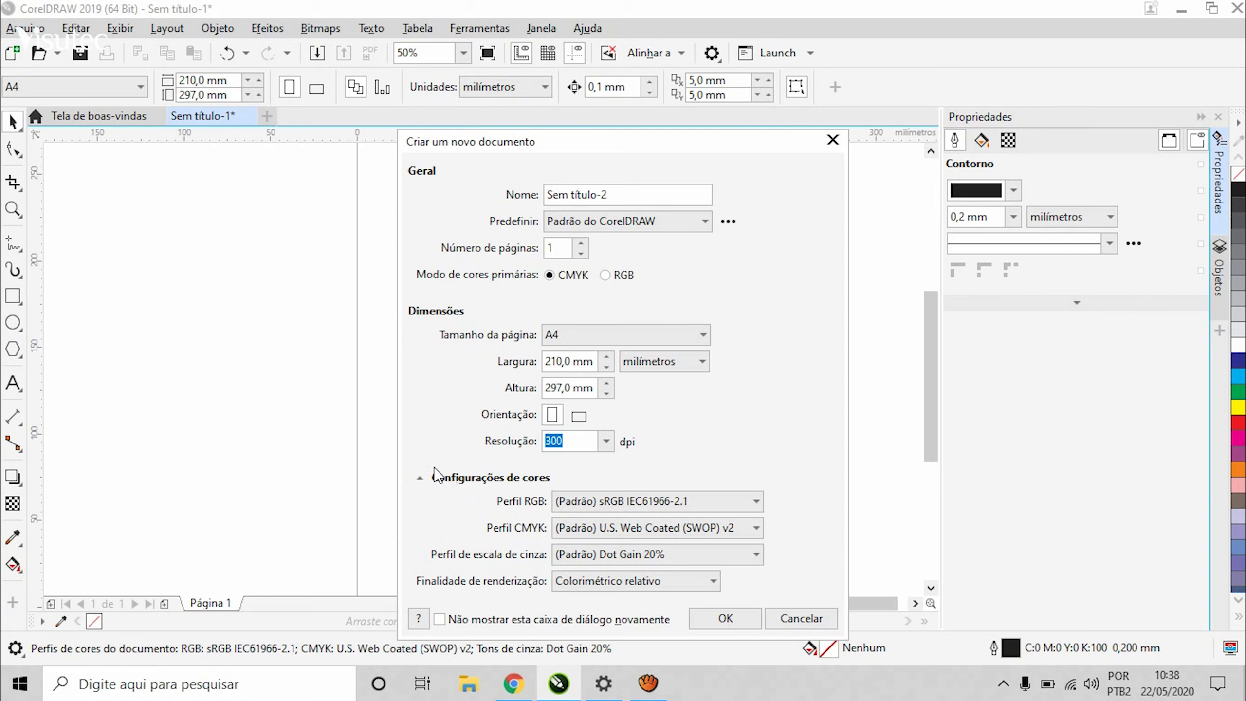
Set the new document's RGB profile to Adobe RGB (1998) in the color settings.
left_click(671, 473)
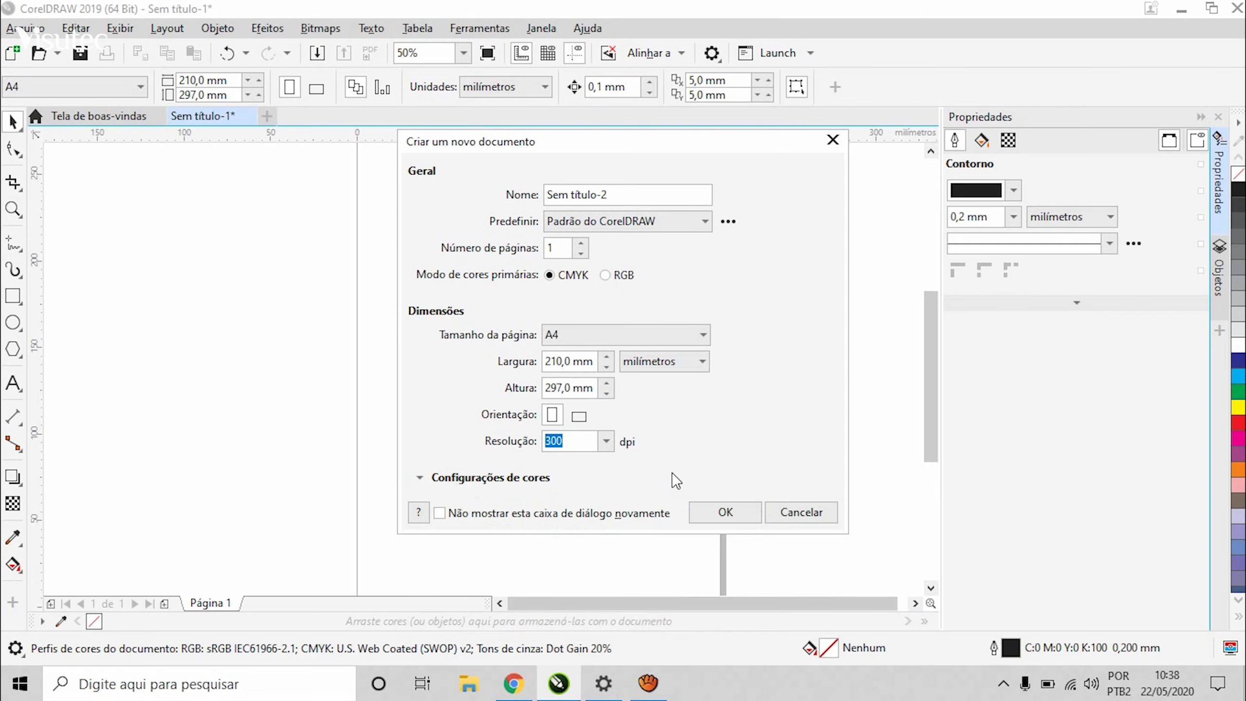
left_click(419, 477)
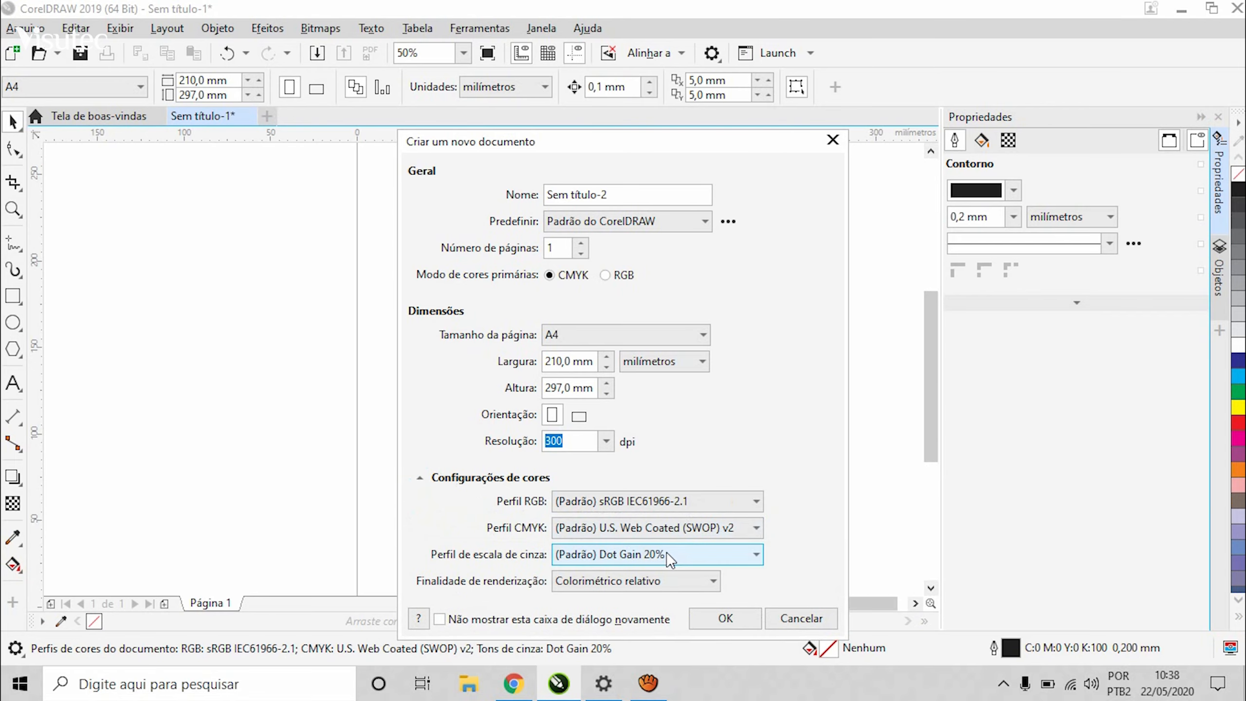
left_click(678, 505)
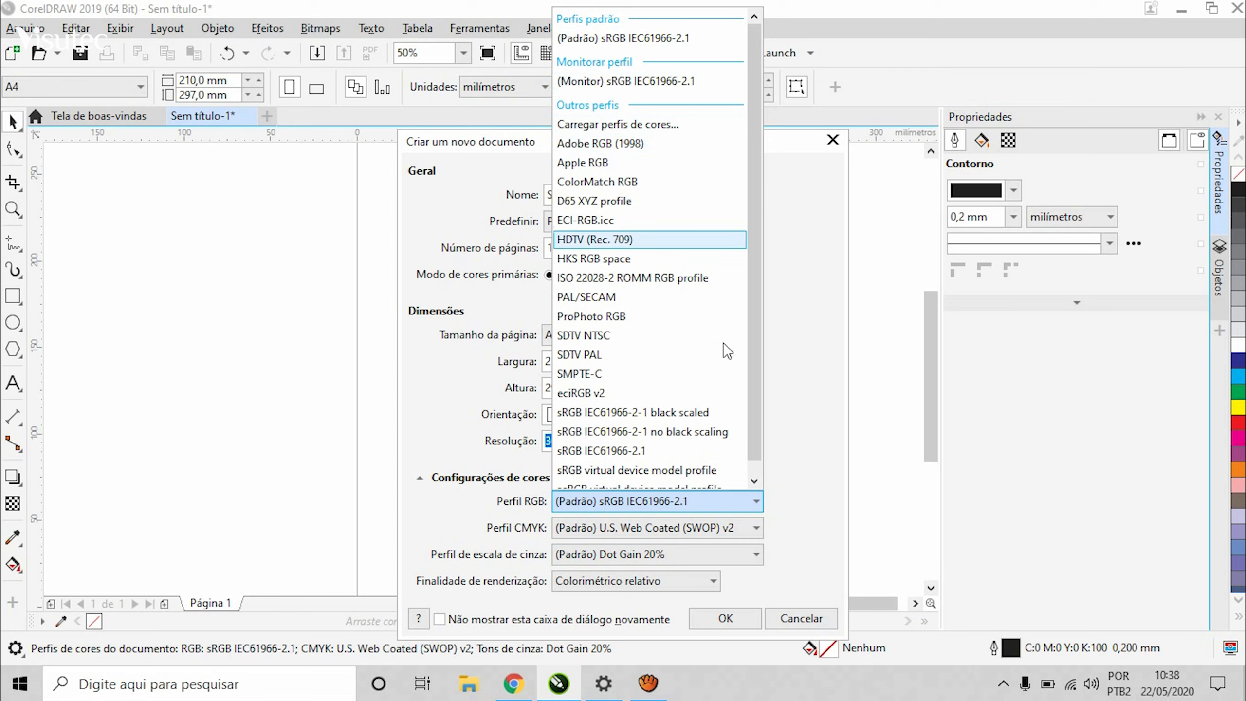
scroll(619, 388, "down", 1)
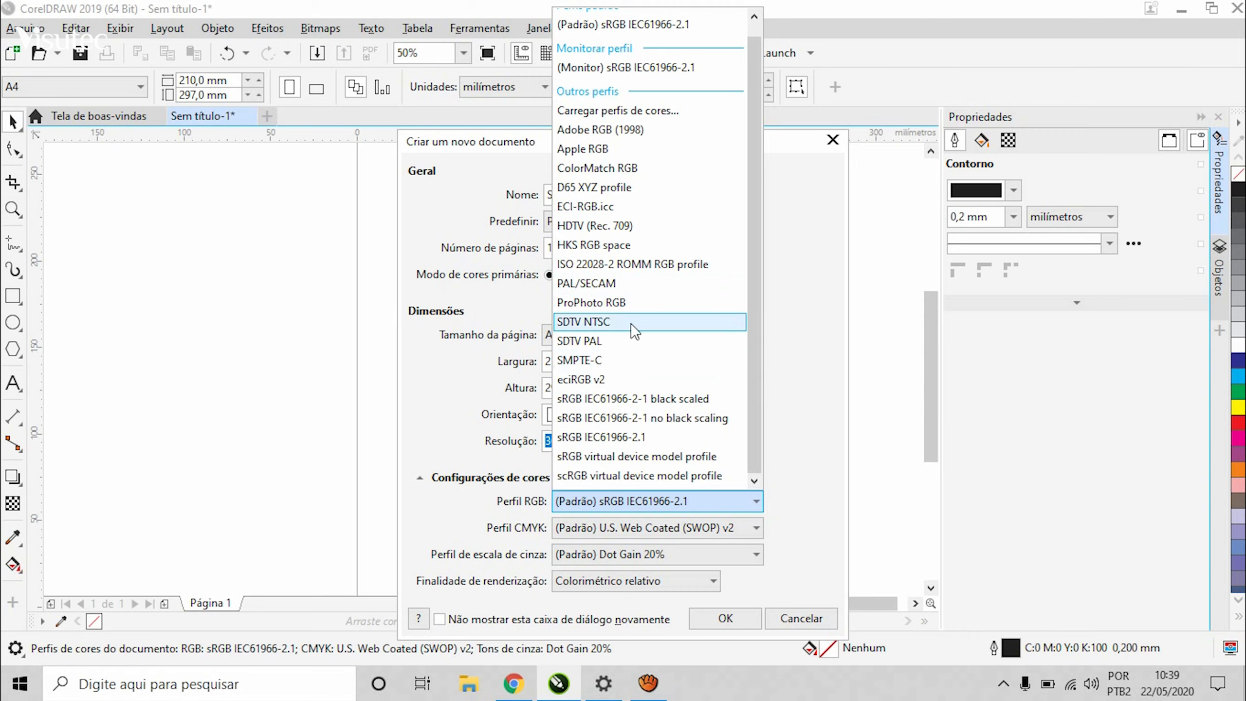
scroll(634, 330, "up", 1)
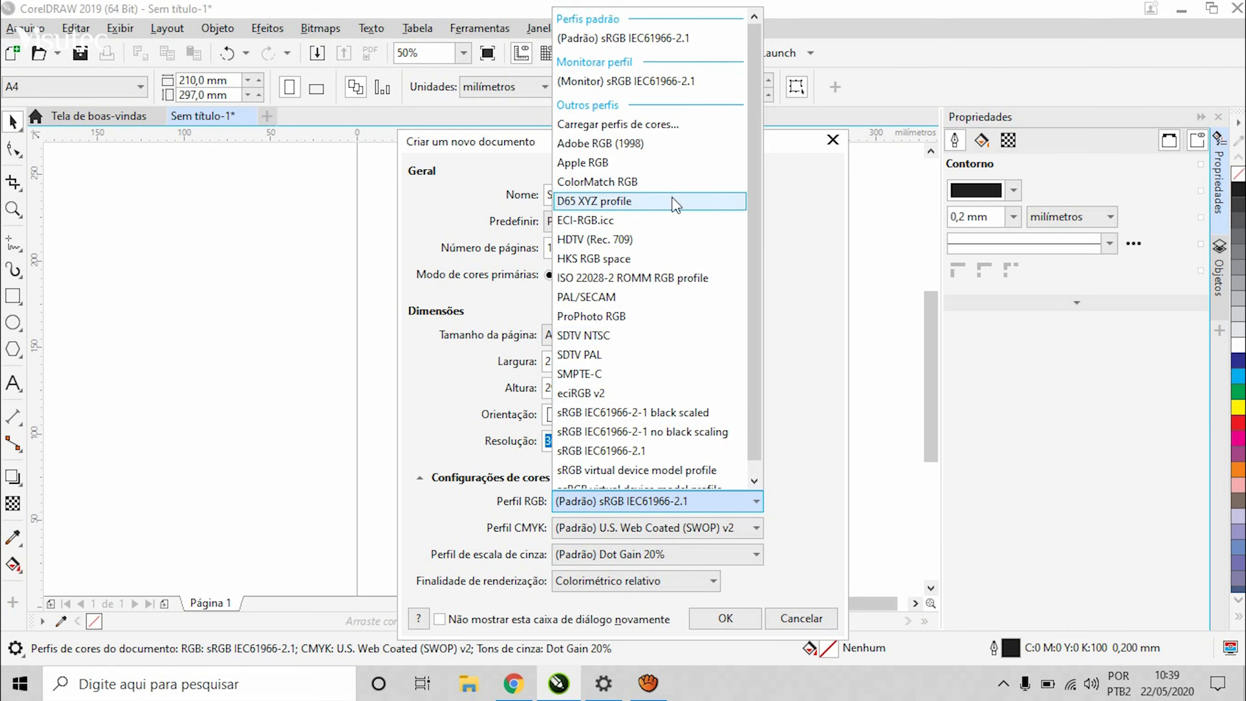
left_click(656, 141)
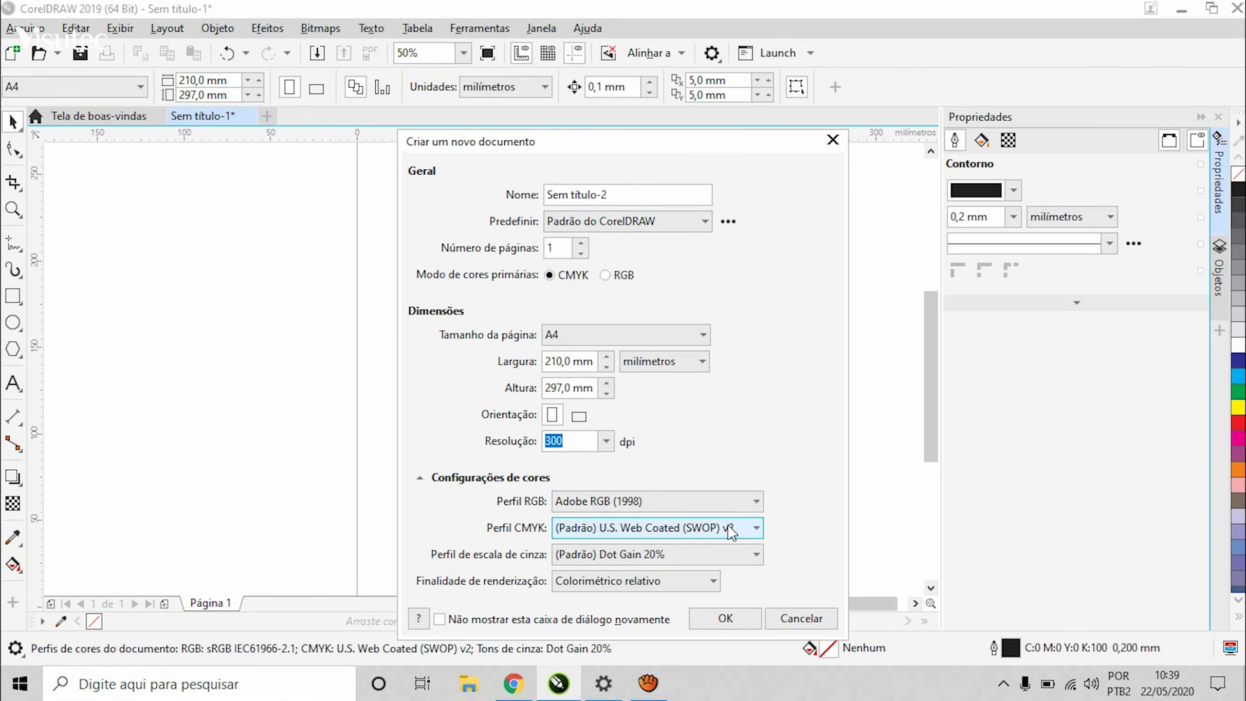
Load the color profile VISUTEC VINIL V360x720(4Pass) from the nested Perfis Utilizados folder on the desktop into the CMYK profile choices.
left_click(609, 531)
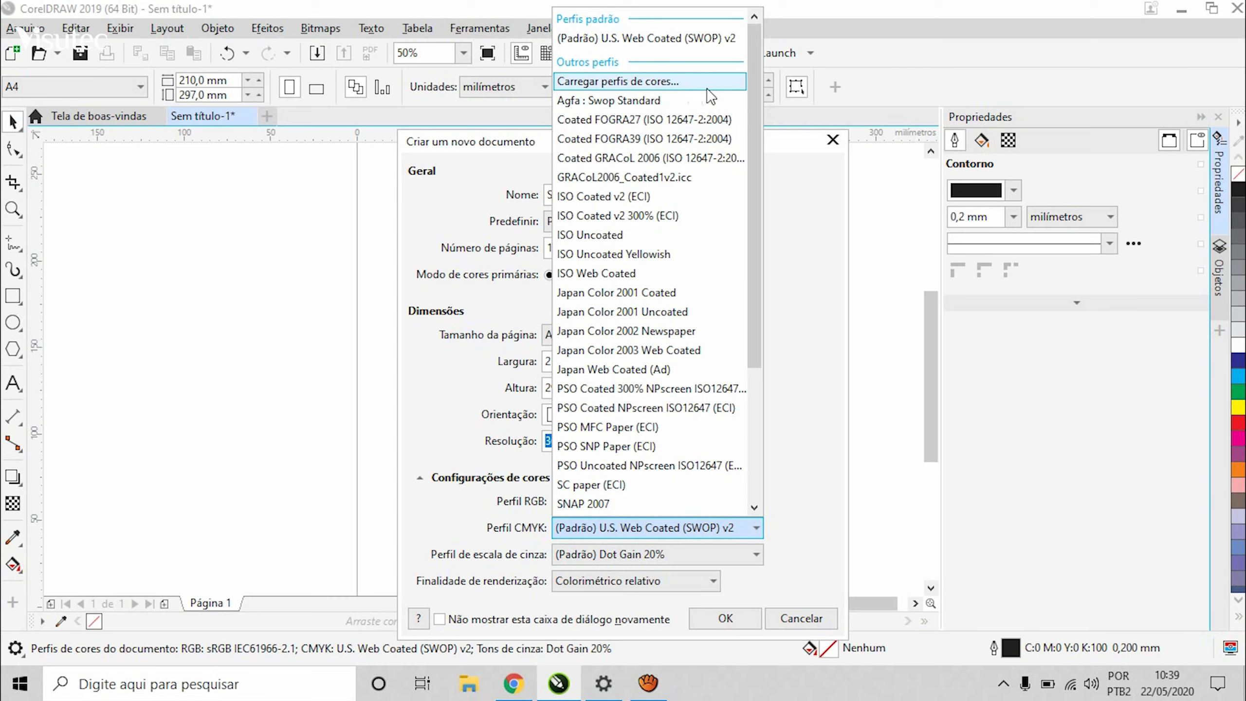
left_click(670, 87)
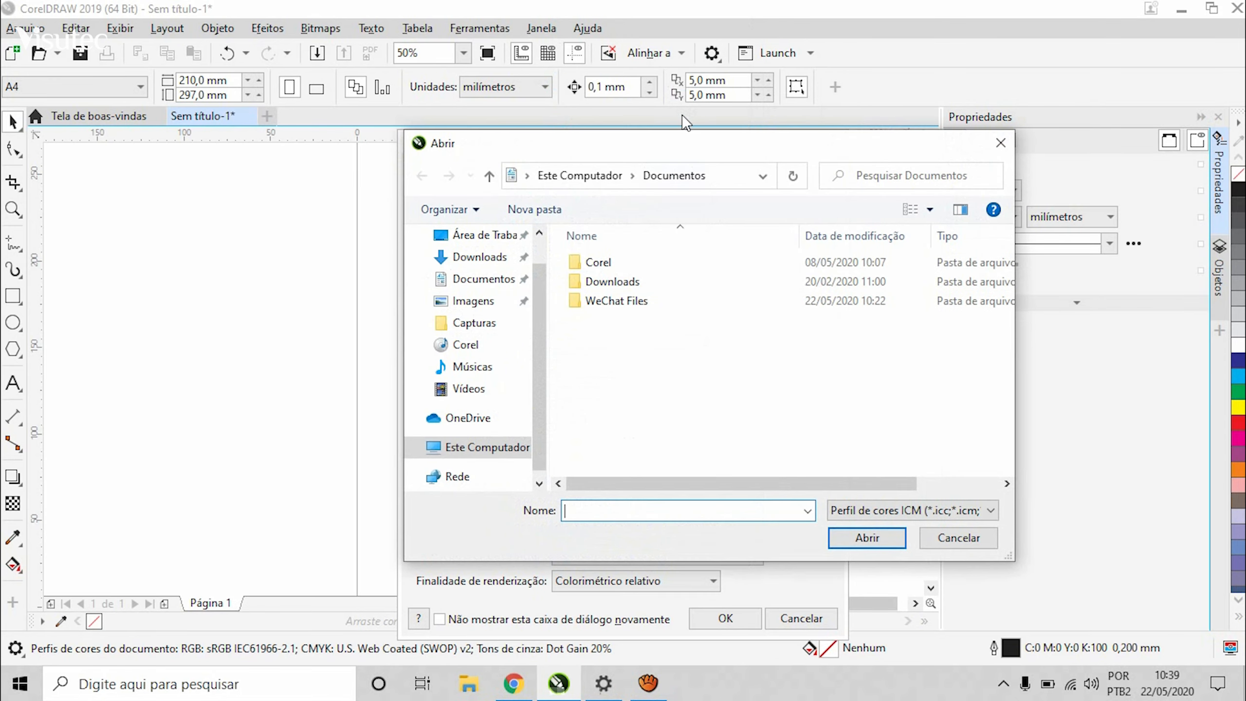
left_click_drag(540, 315, 538, 271)
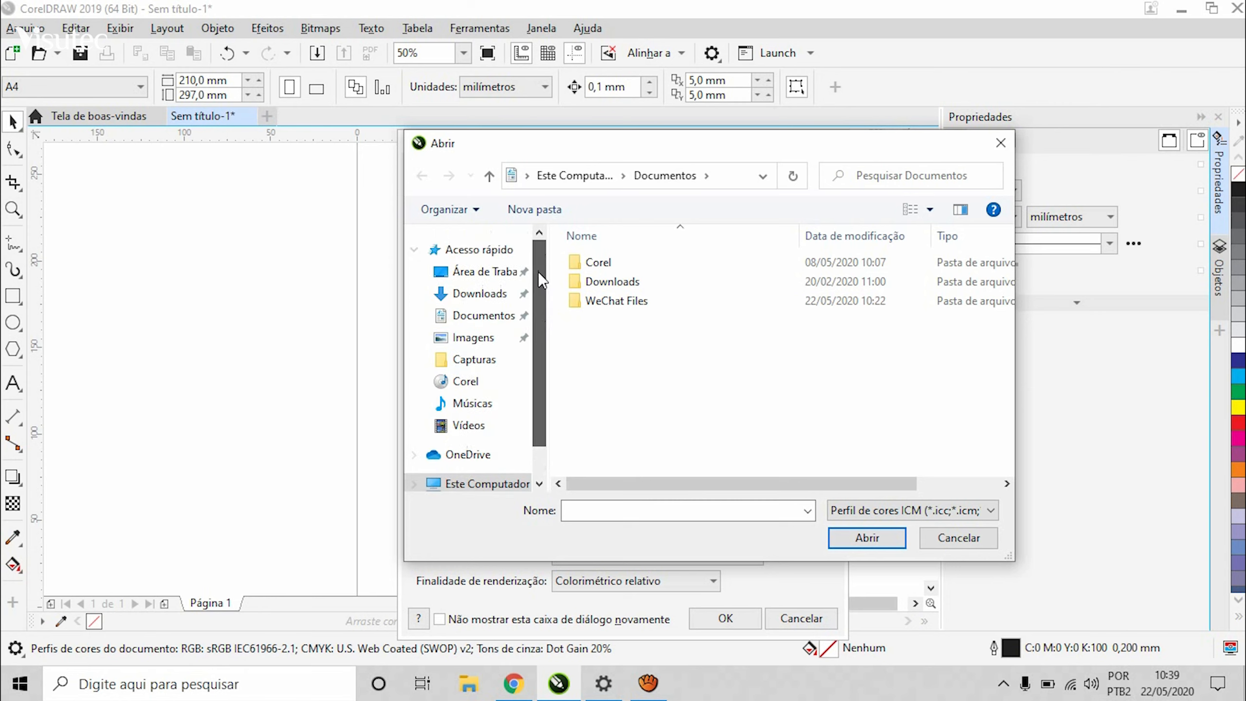
left_click(480, 278)
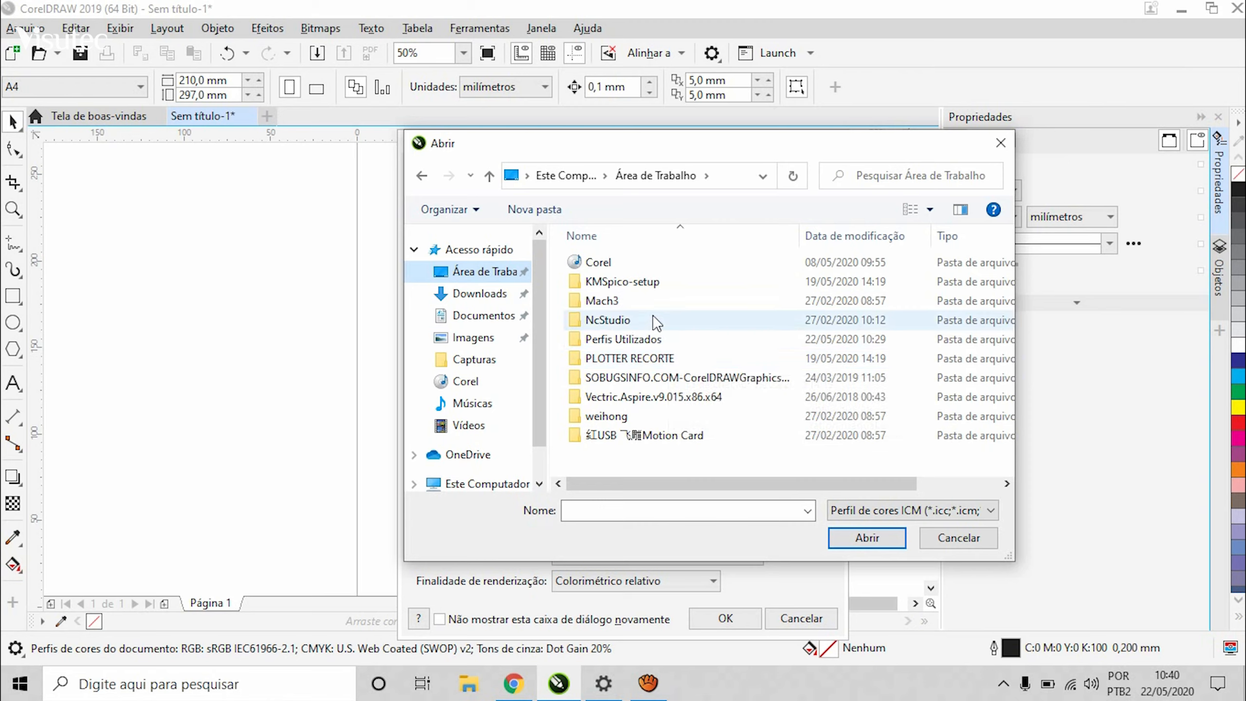
double_click(663, 340)
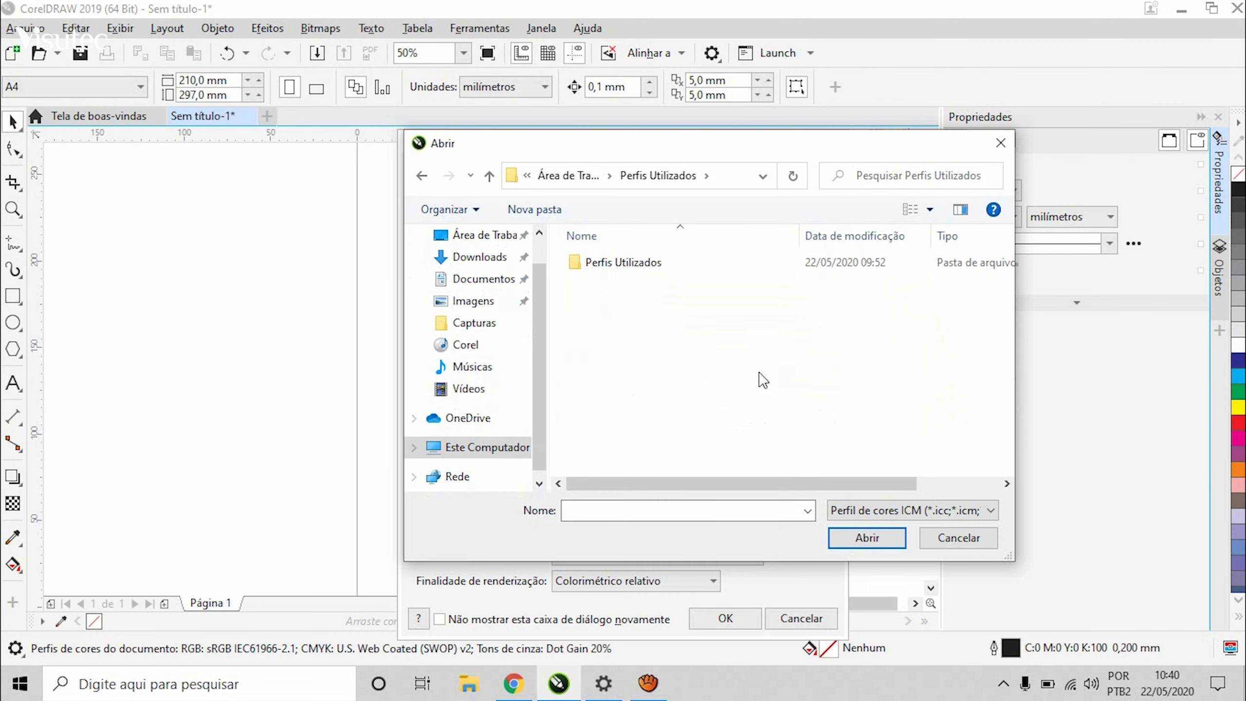
double_click(657, 268)
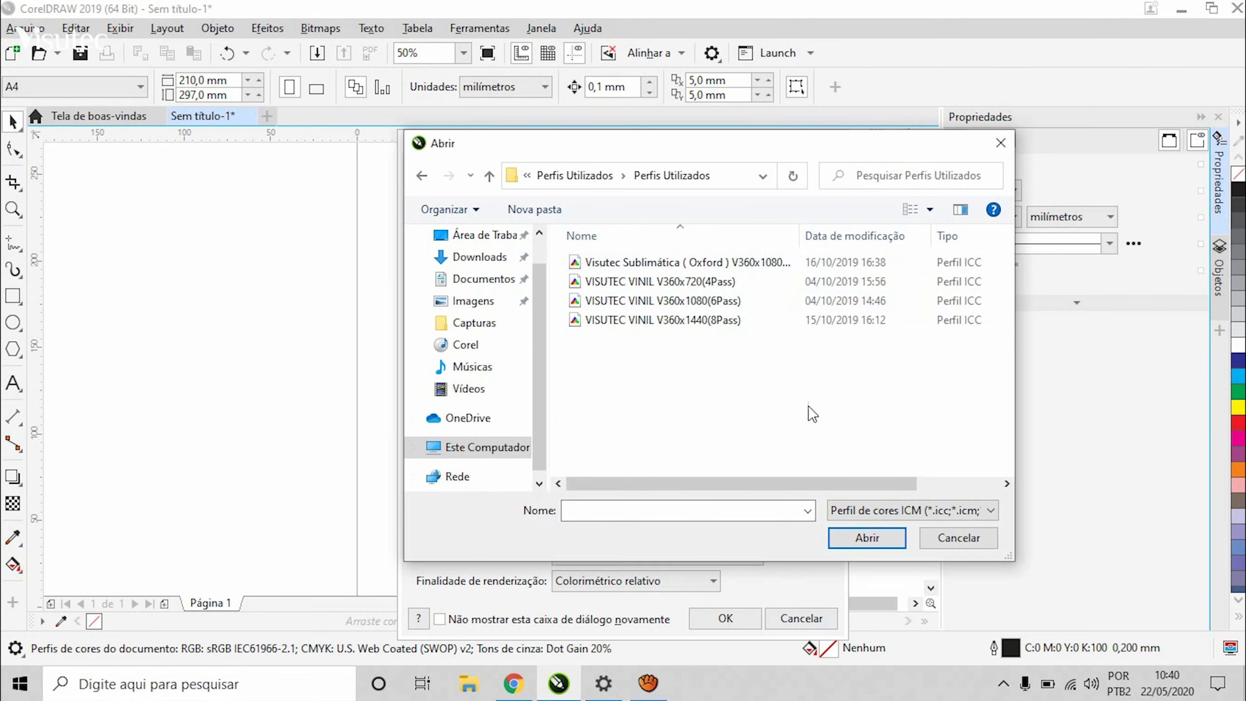
left_click_drag(810, 412, 674, 256)
left_click(765, 459)
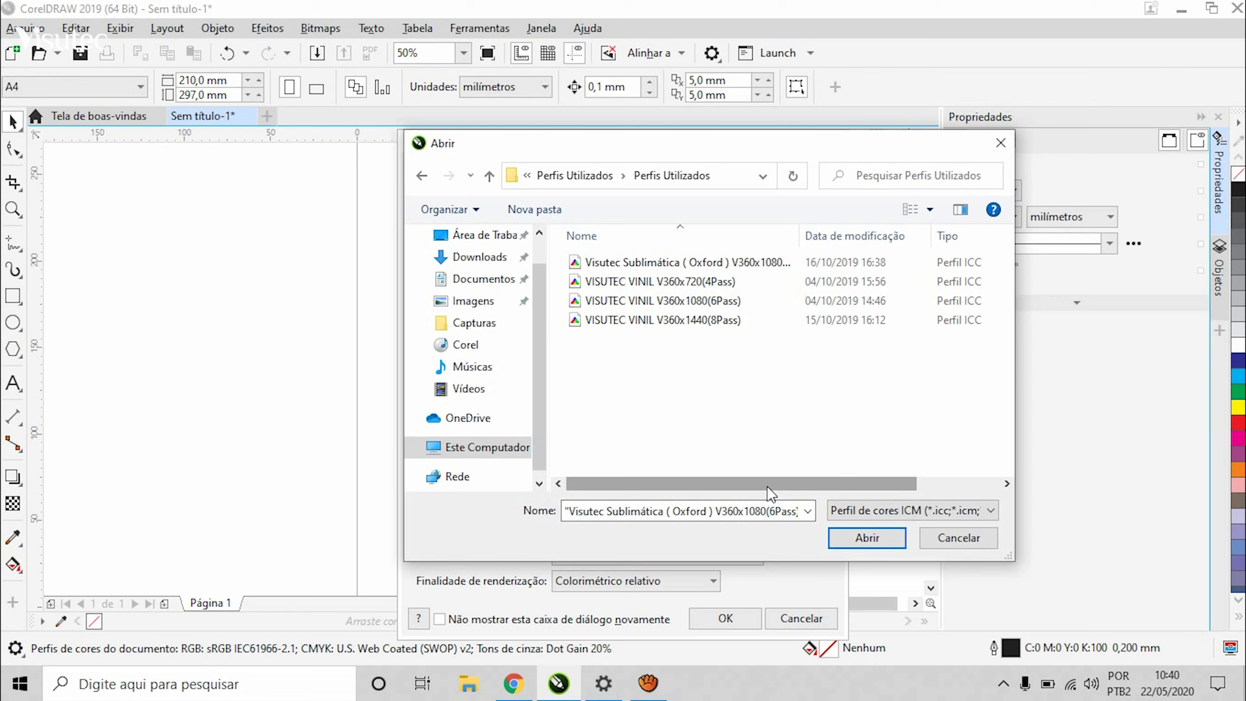
left_click(655, 282)
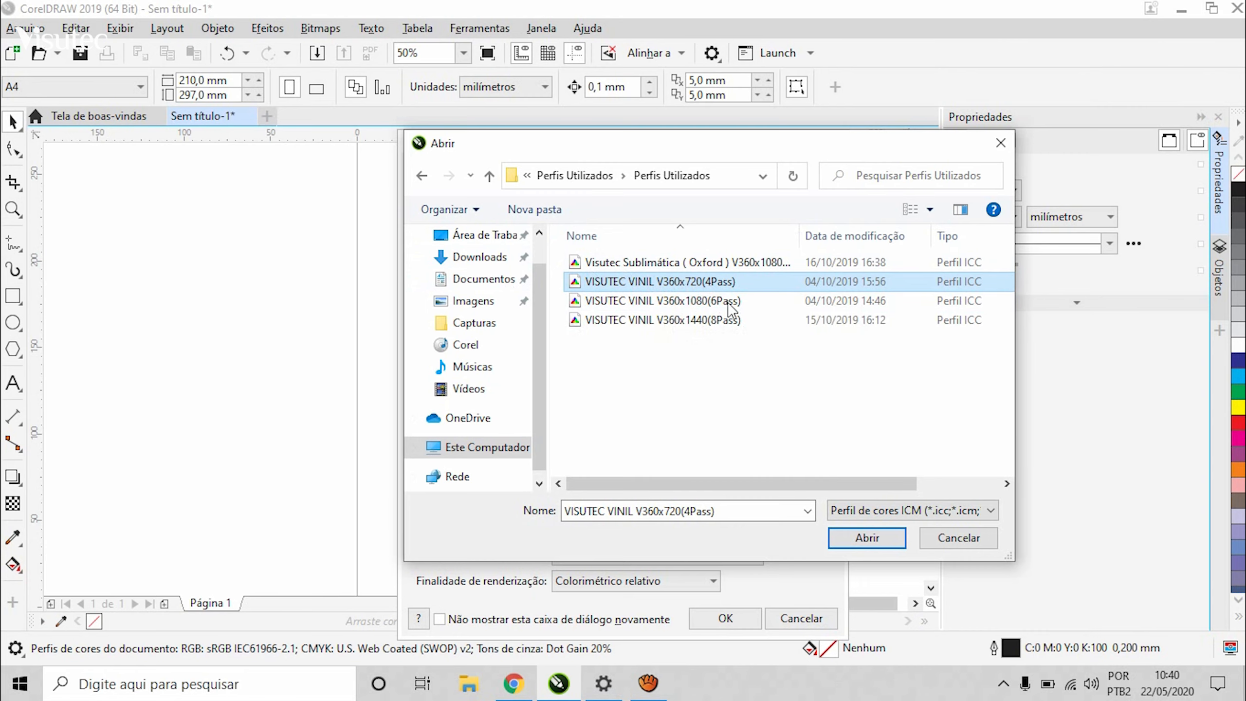
left_click(852, 542)
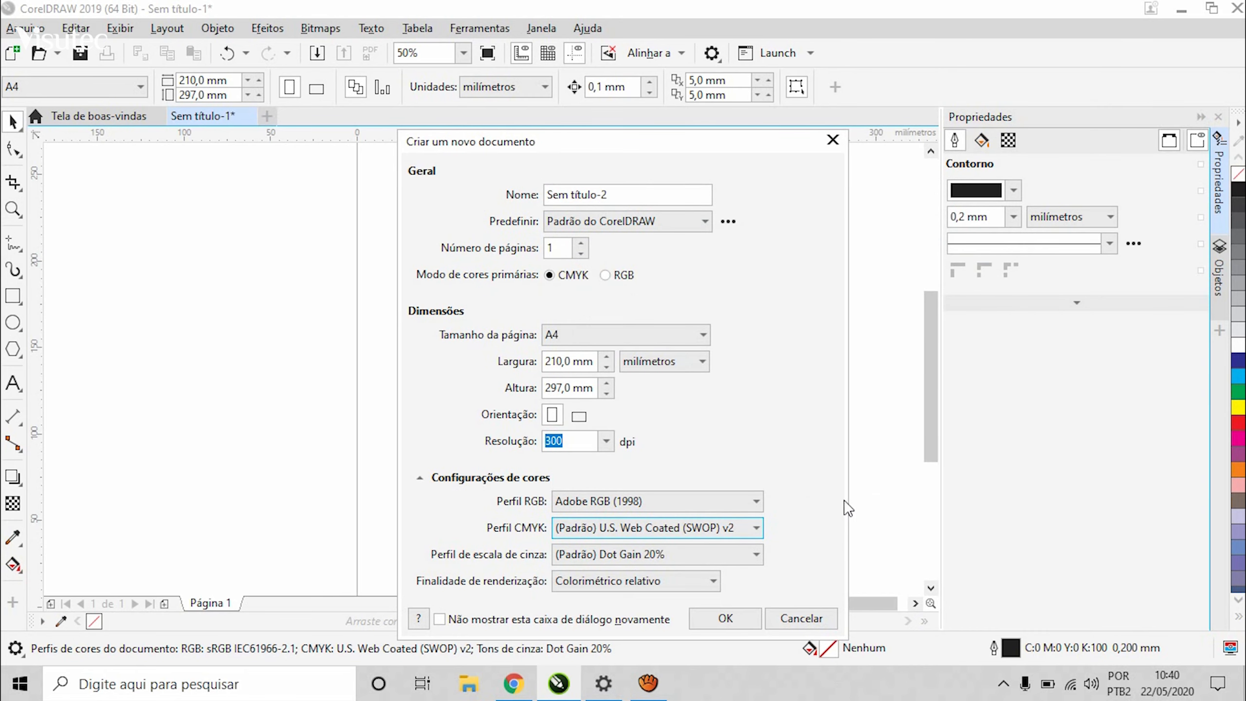
Set the new document's CMYK profile to VISUTEC VINIL V360x720(4Pass) .icc.
left_click(646, 534)
scroll(728, 174, "down", 4)
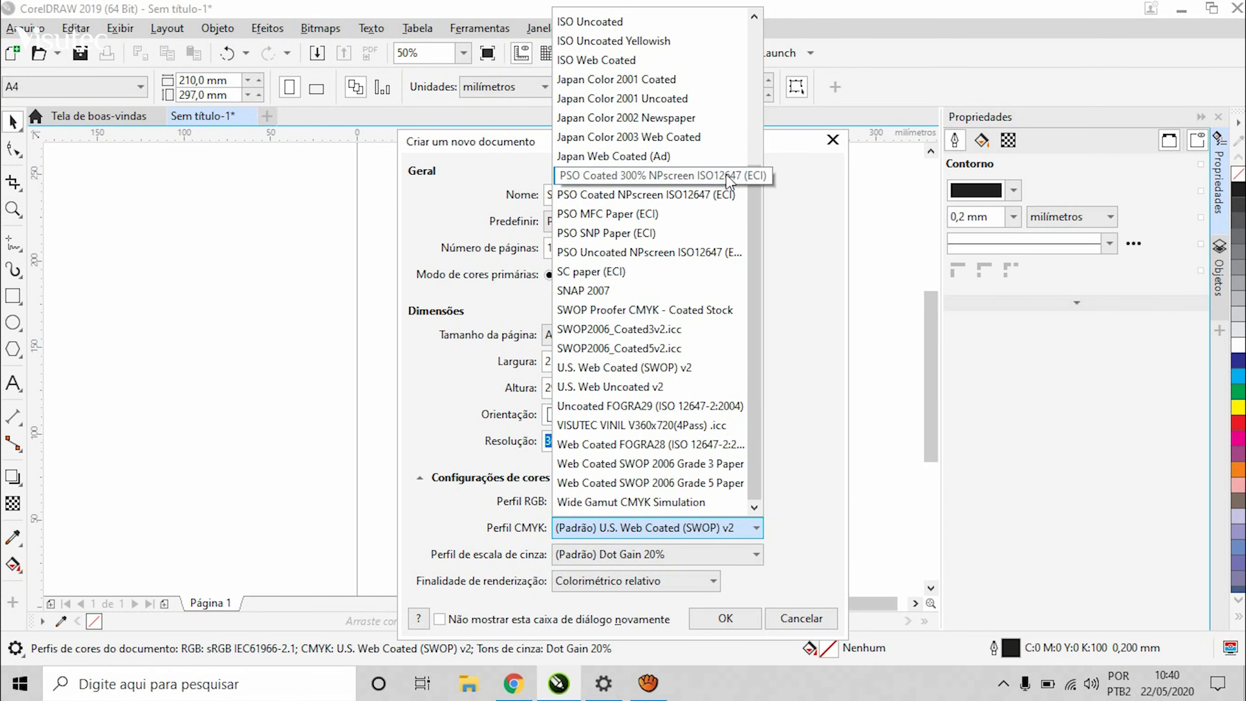
left_click(651, 431)
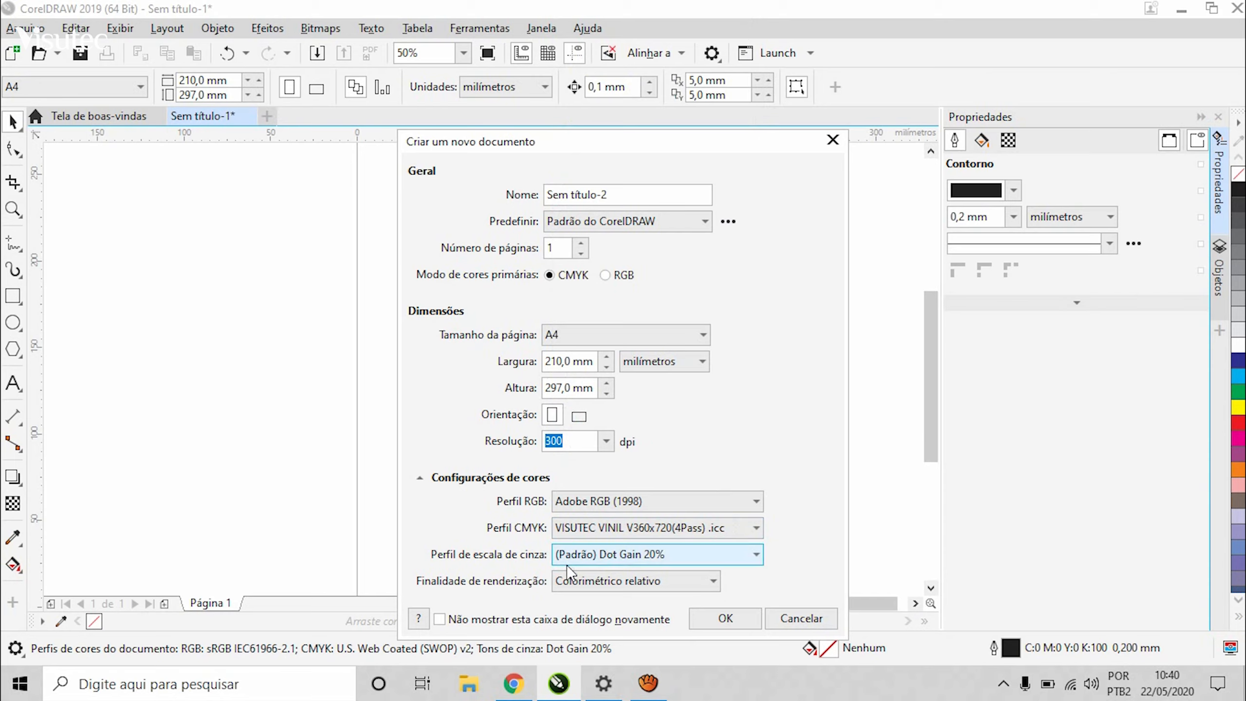
Set the rendering intent to Perceptivo and create the new document.
left_click(573, 582)
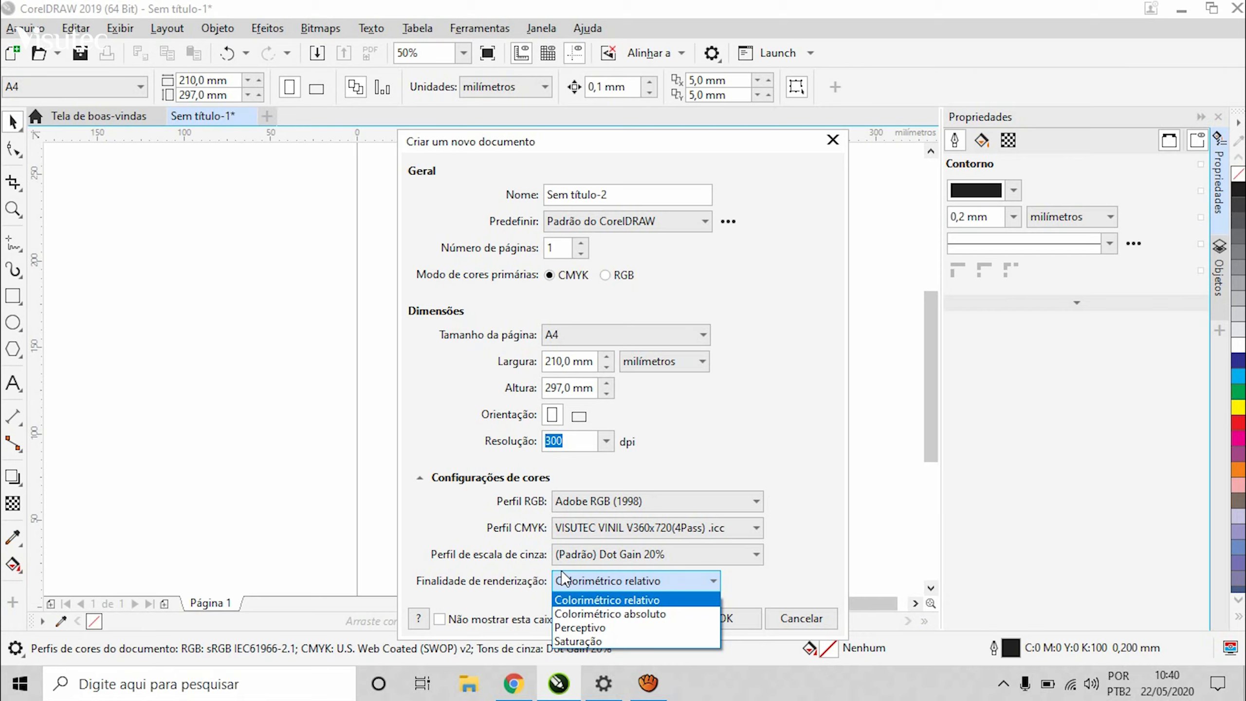
left_click(579, 632)
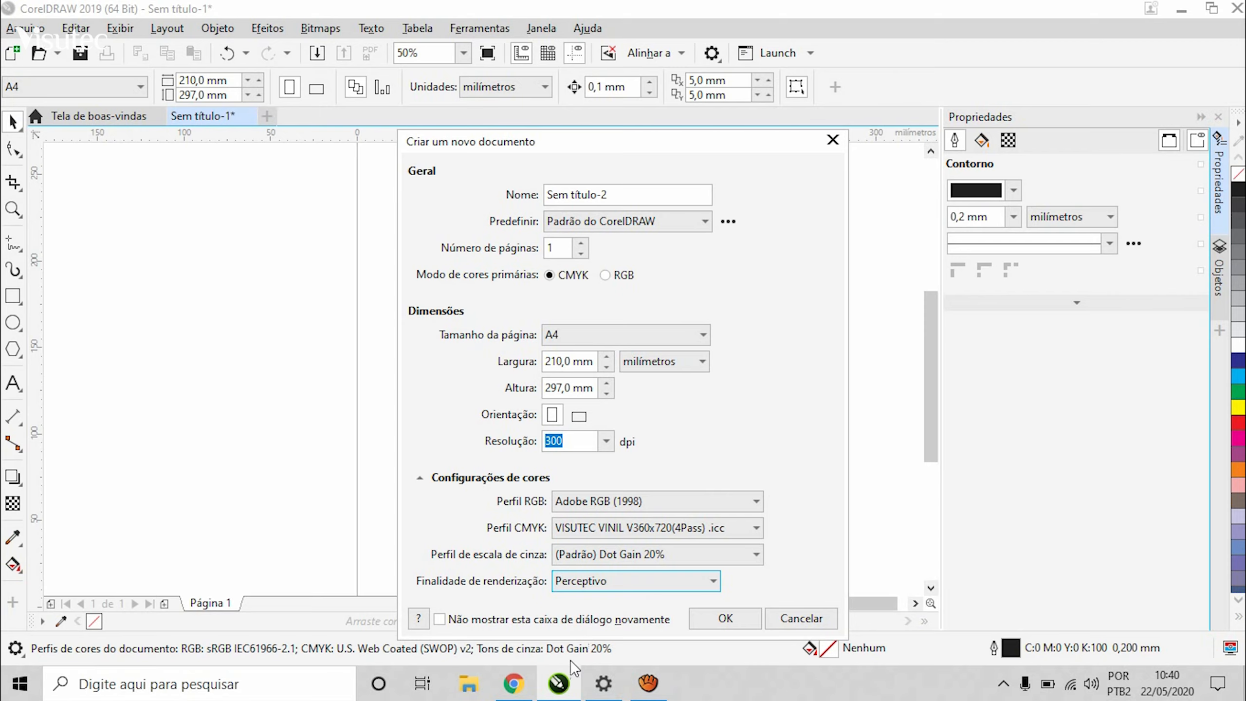
left_click(726, 619)
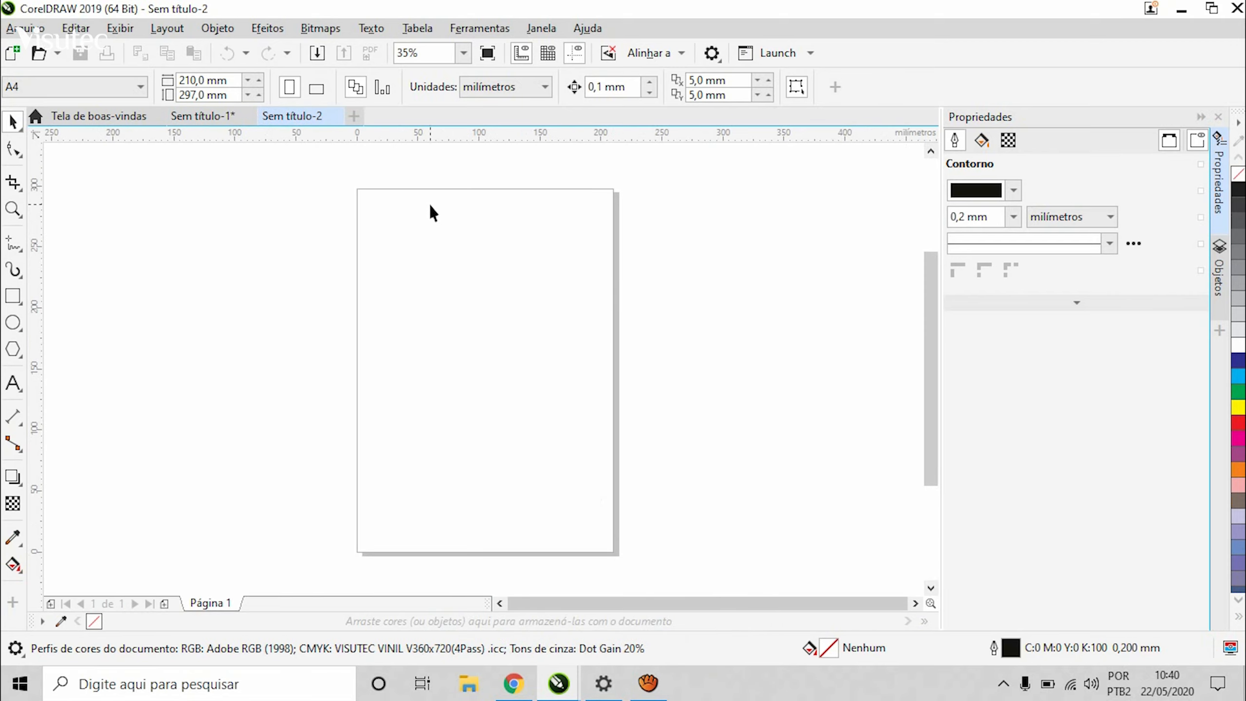
Place the desktop image named download onto the page of Sem título-2.
scroll(430, 206, "down", 5)
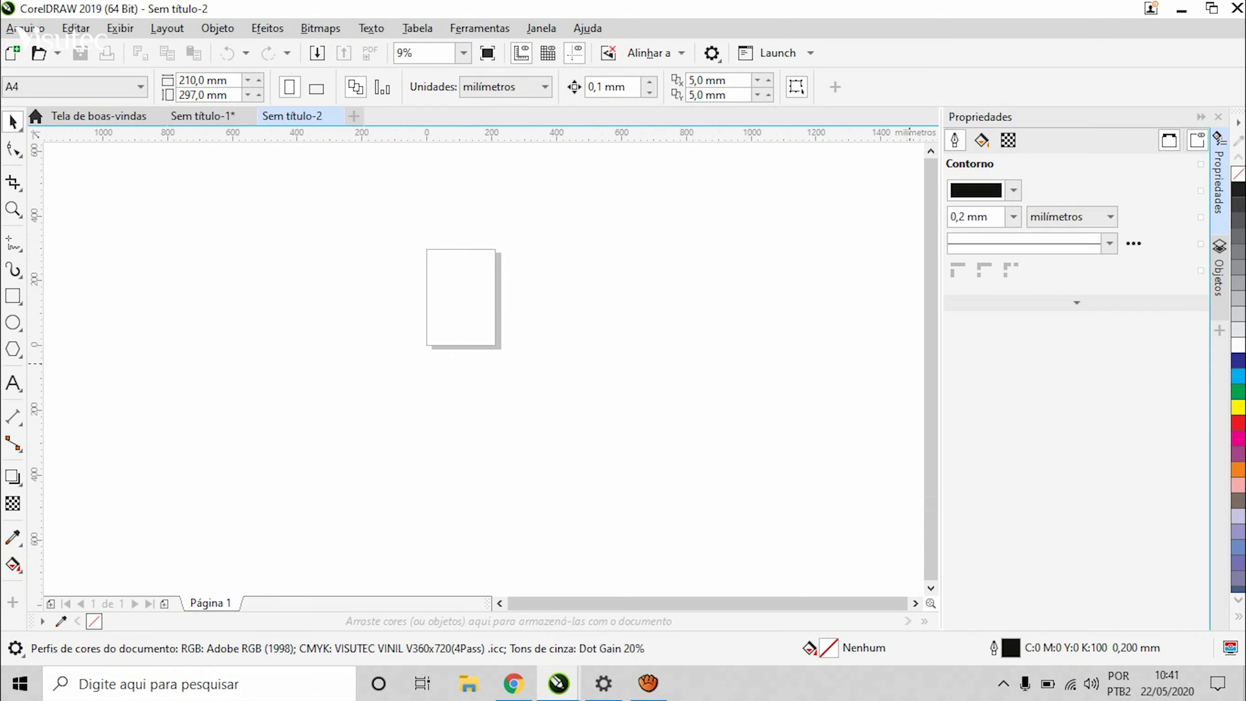
left_click(1244, 687)
left_click(514, 178)
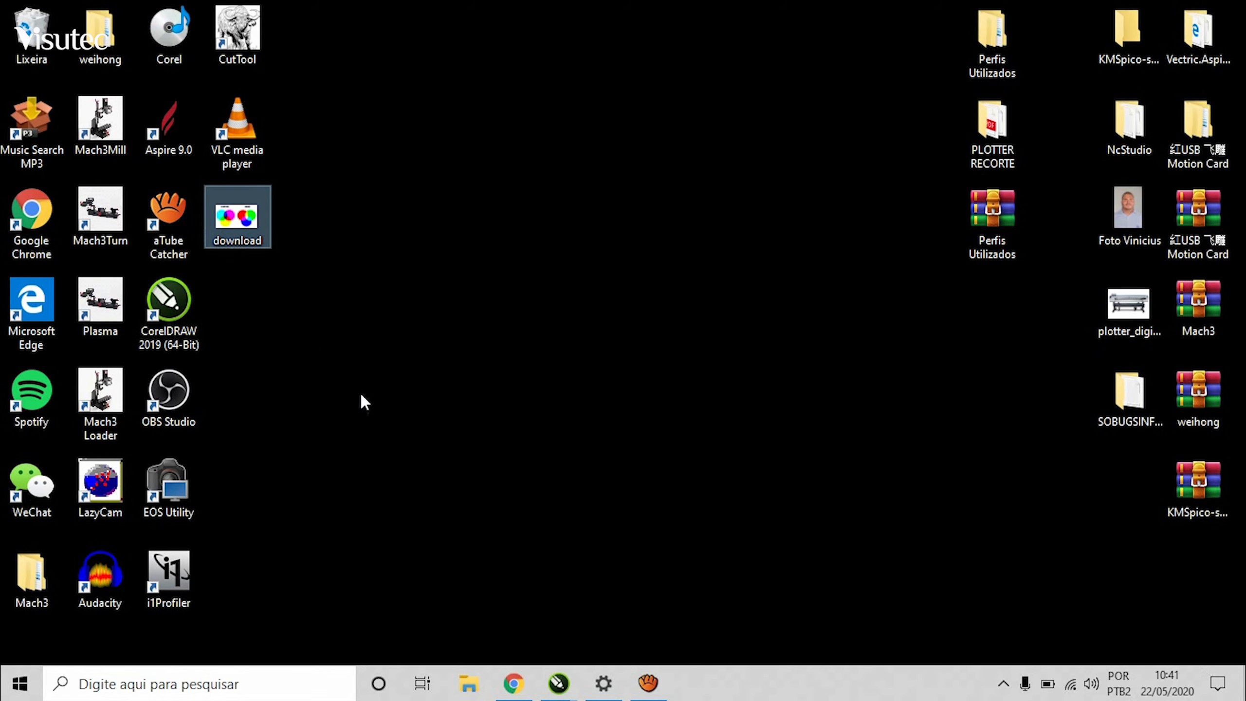
double_click(248, 236)
left_click_drag(516, 689, 557, 688)
mouse_move(560, 690)
left_click(623, 651)
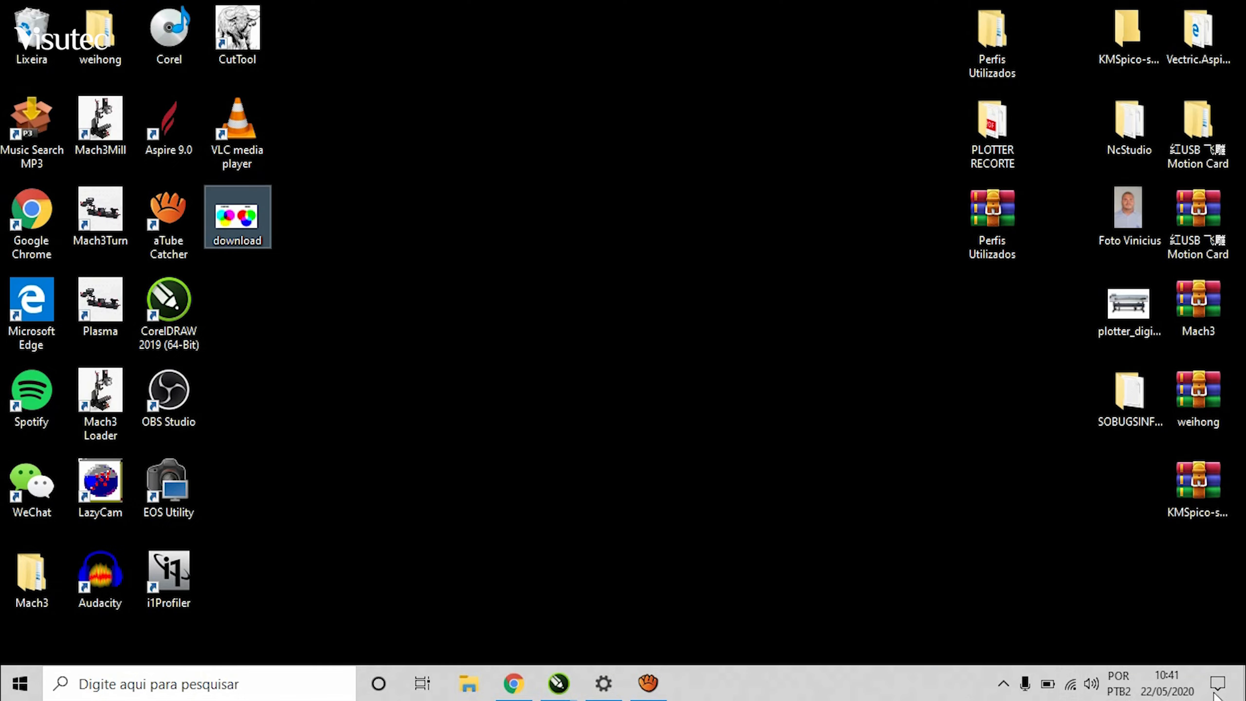
left_click_drag(264, 242, 445, 320)
left_click(428, 327)
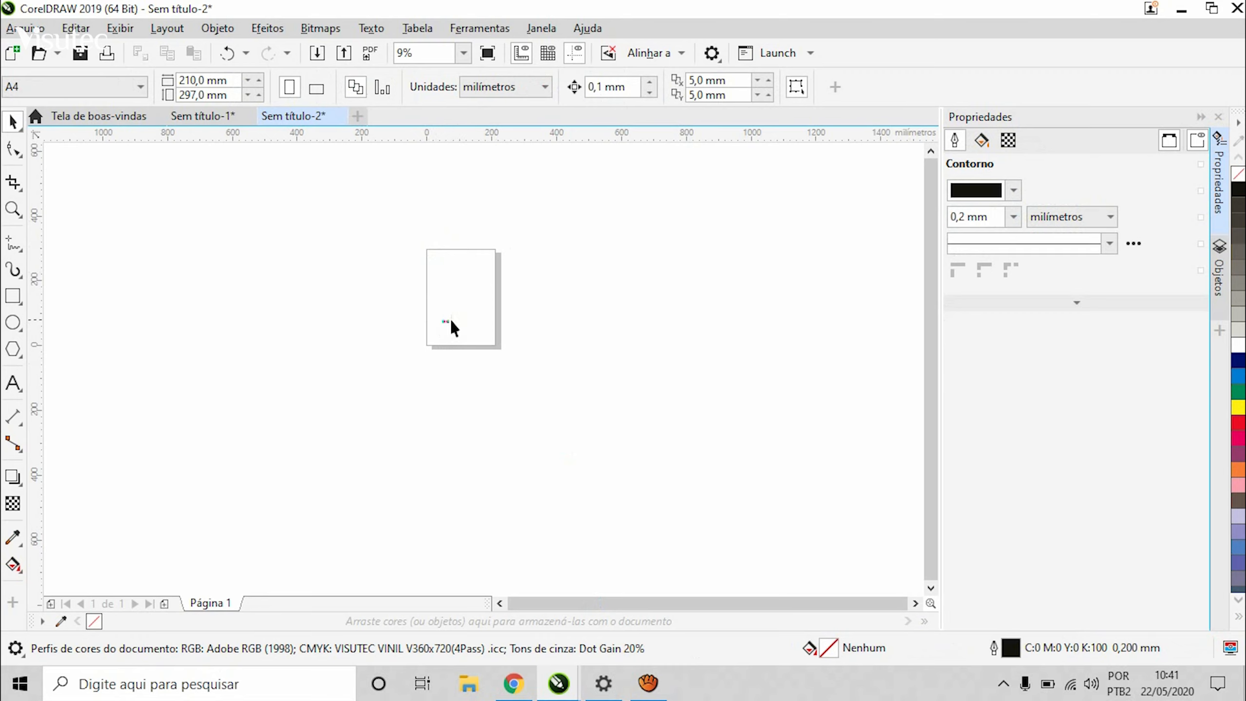
Enlarge the placed CMYK/RGB image in Sem título-2 to about 1262 by 722 mm.
left_click(445, 316)
left_click_drag(465, 308, 679, 194)
left_click(709, 339)
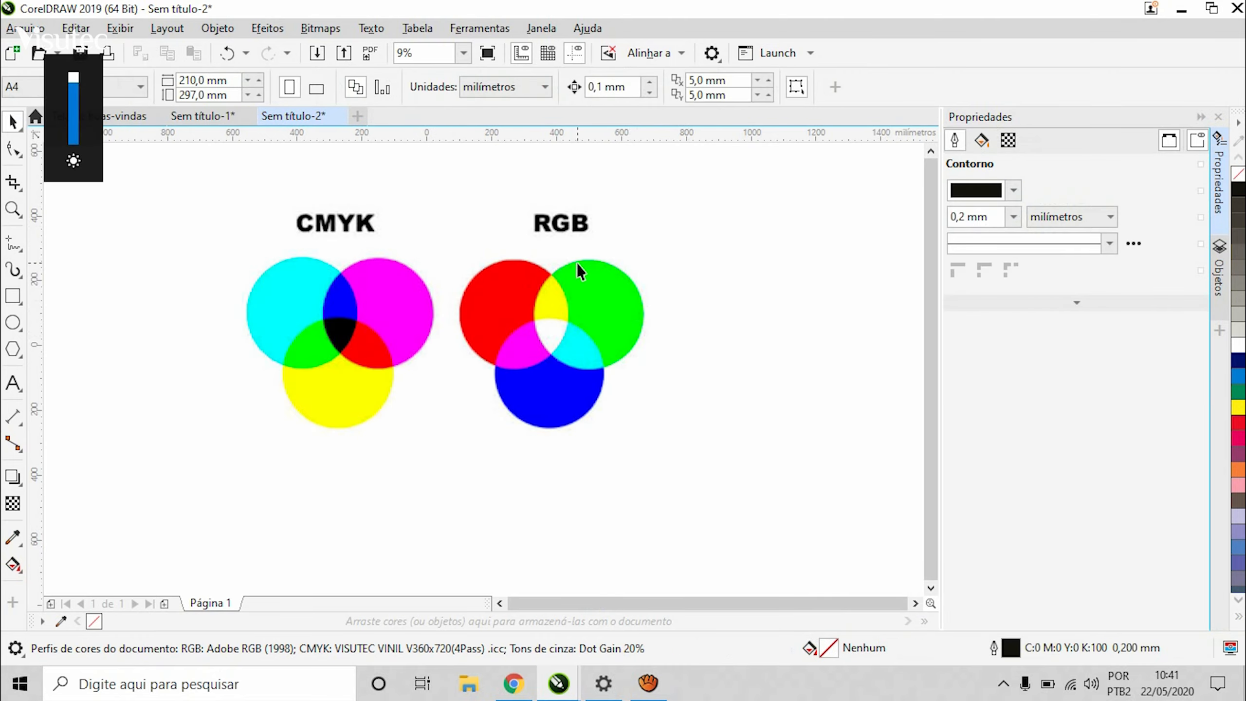
scroll(577, 264, "down", 2)
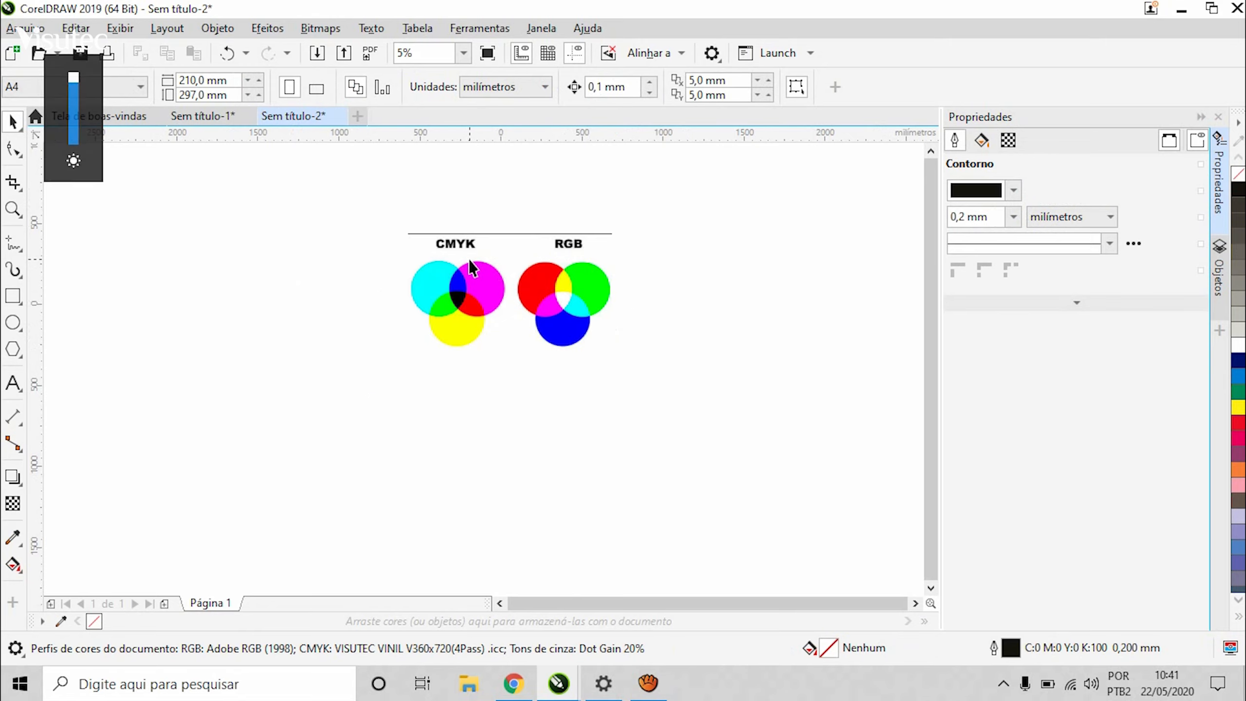
scroll(470, 259, "up", 2)
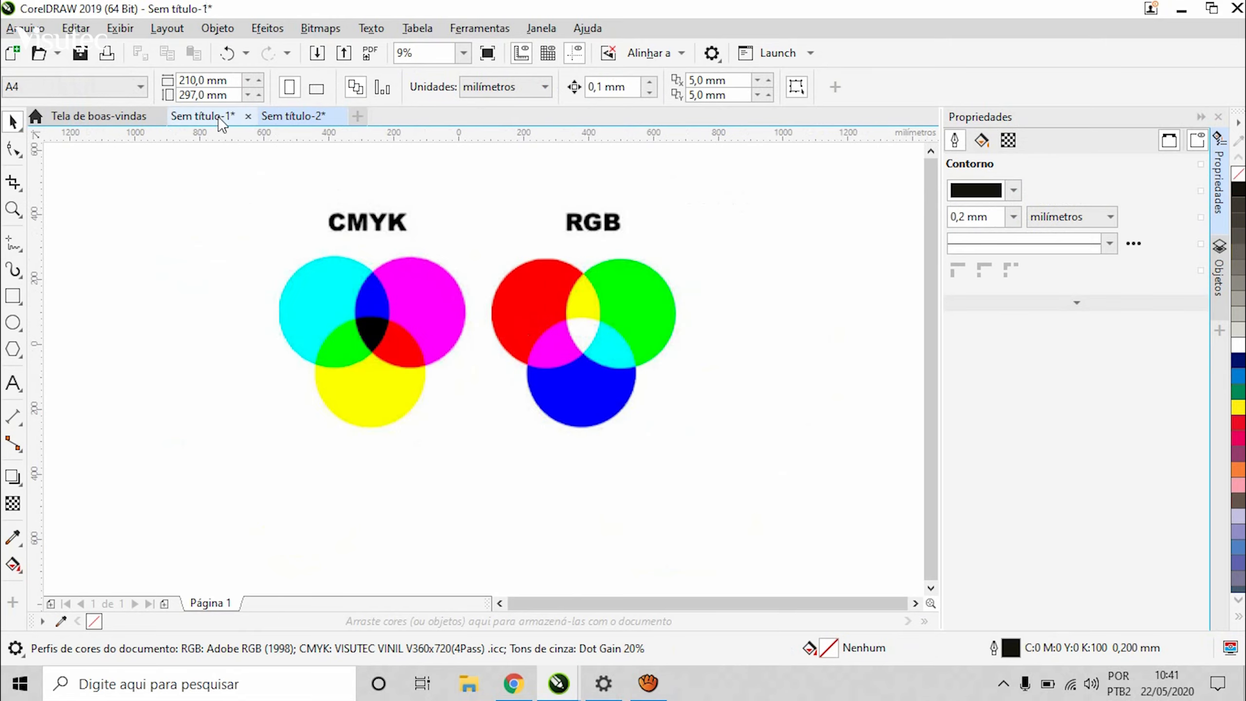
Place the desktop image named download into Sem título-1 and enlarge it to about 769 by 440 mm.
left_click(217, 117)
scroll(426, 268, "down", 4)
left_click(1245, 698)
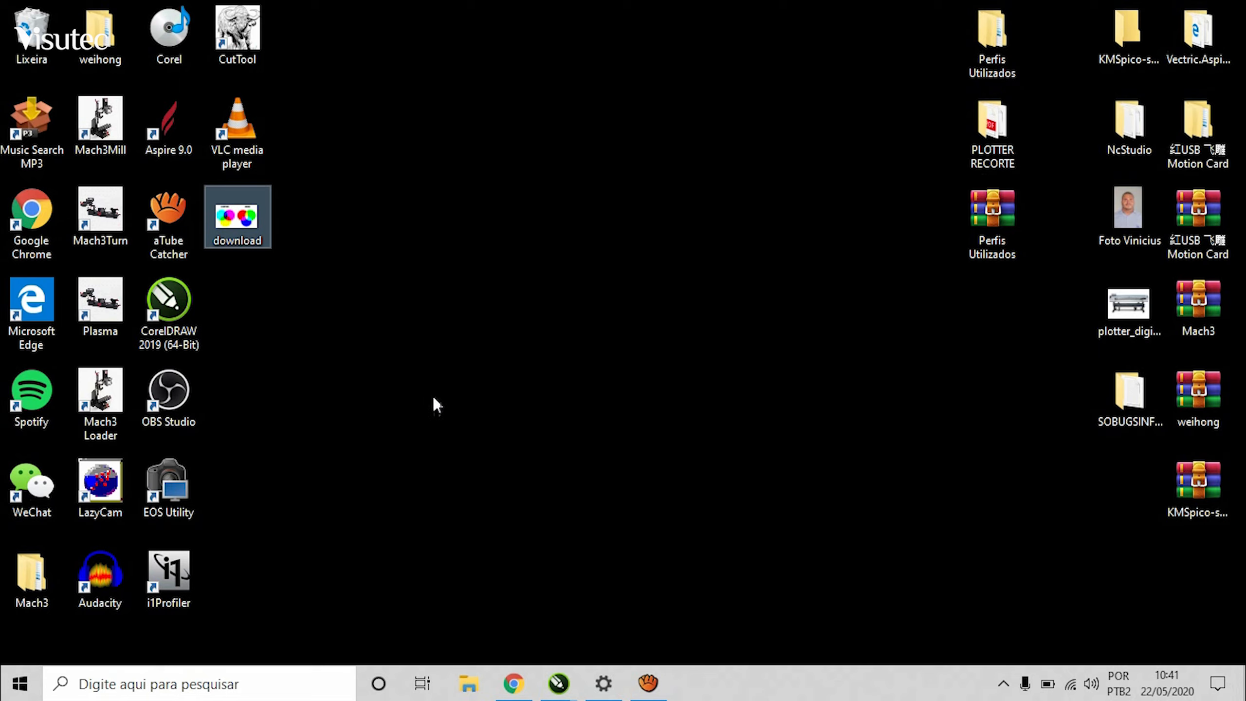
left_click_drag(247, 208, 471, 252)
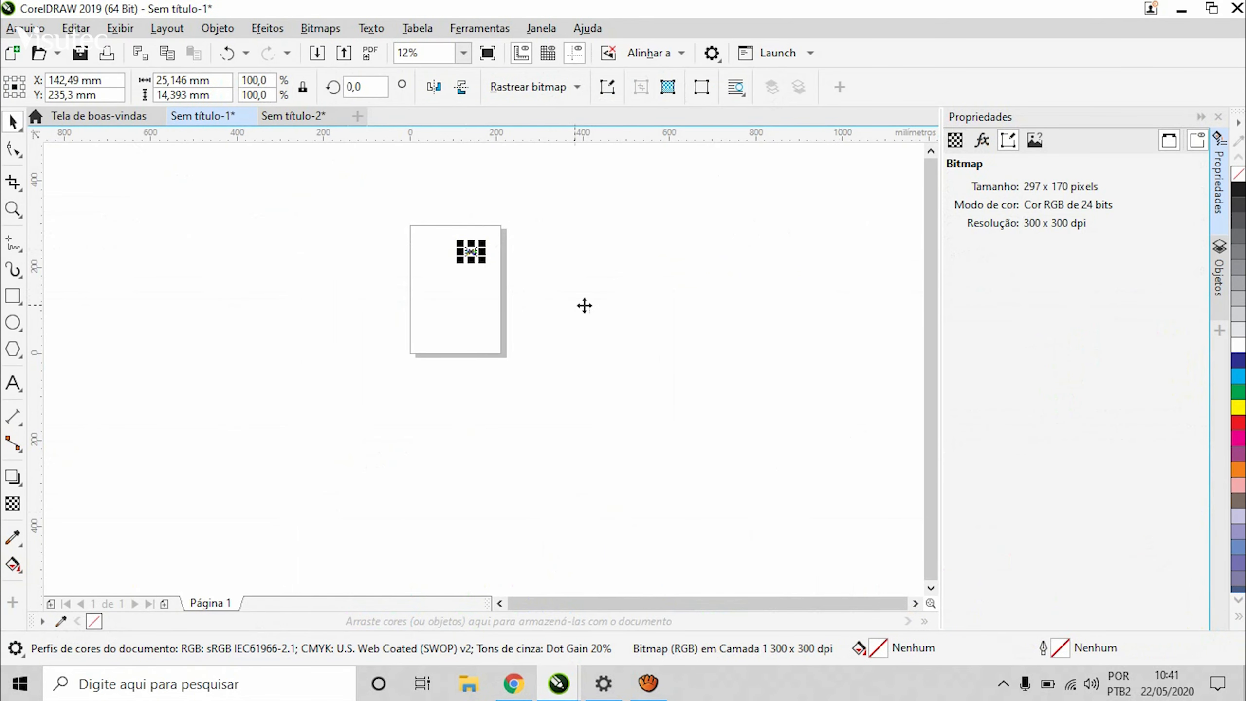
left_click_drag(457, 265, 462, 368)
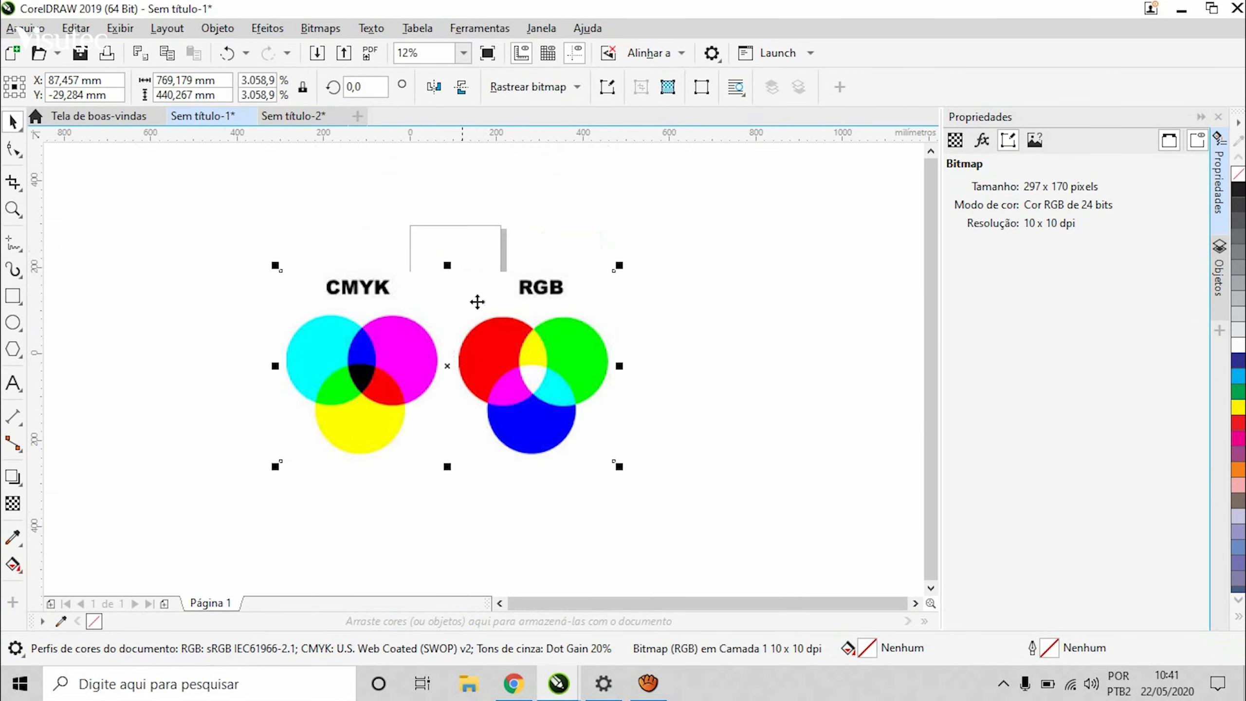
left_click(456, 177)
Compare the colors of the CMYK/RGB image between Sem título-1 and Sem título-2.
left_click(299, 117)
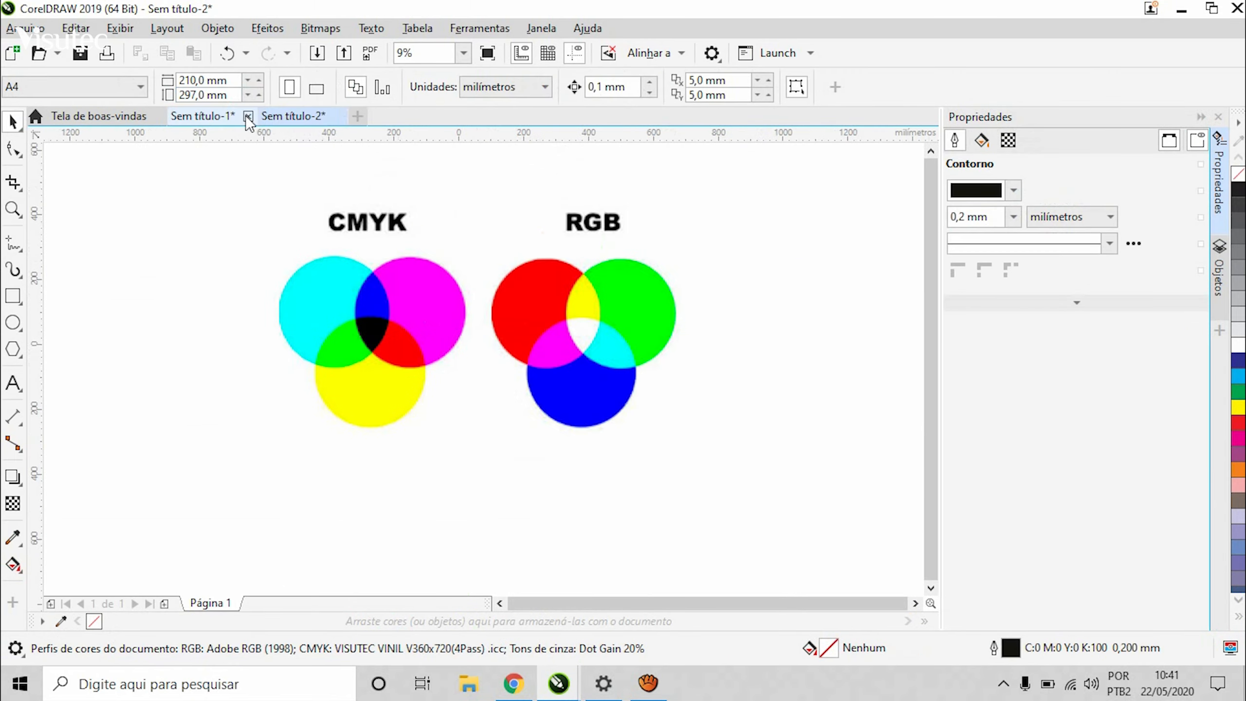
left_click(221, 117)
left_click(294, 117)
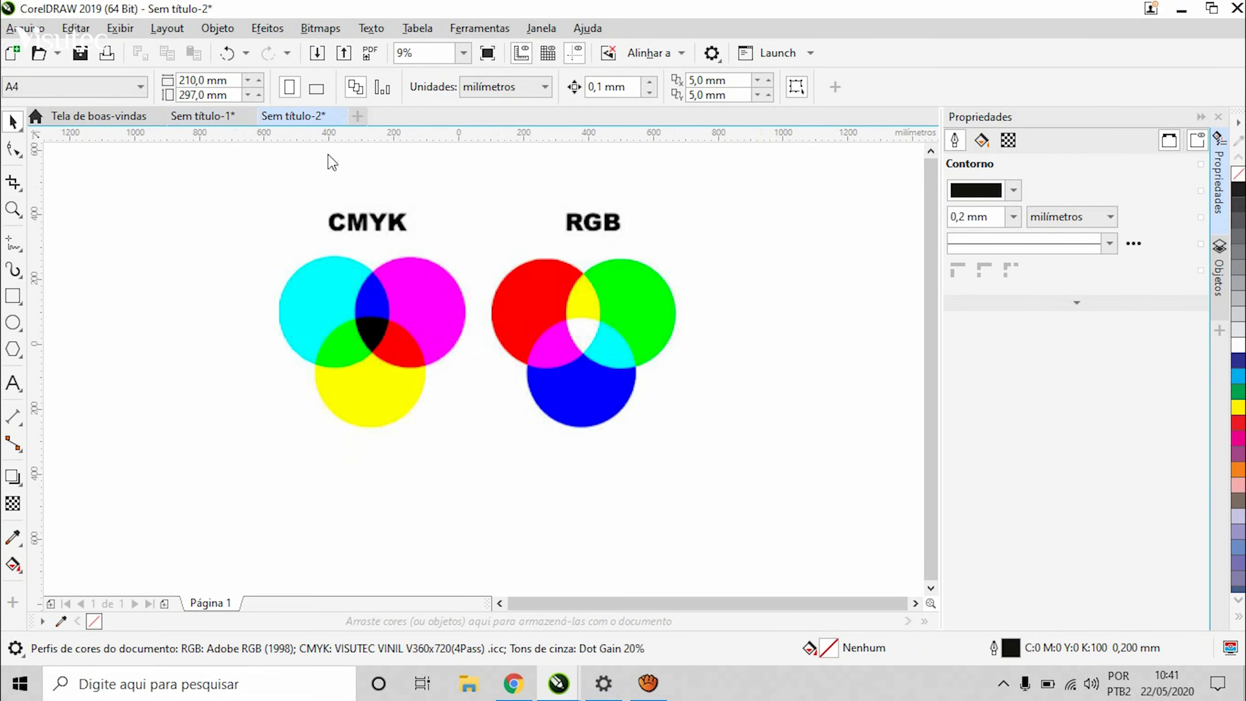
left_click(428, 388)
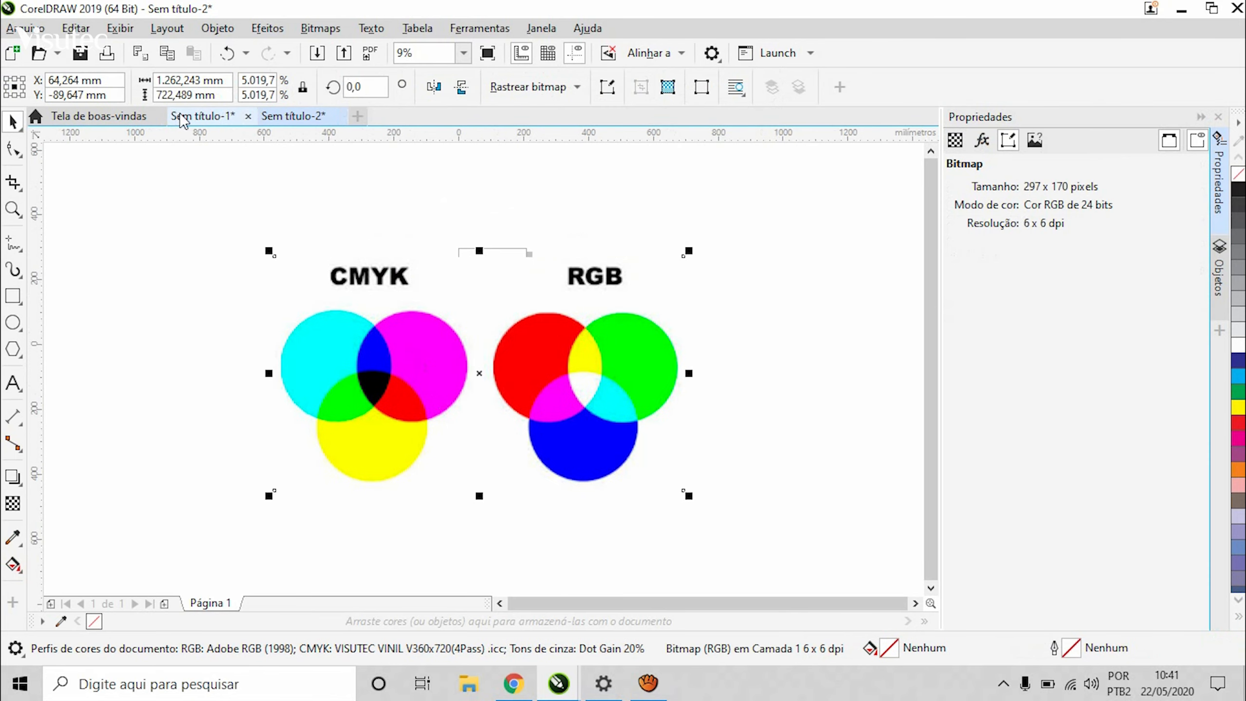
left_click(180, 115)
left_click(319, 116)
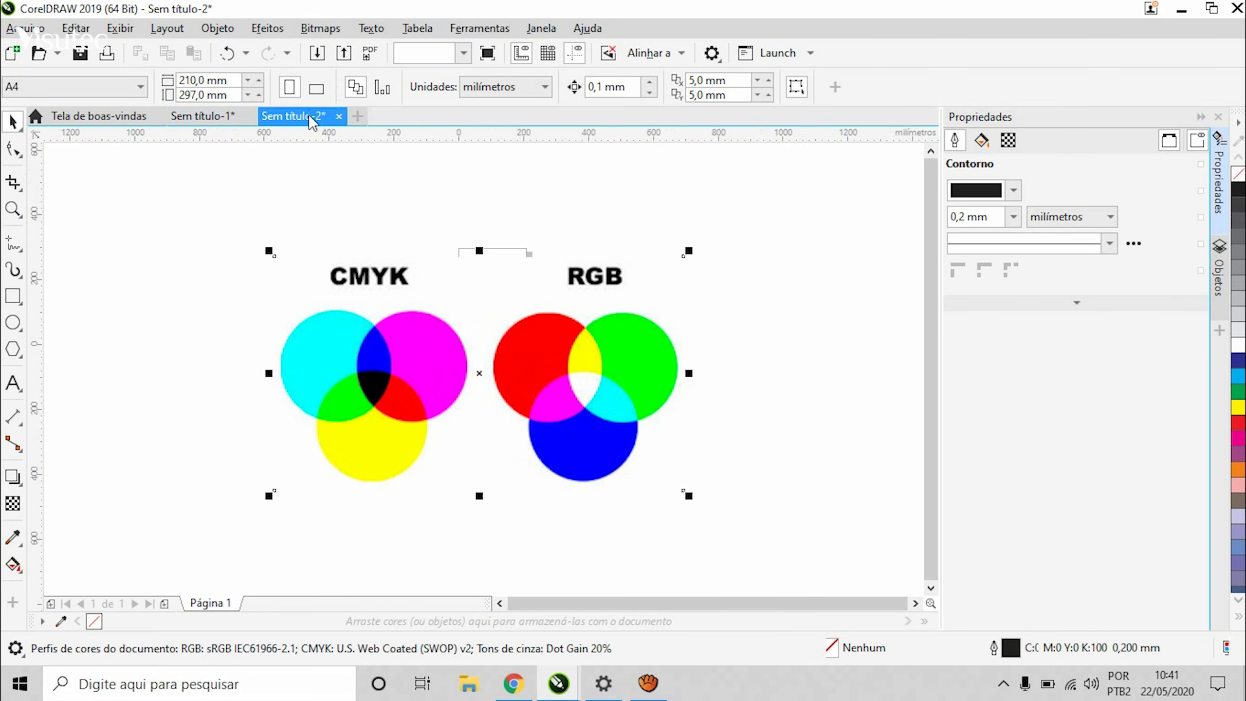
left_click(200, 117)
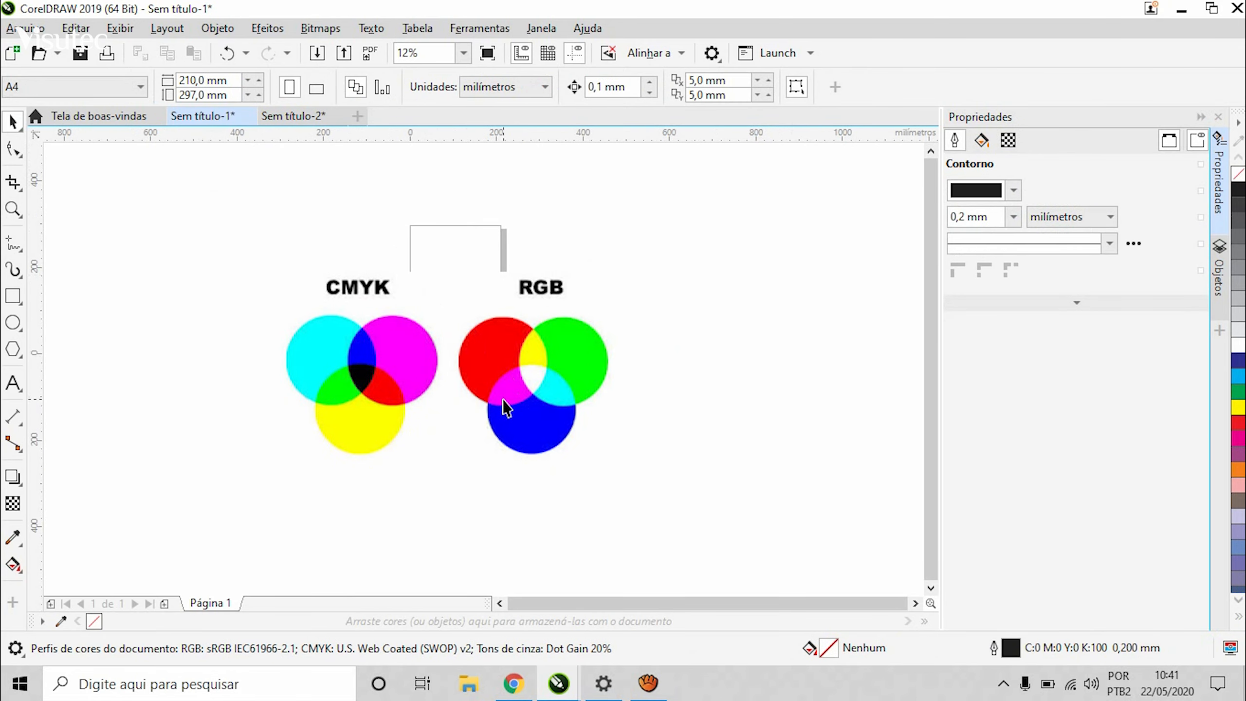
Turn on color proofing for the CMYK/RGB image in Sem título-1.
left_click(527, 393)
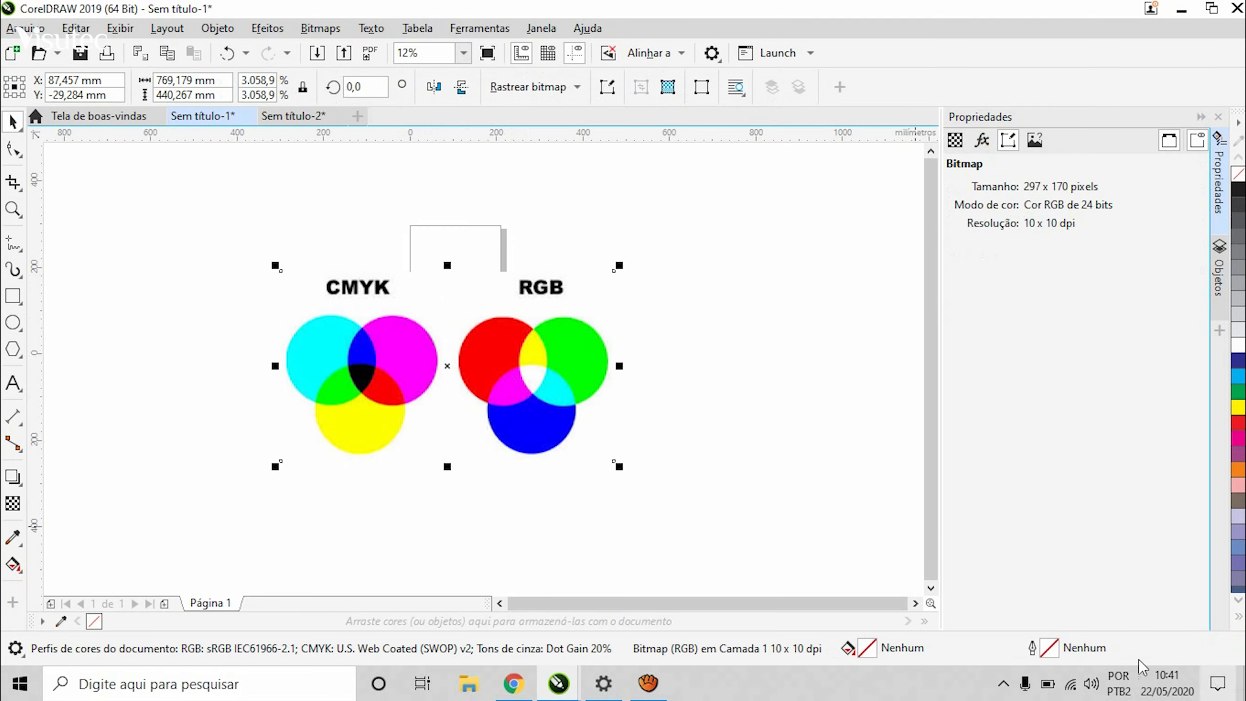
left_click(690, 382)
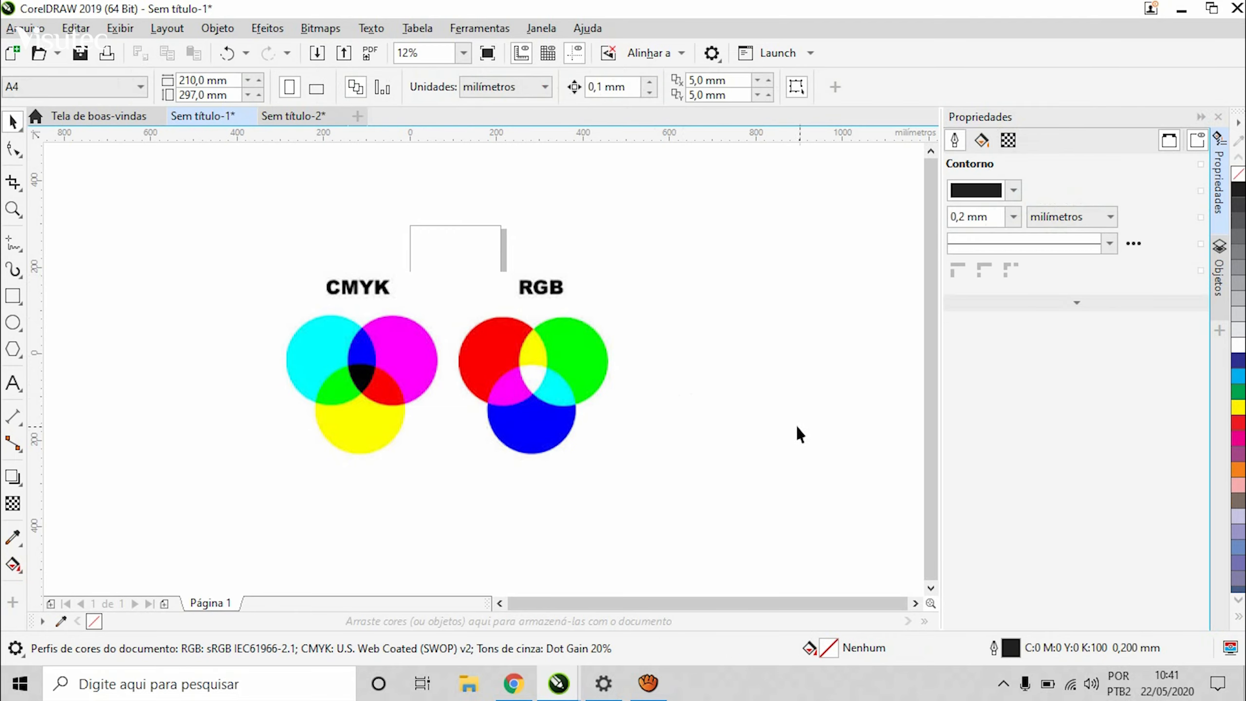
left_click(532, 345)
left_click(640, 260)
left_click(1237, 655)
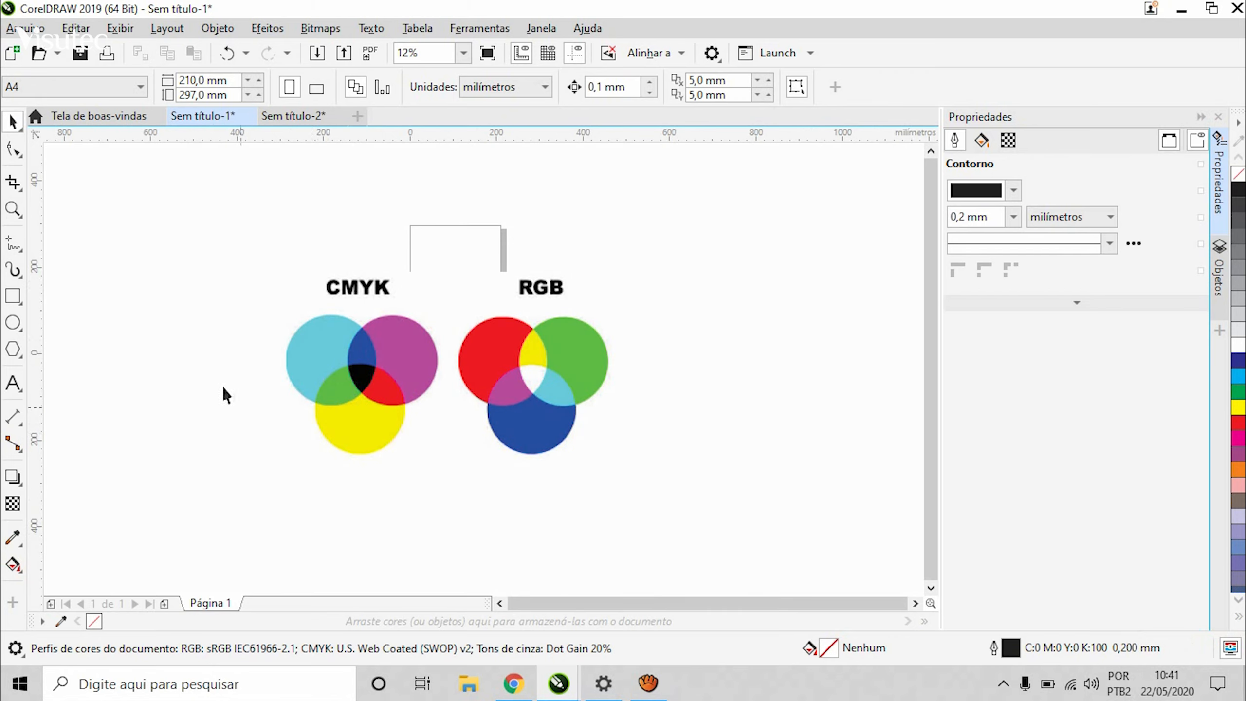
Switch to Sem título-2 and turn on color proofing for its CMYK/RGB image.
left_click(300, 113)
left_click(288, 340)
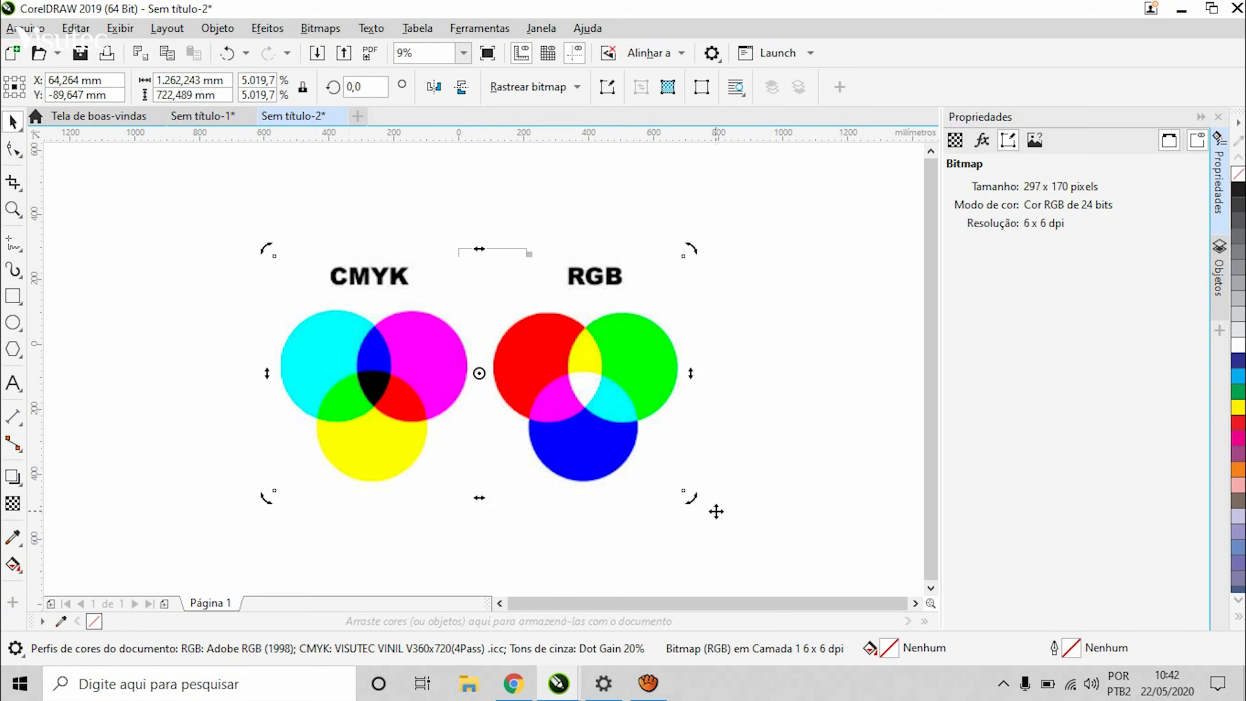
left_click(802, 425)
left_click(670, 404)
left_click(827, 435)
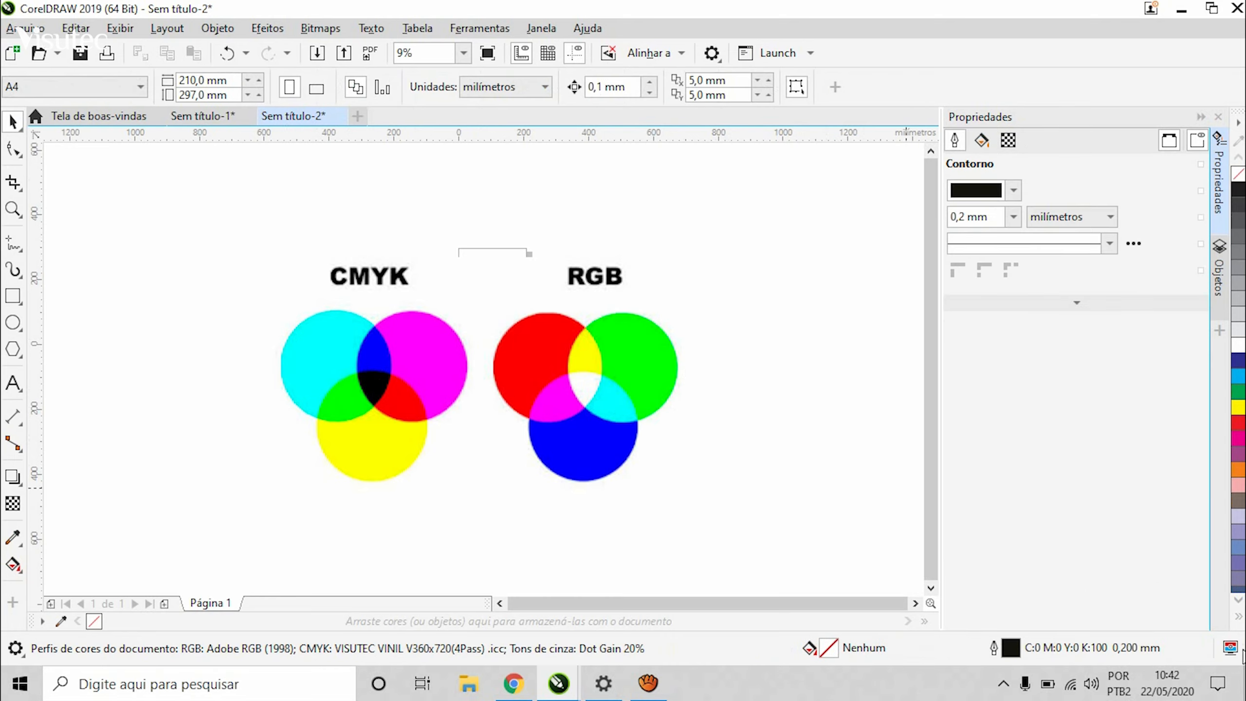
left_click(1230, 648)
Compare the proofed colors of the CMYK and RGB circles between Sem título-1 and Sem título-2.
left_click(203, 116)
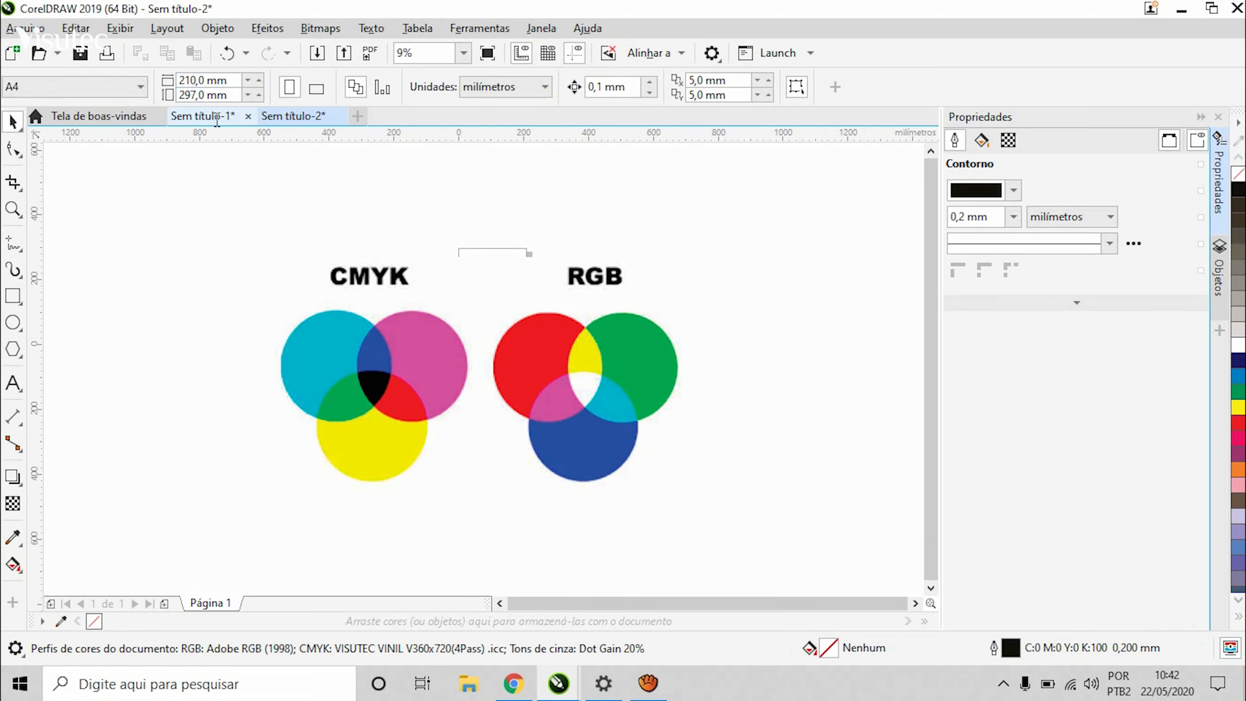
left_click(289, 122)
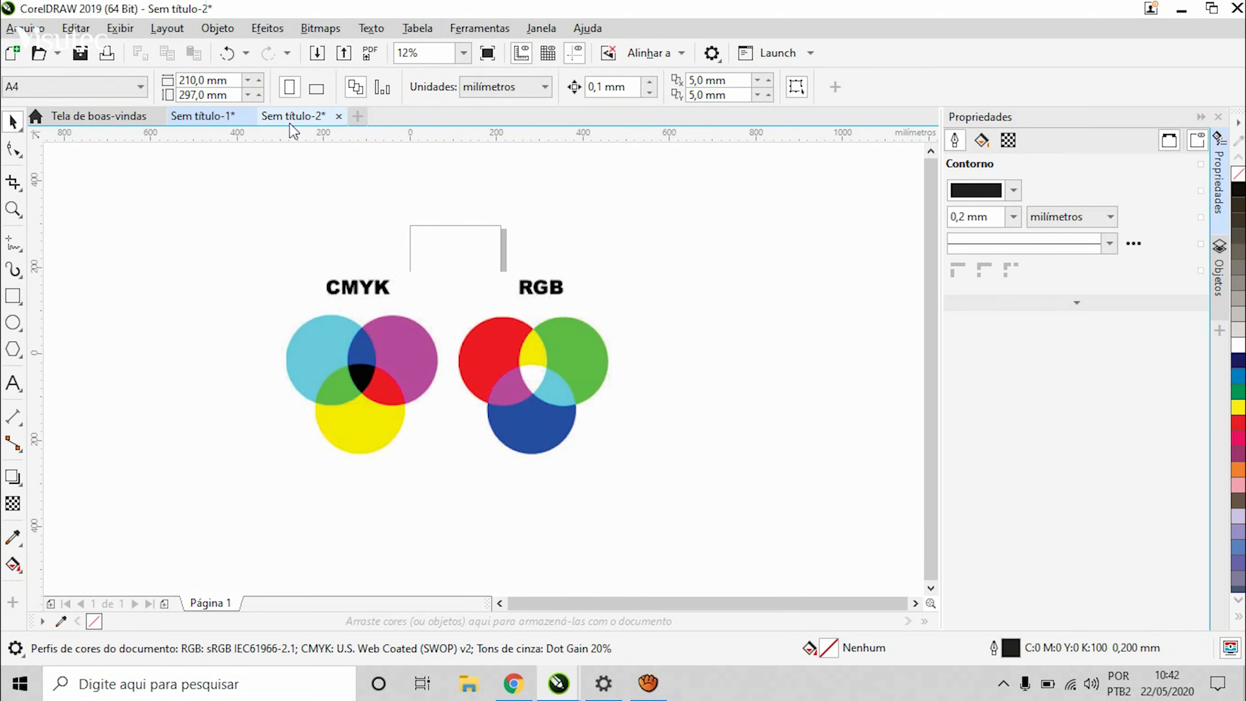
left_click(215, 122)
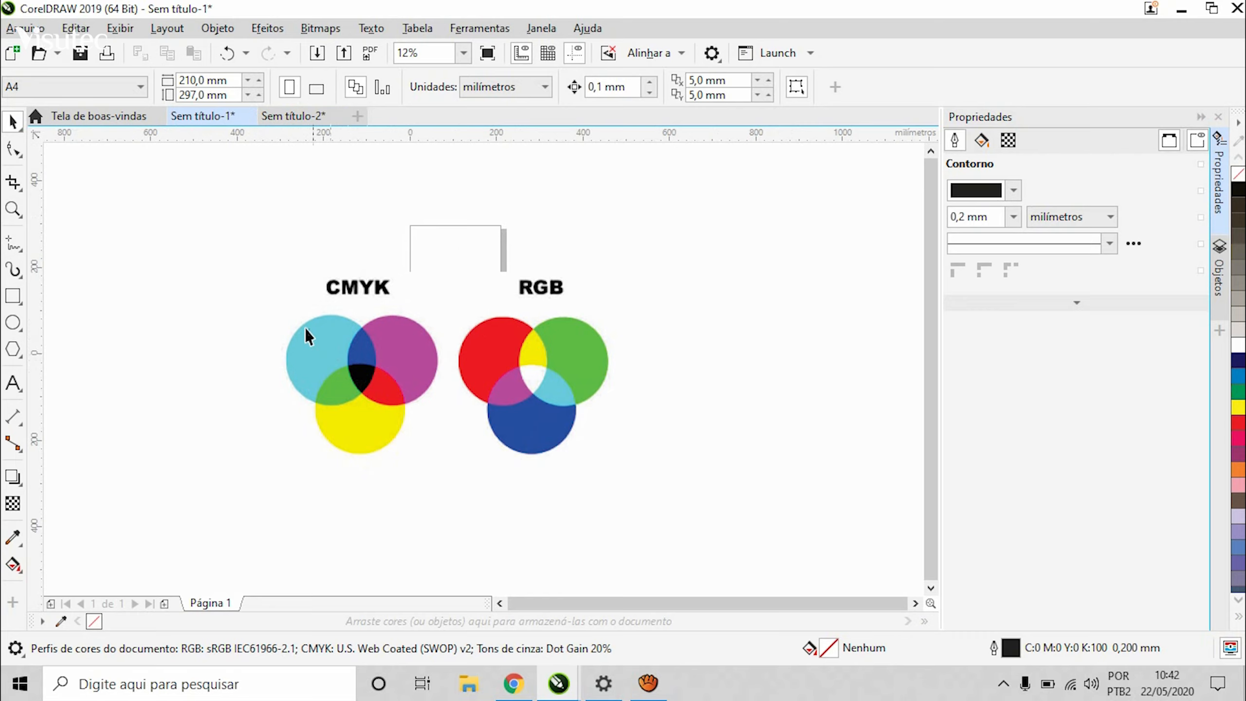
left_click(289, 120)
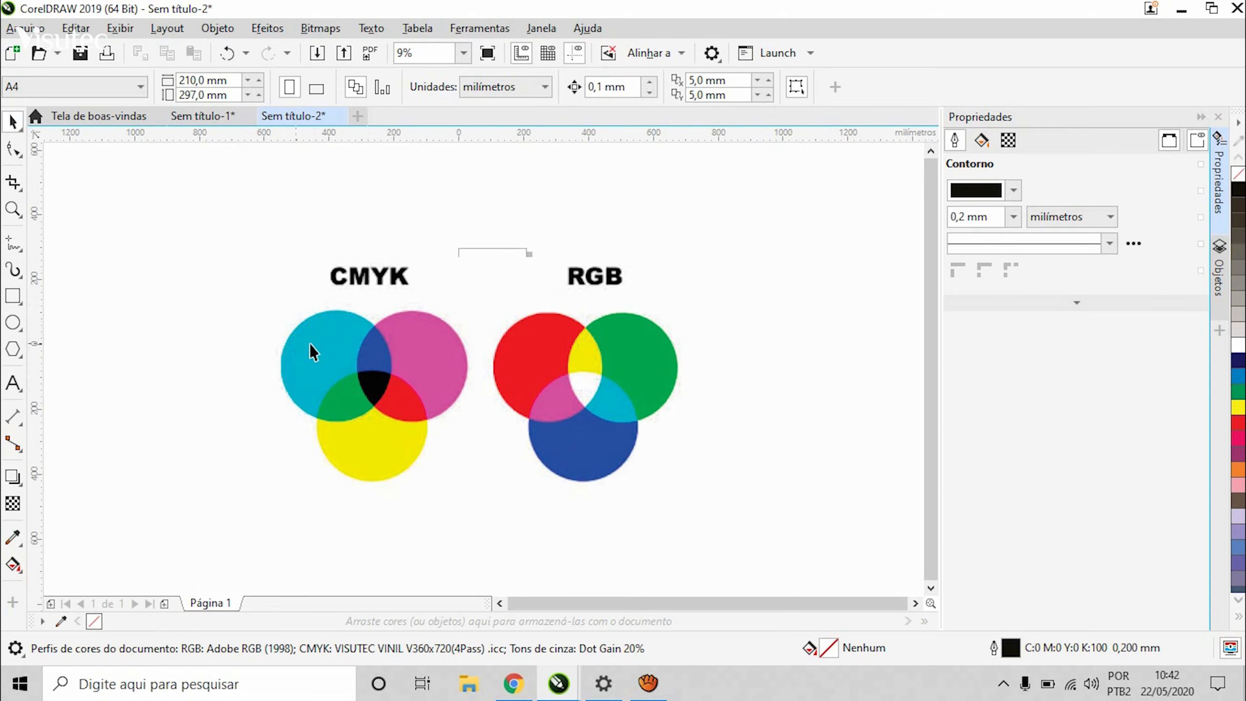
left_click(213, 115)
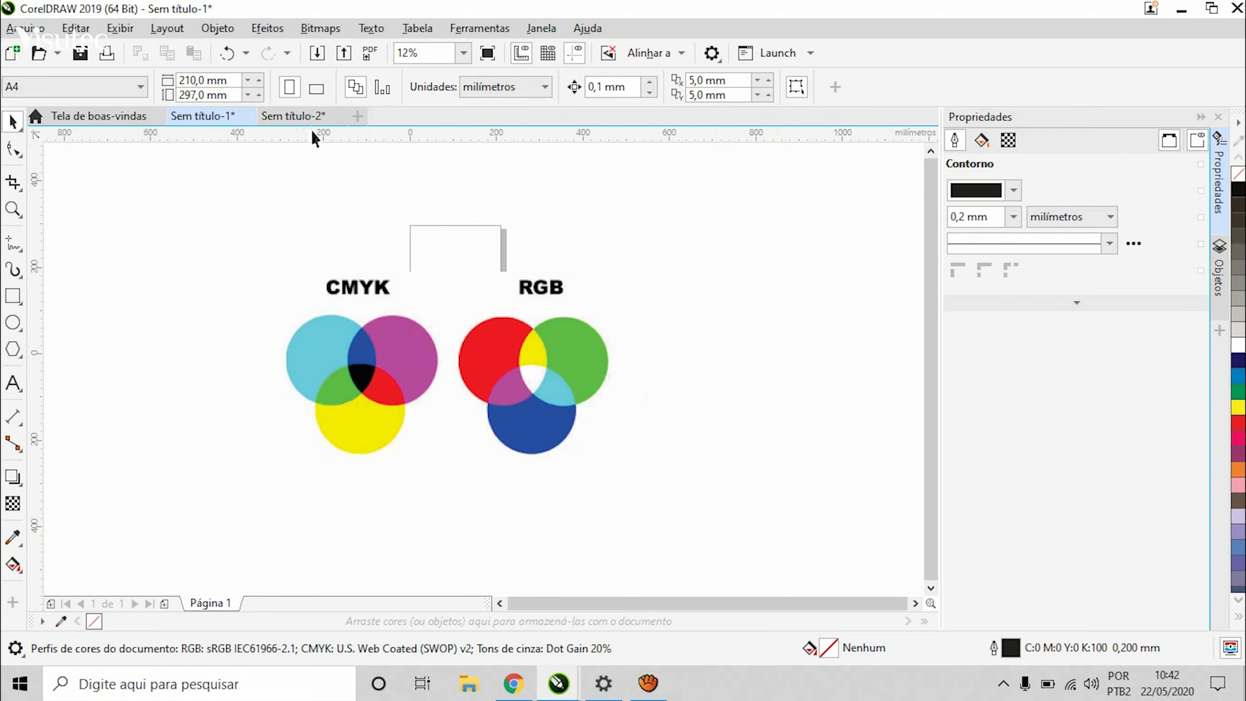
left_click(300, 117)
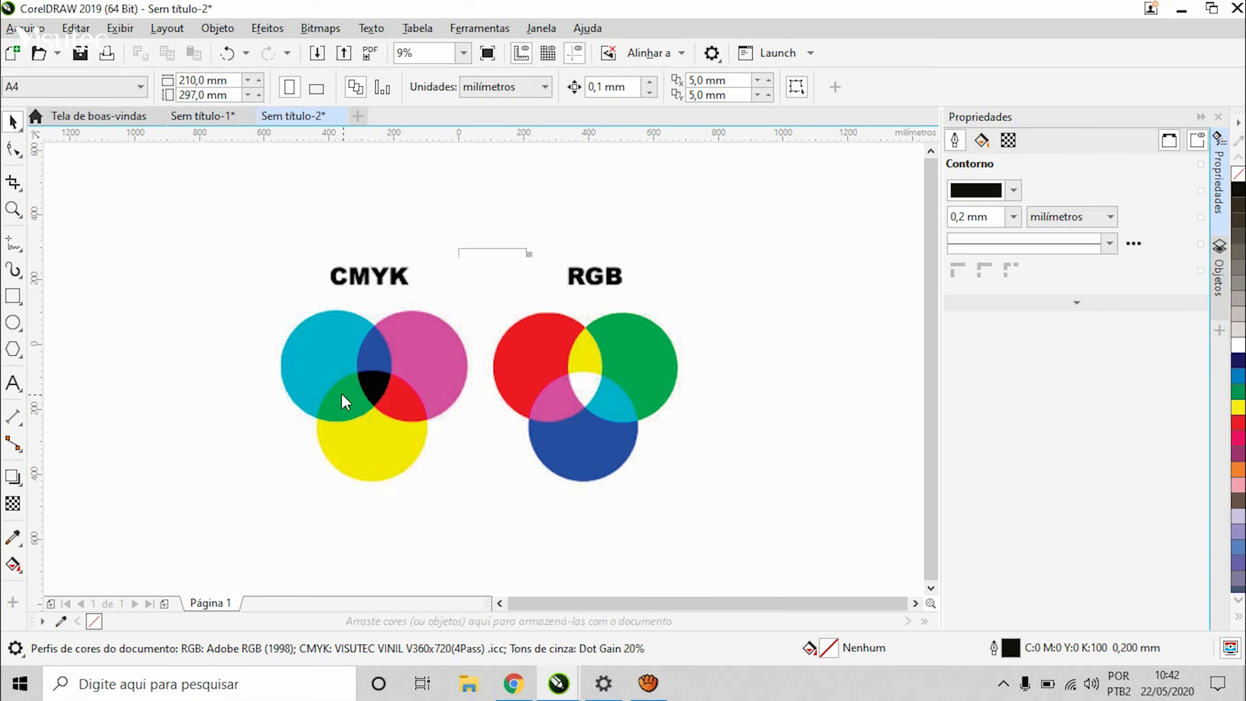
left_click(314, 355)
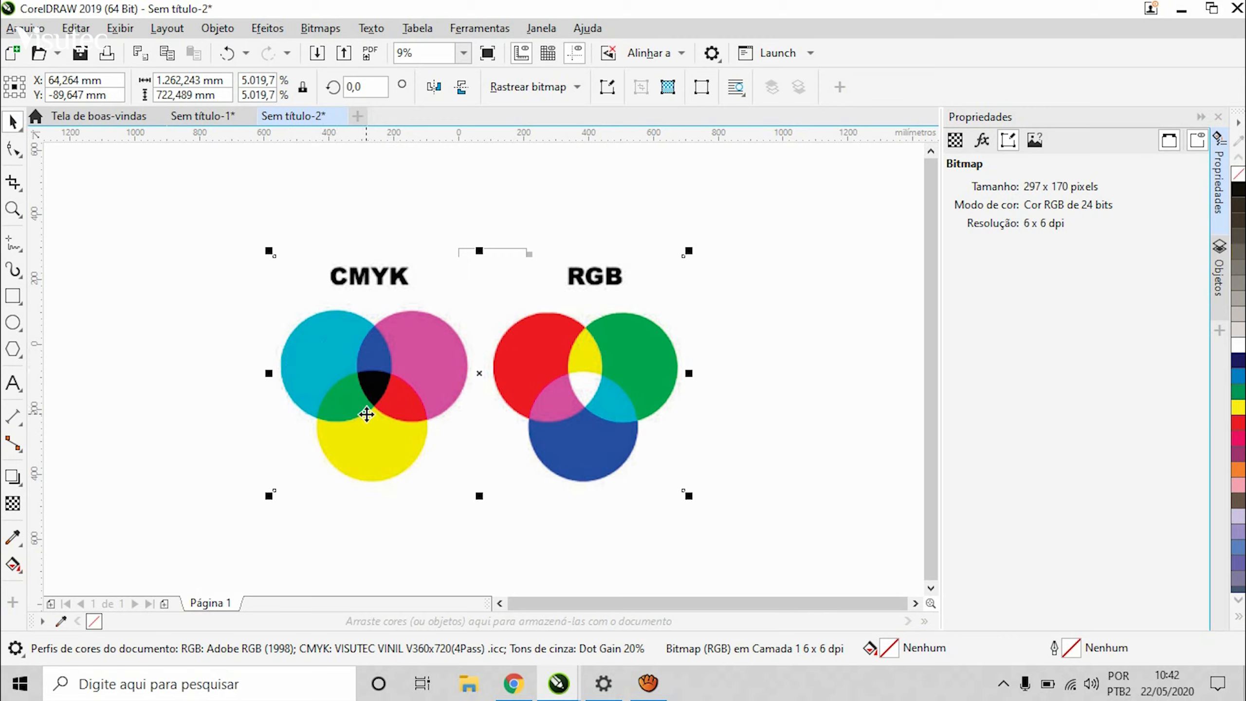
left_click(770, 407)
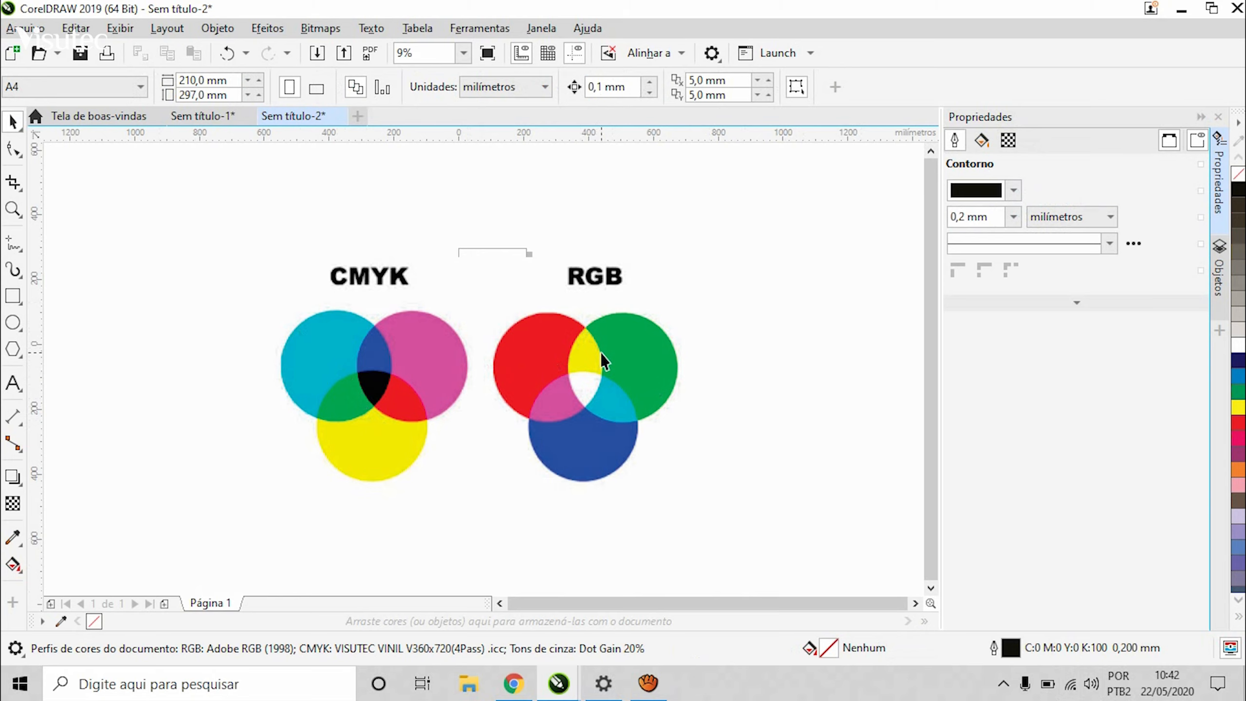
left_click(381, 346)
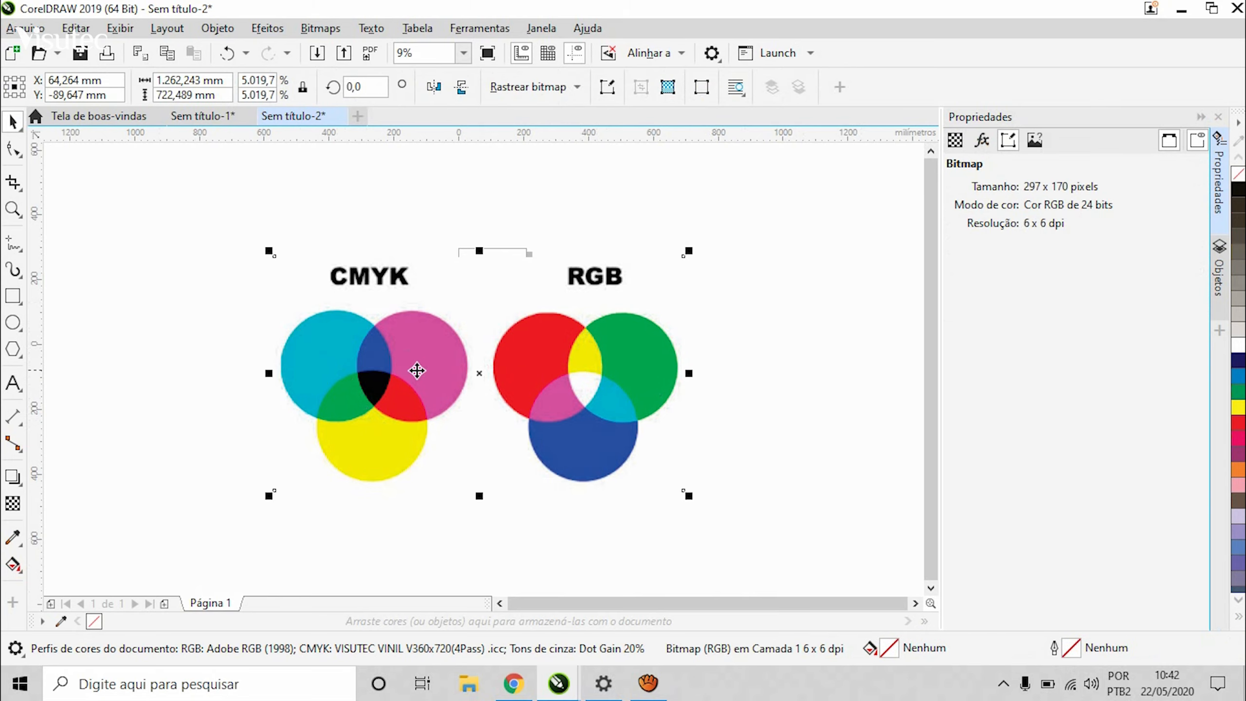
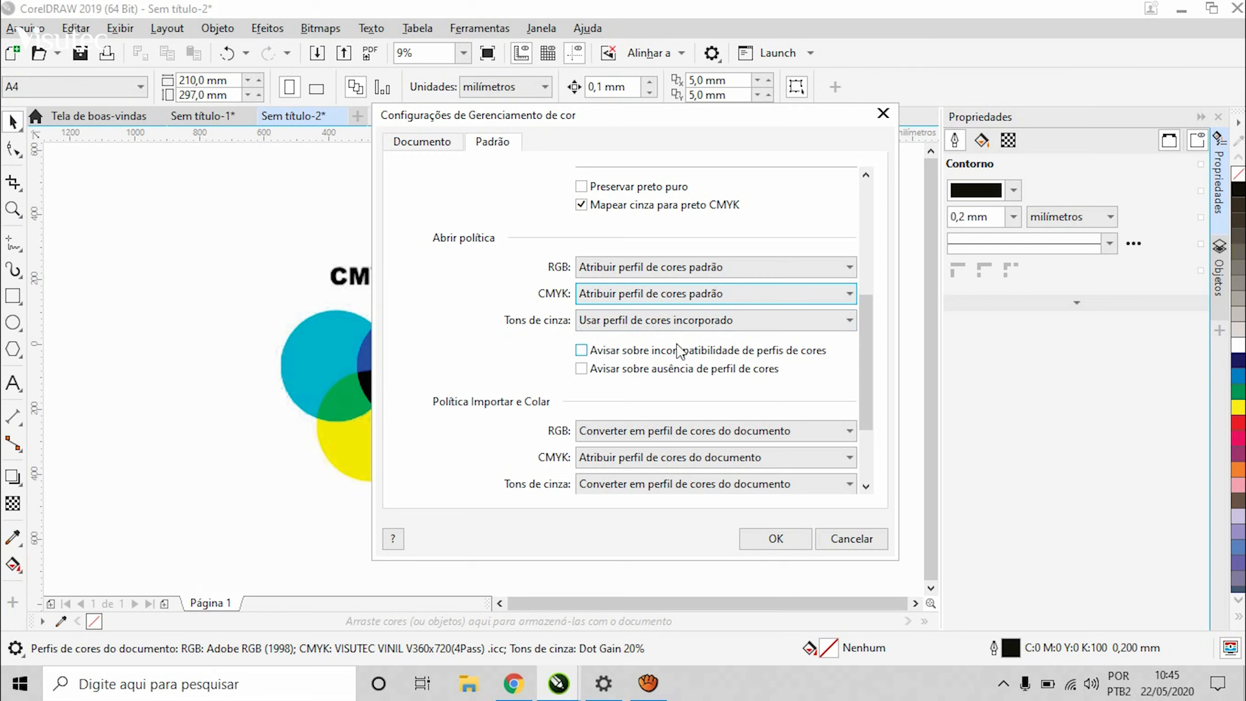
Enable the color profile mismatch and missing profile warnings for both the open policy and the import and paste policy, and apply the settings.
scroll(865, 378, "down", 1)
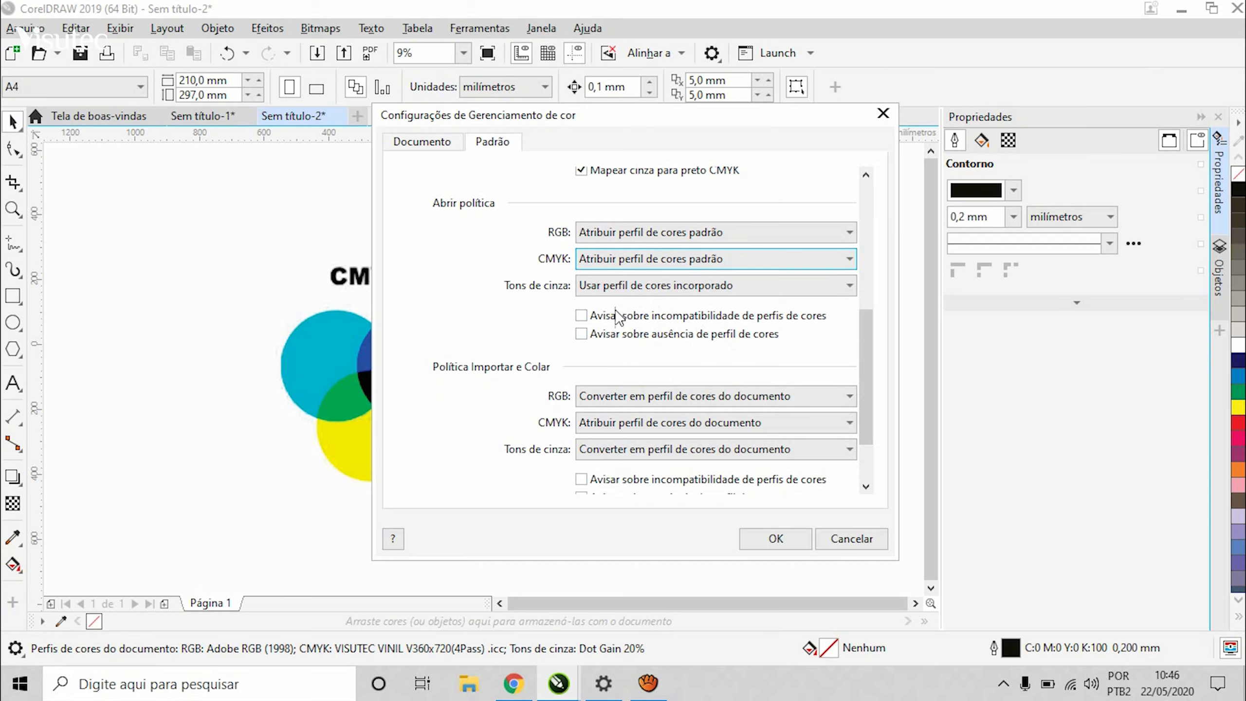
left_click(620, 334)
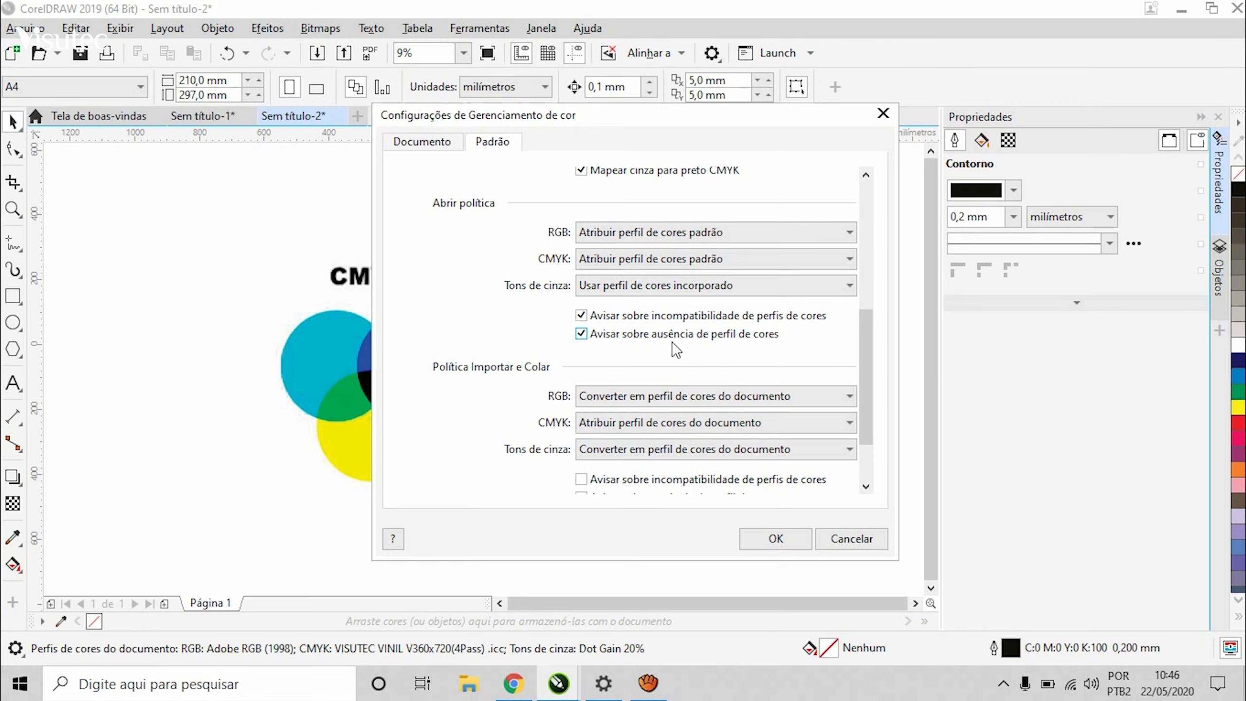
left_click_drag(867, 333, 871, 396)
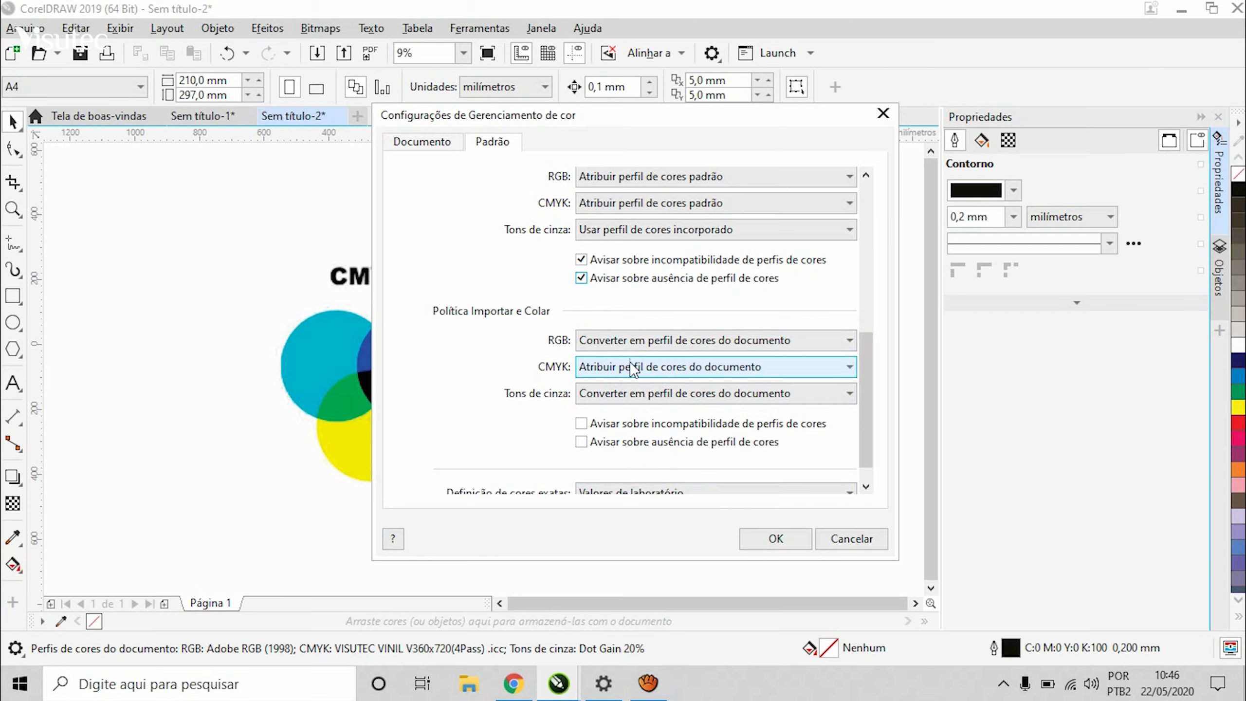
left_click(588, 427)
left_click(581, 442)
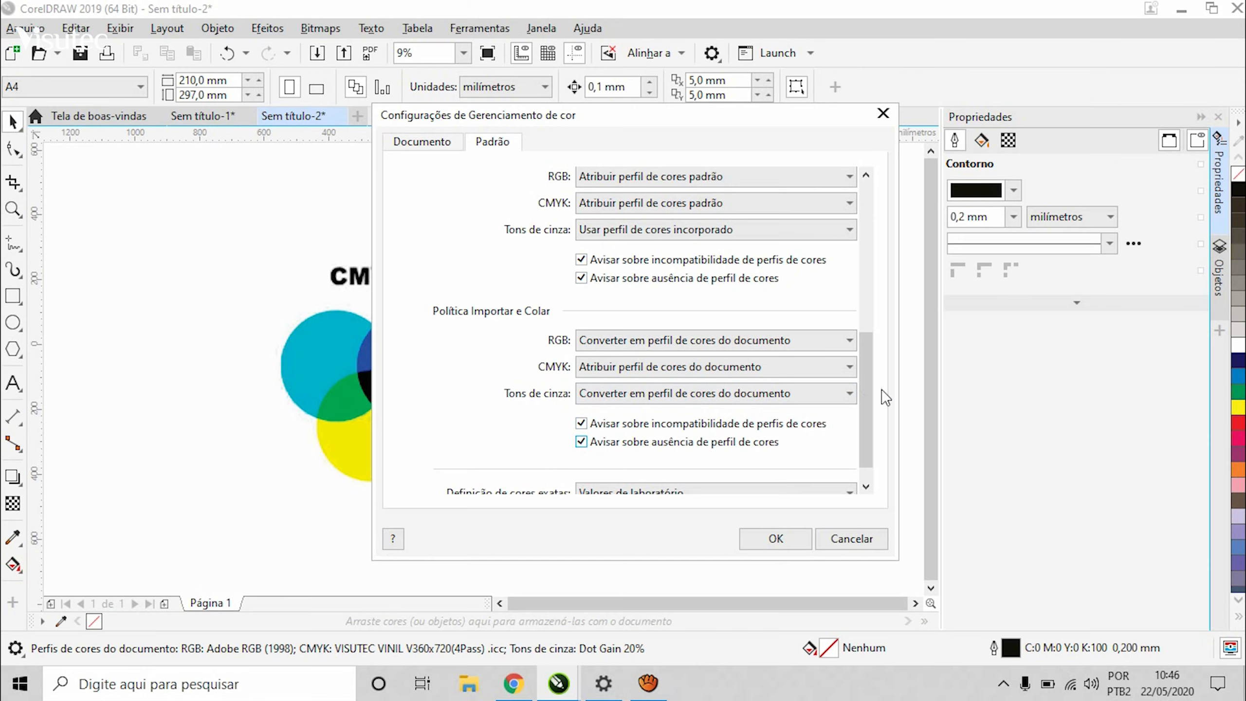
scroll(865, 442, "down", 1)
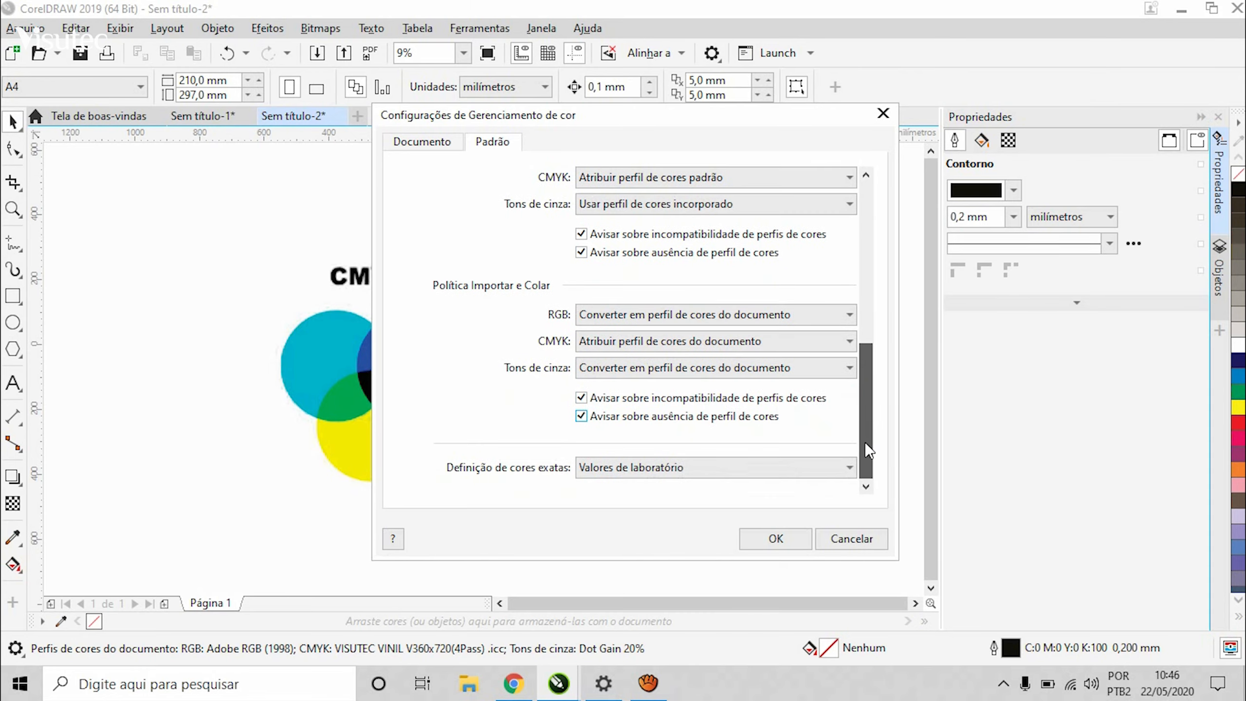
left_click(789, 543)
Replace the image in Sem título-2 with a fresh copy of the desktop image download, assigning it the default Adobe RGB (1998) profile.
left_click(578, 357)
key("Delete")
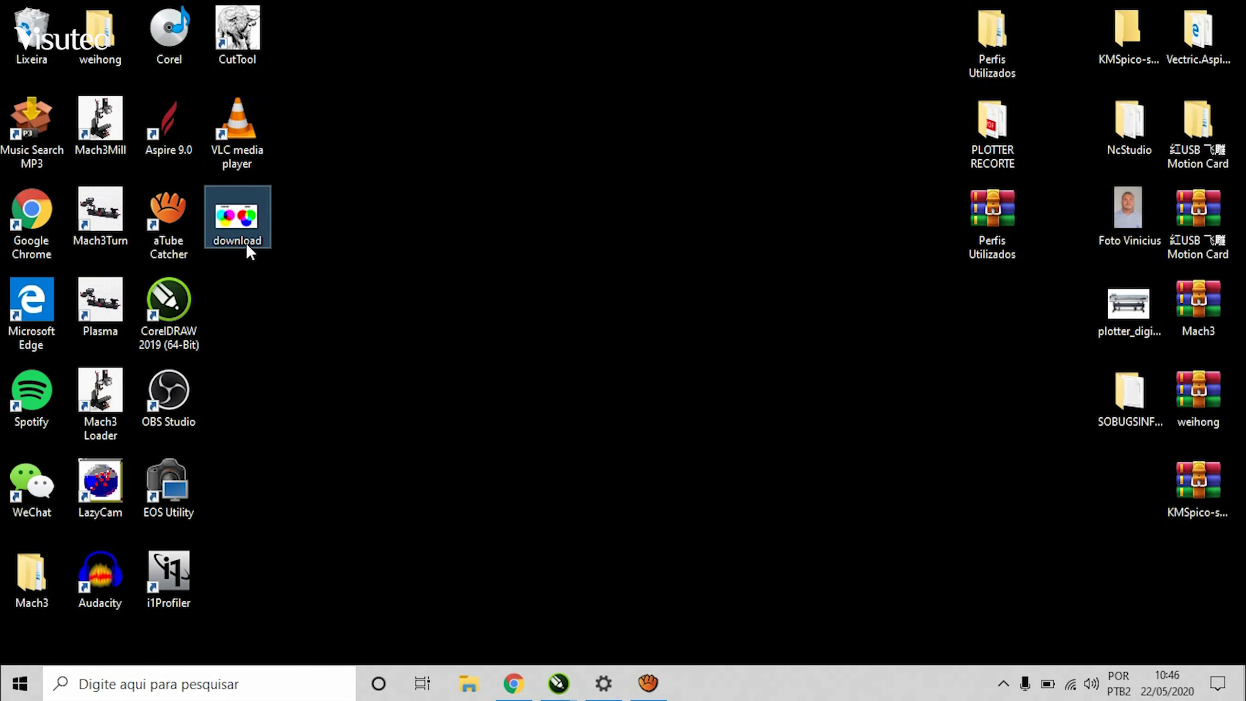
left_click_drag(246, 243, 475, 296)
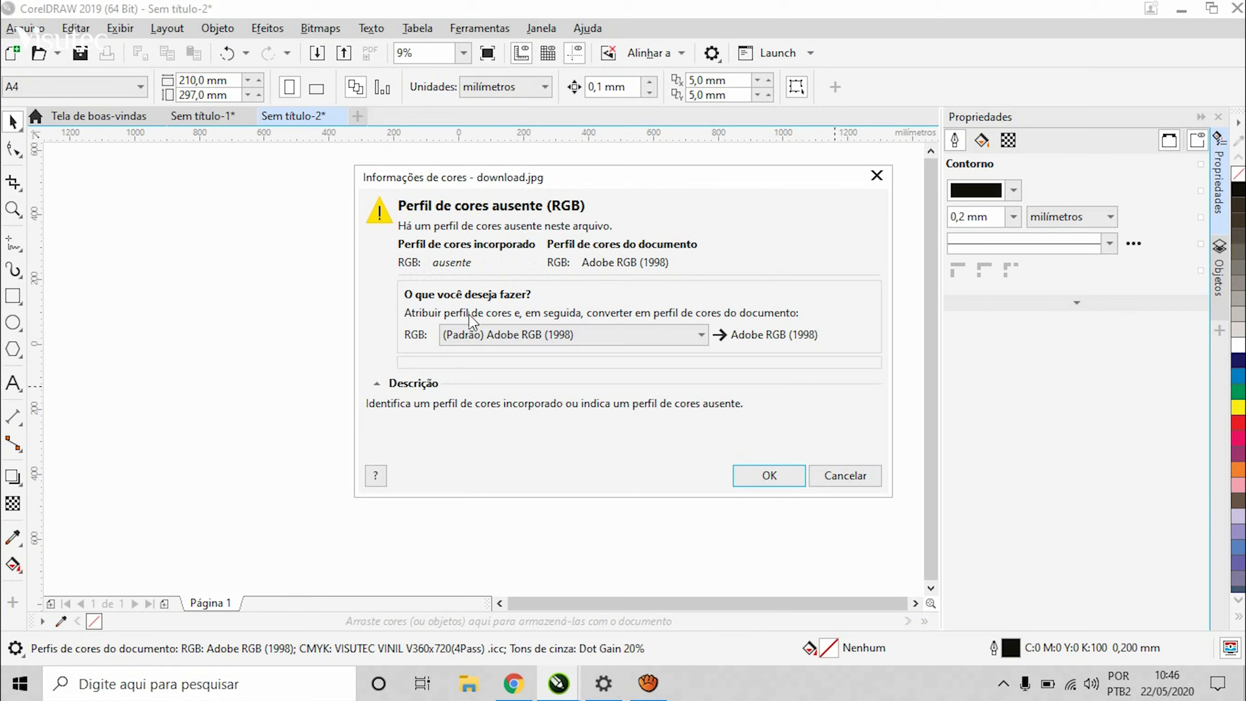
left_click(530, 335)
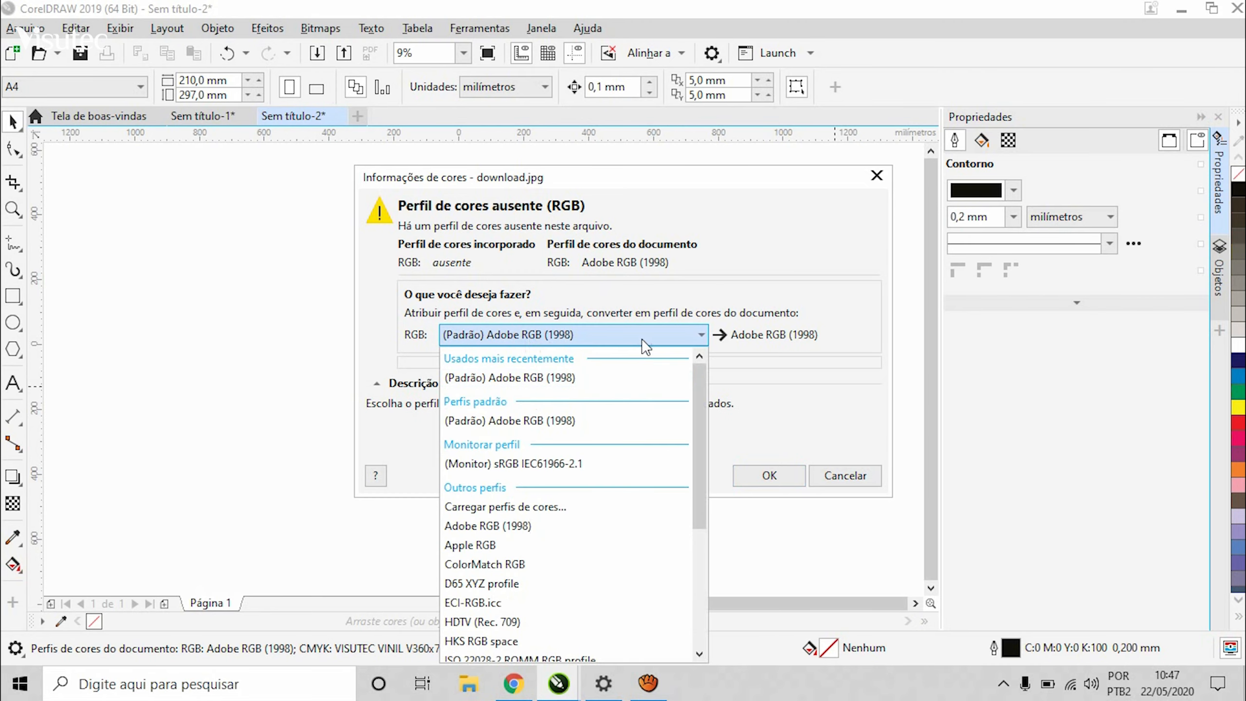
left_click(669, 334)
left_click(758, 471)
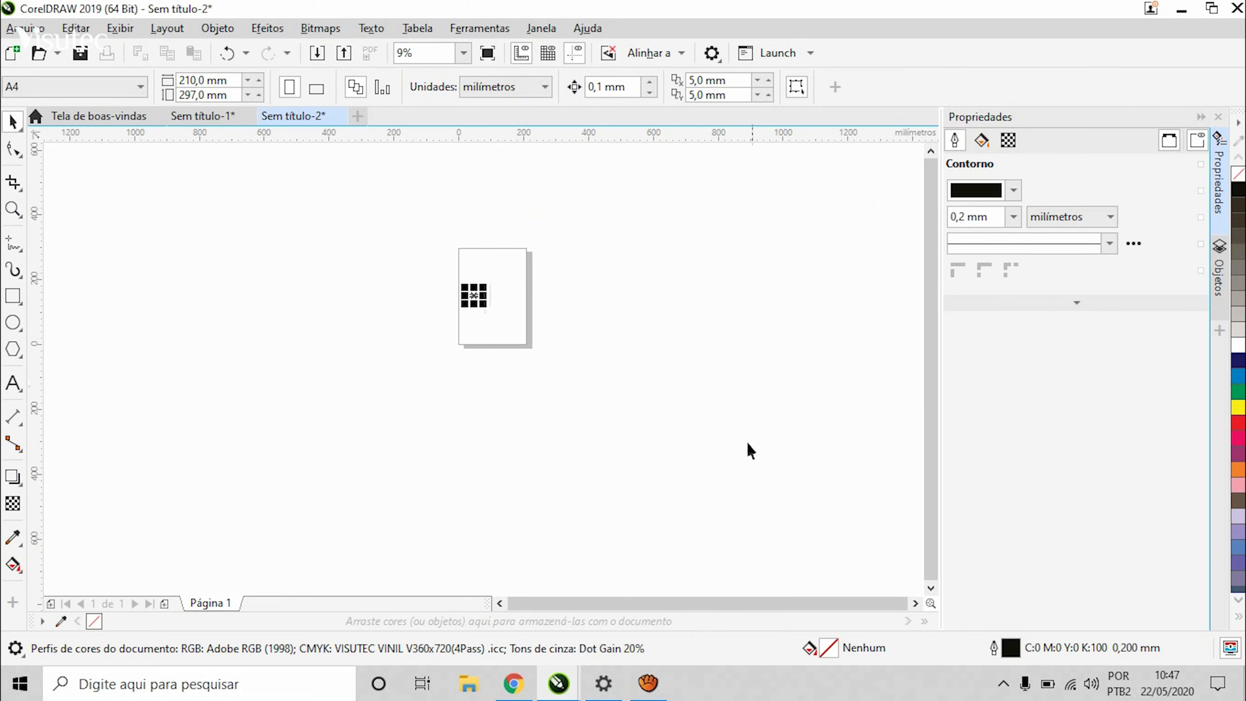
Enlarge the newly placed image to about 259 by 148 mm and move it down to the middle of the page.
left_click(478, 295)
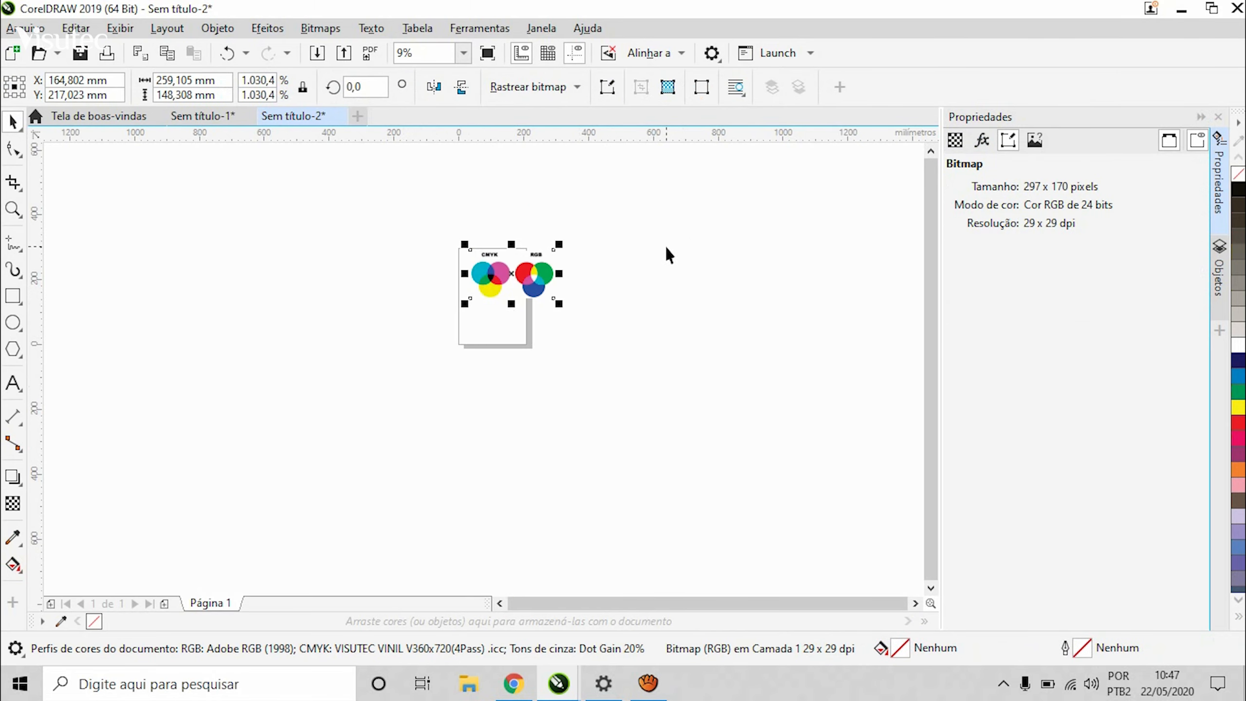
scroll(664, 243, "up", 5)
left_click(642, 225)
scroll(642, 225, "down", 4)
left_click(770, 199)
left_click_drag(632, 283, 607, 339)
left_click(749, 305)
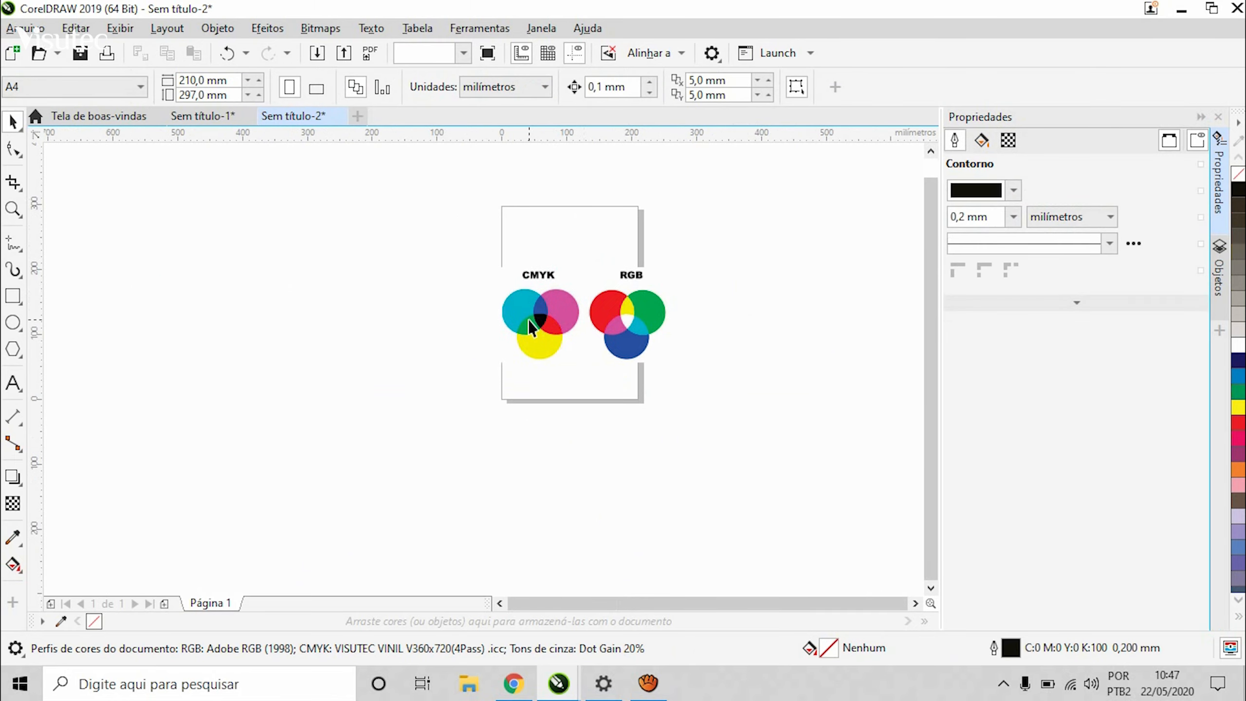
Turn off color proofing in Sem título-2 and examine the unproofed colors of the CMYK/RGB image.
left_click(503, 315)
scroll(504, 315, "up", 2)
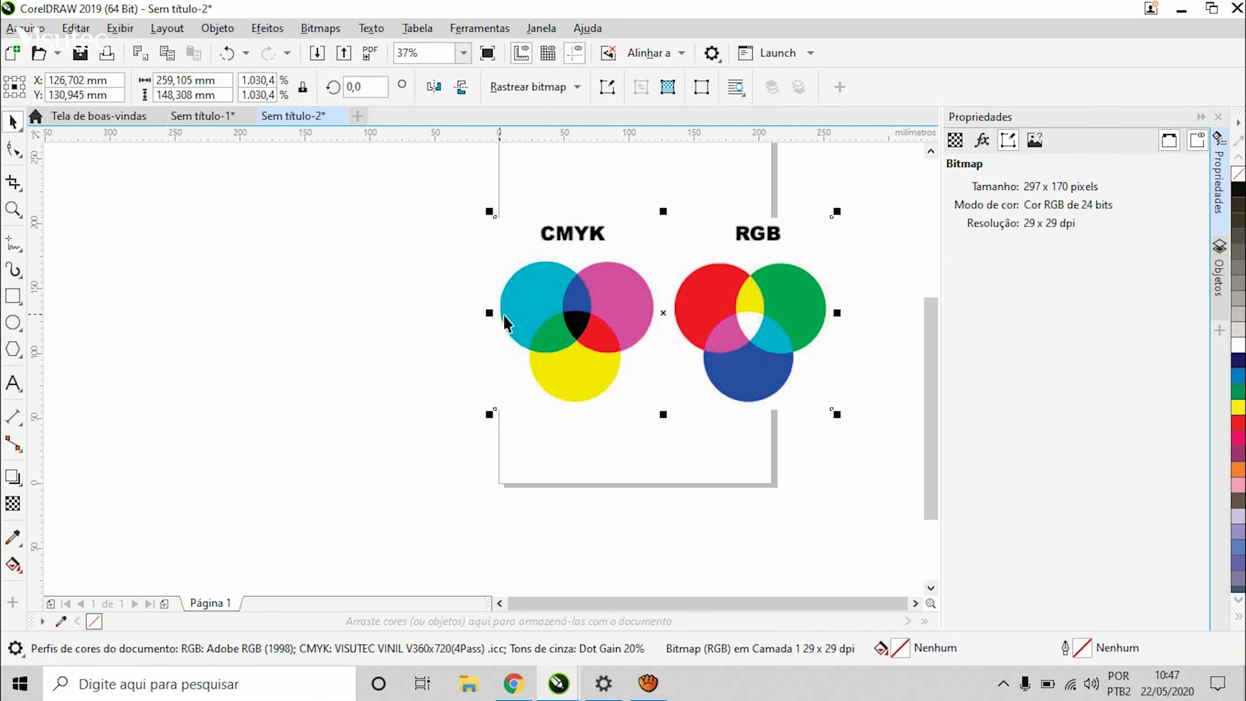
left_click(846, 546)
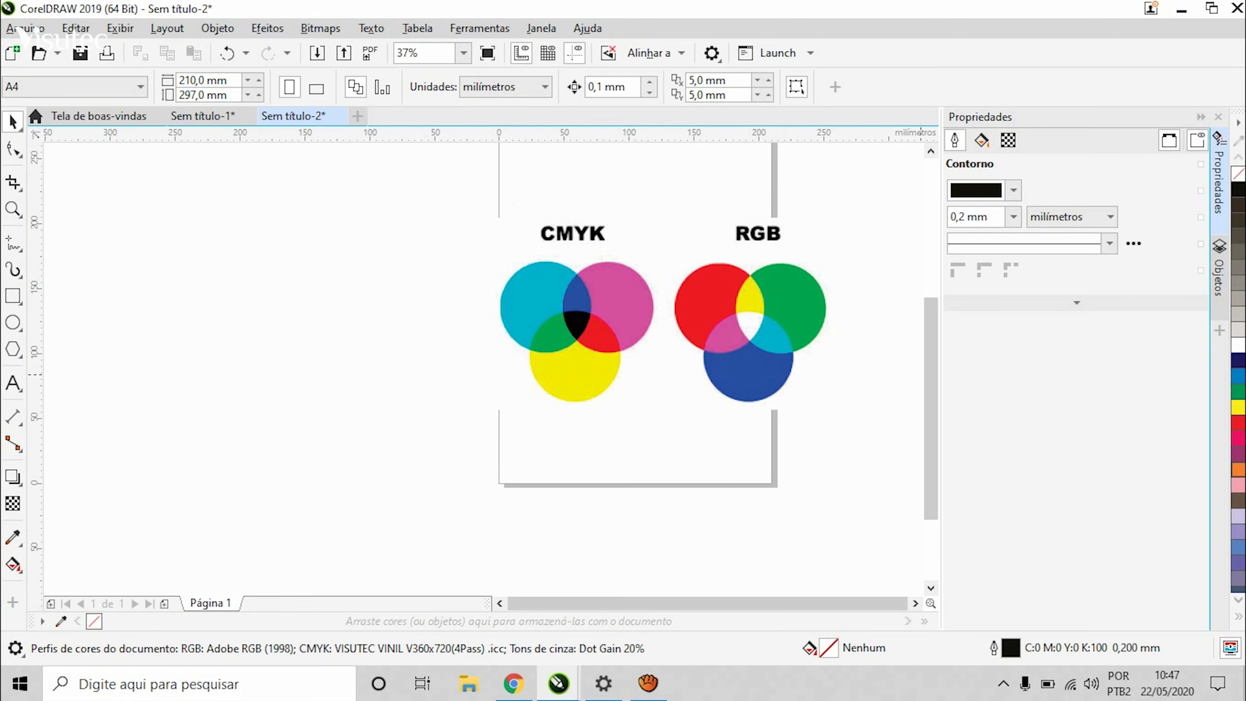
left_click(1231, 648)
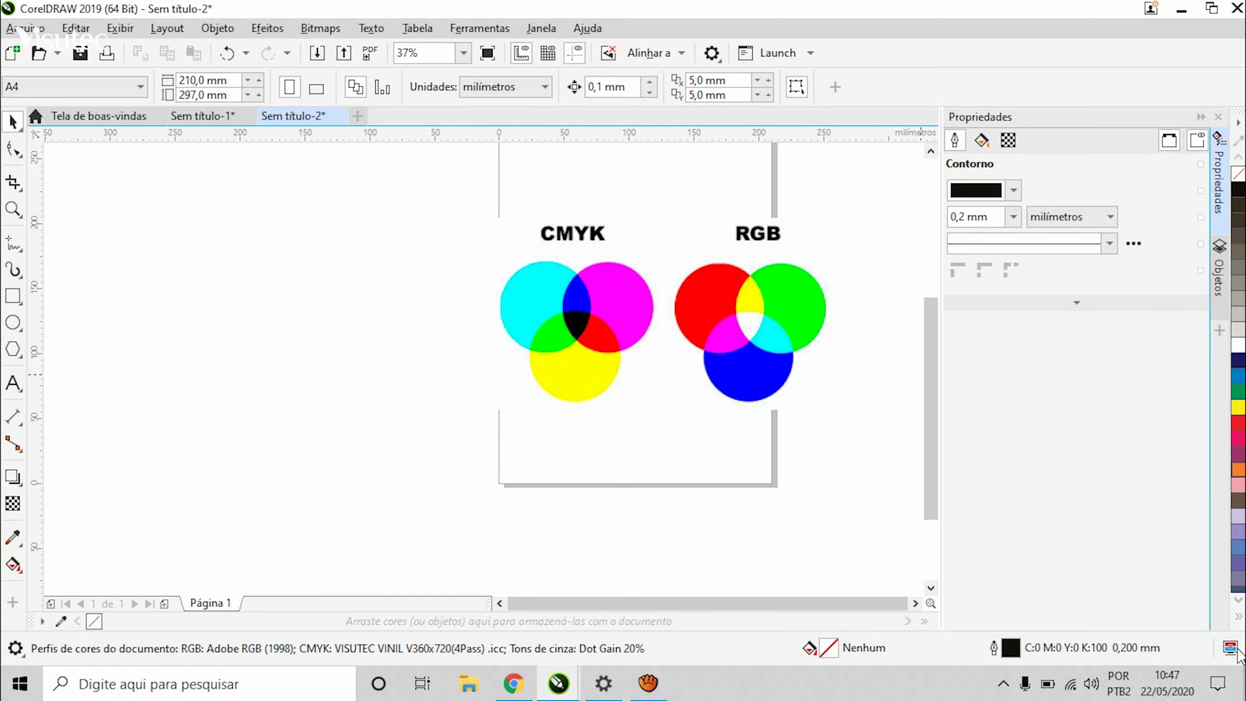
left_click(672, 362)
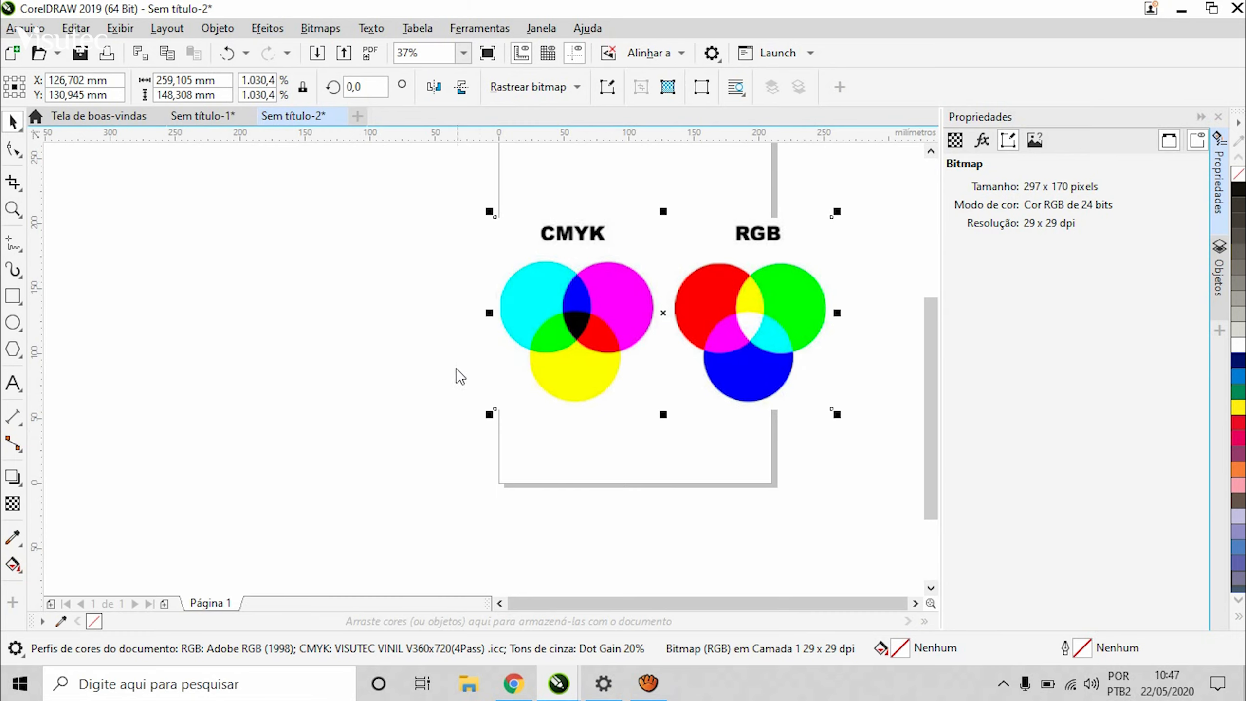
left_click(419, 357)
scroll(456, 346, "down", 2)
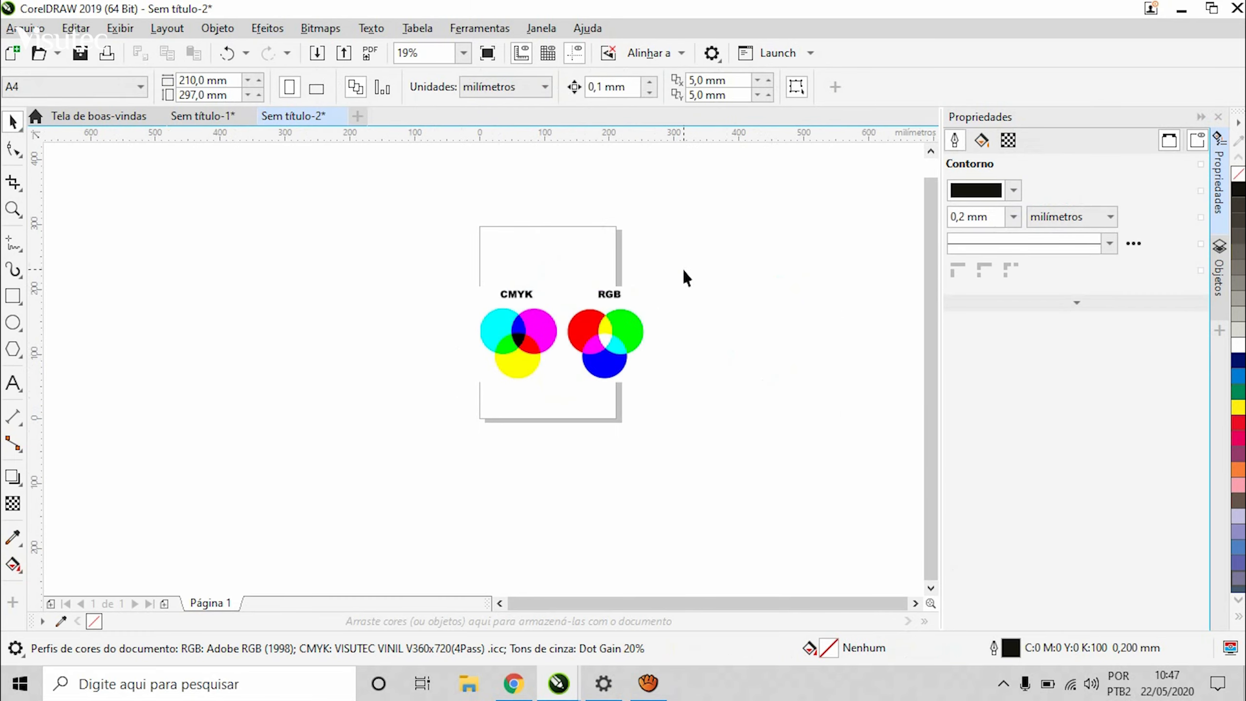
scroll(686, 280, "up", 2)
left_click(447, 392)
left_click(613, 334)
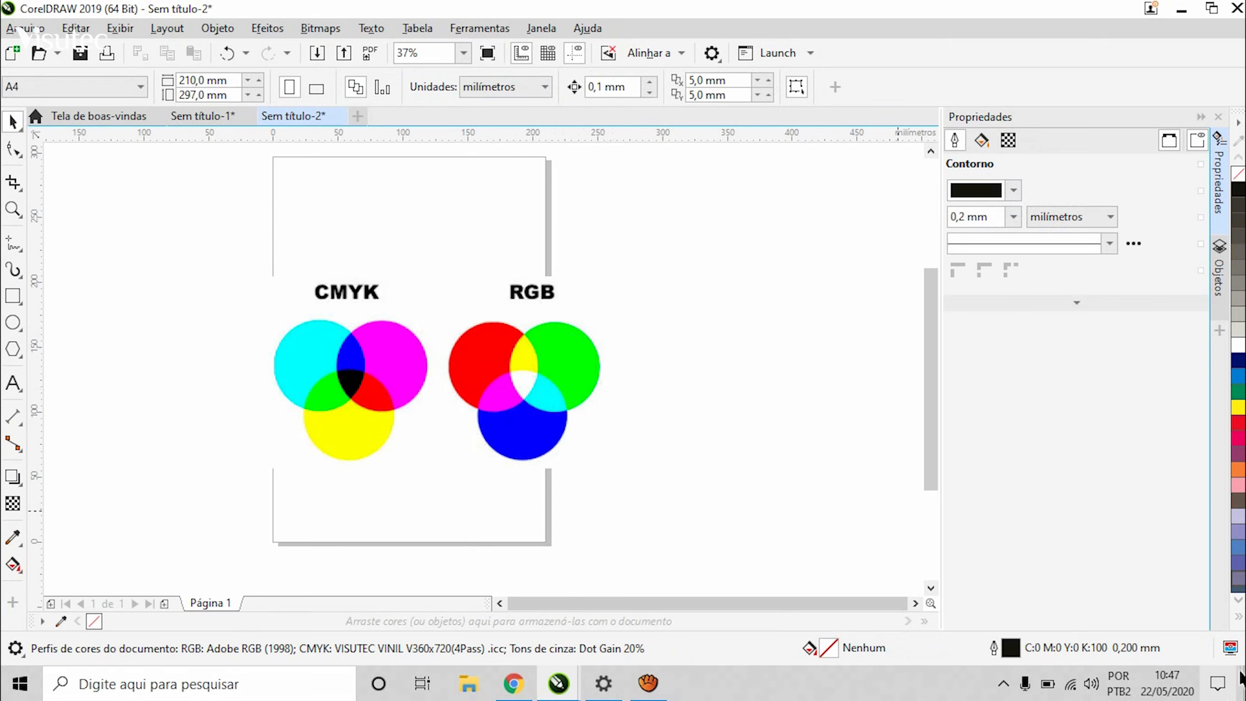
Turn color proofing back on and examine the proofed colors of the circles up close.
left_click(1230, 647)
scroll(320, 360, "up", 2)
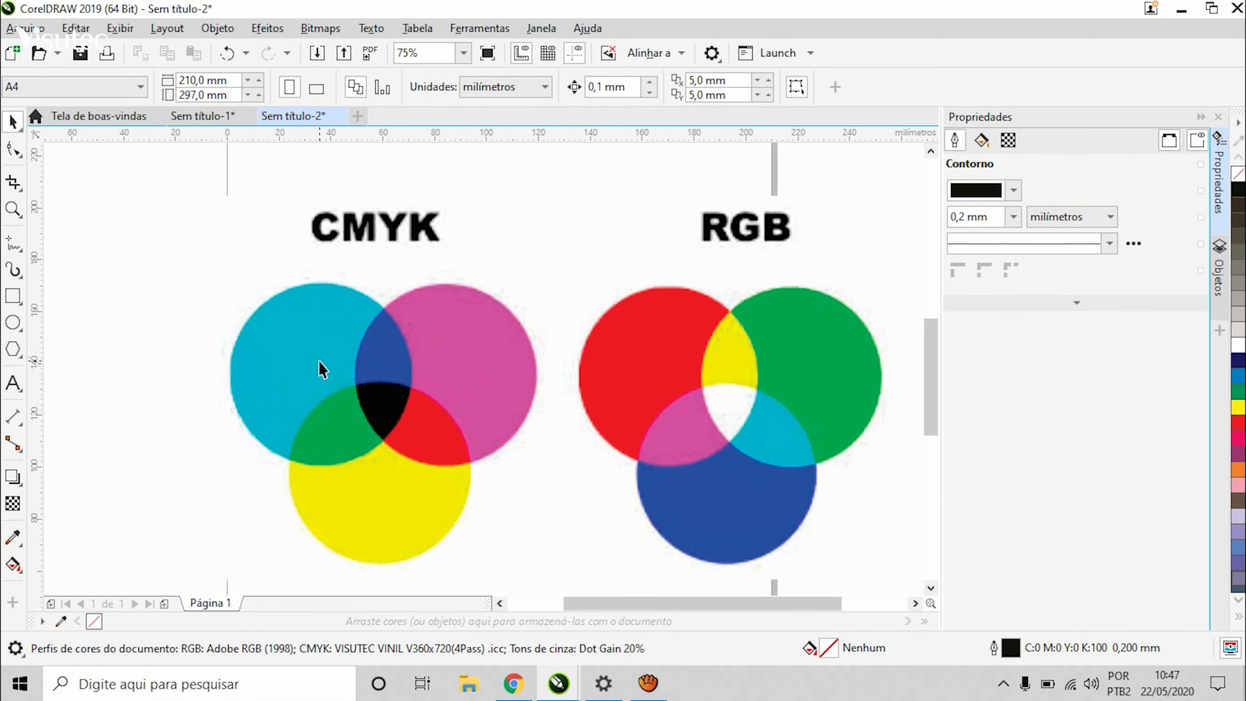
scroll(362, 395, "down", 2)
scroll(479, 412, "up", 1)
left_click(476, 405)
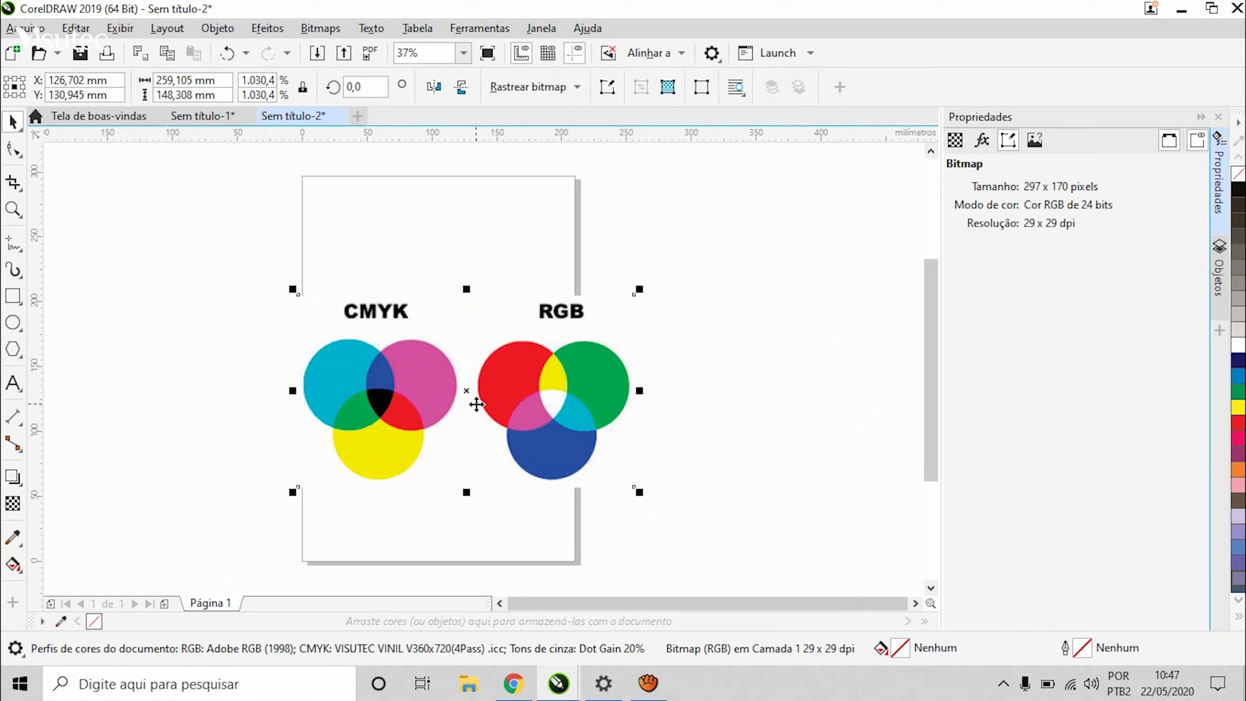
Assign Agfa : Swop Standard as the document's CMYK color profile in Sem título-2.
left_click(480, 27)
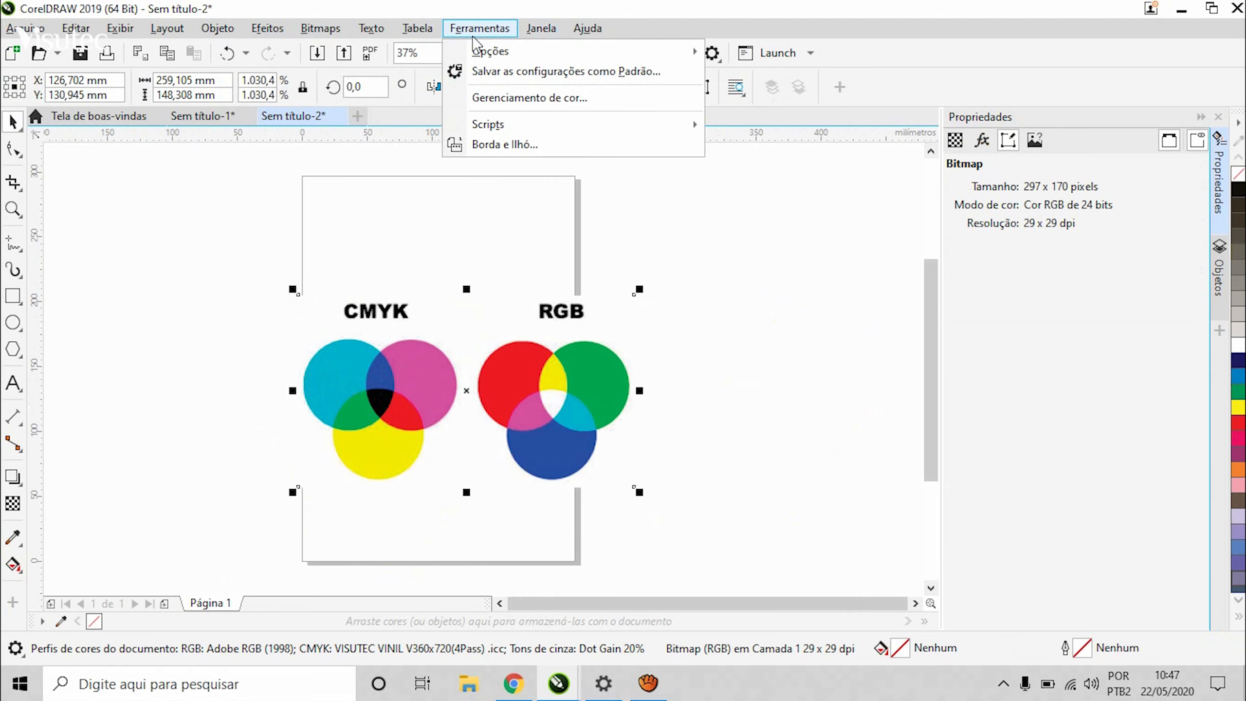
left_click(505, 98)
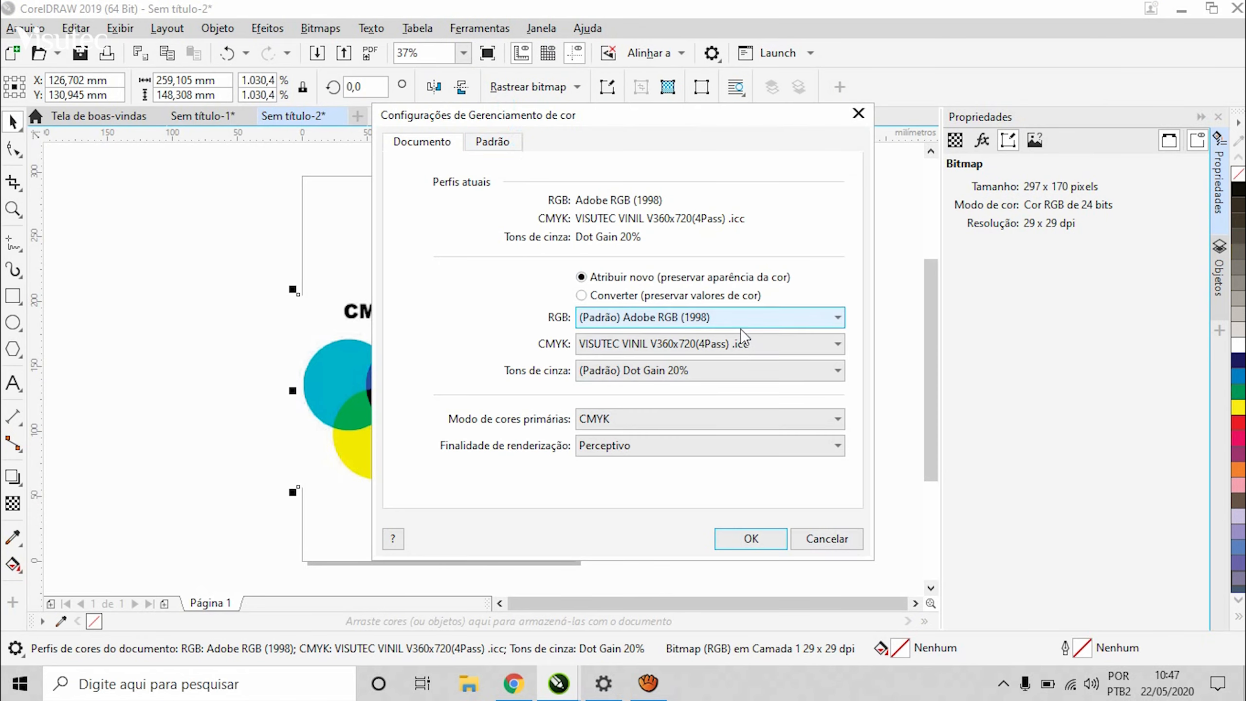
left_click(734, 345)
scroll(772, 266, "up", 1)
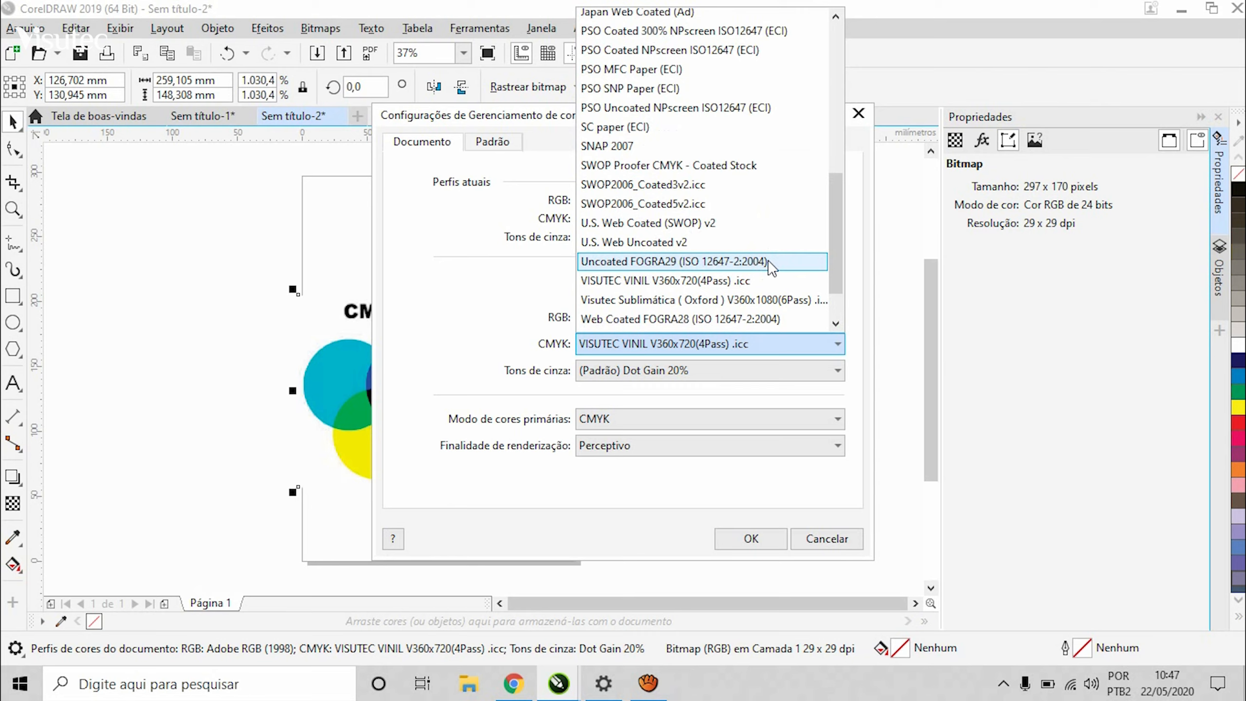
scroll(773, 245, "up", 4)
scroll(785, 235, "up", 3)
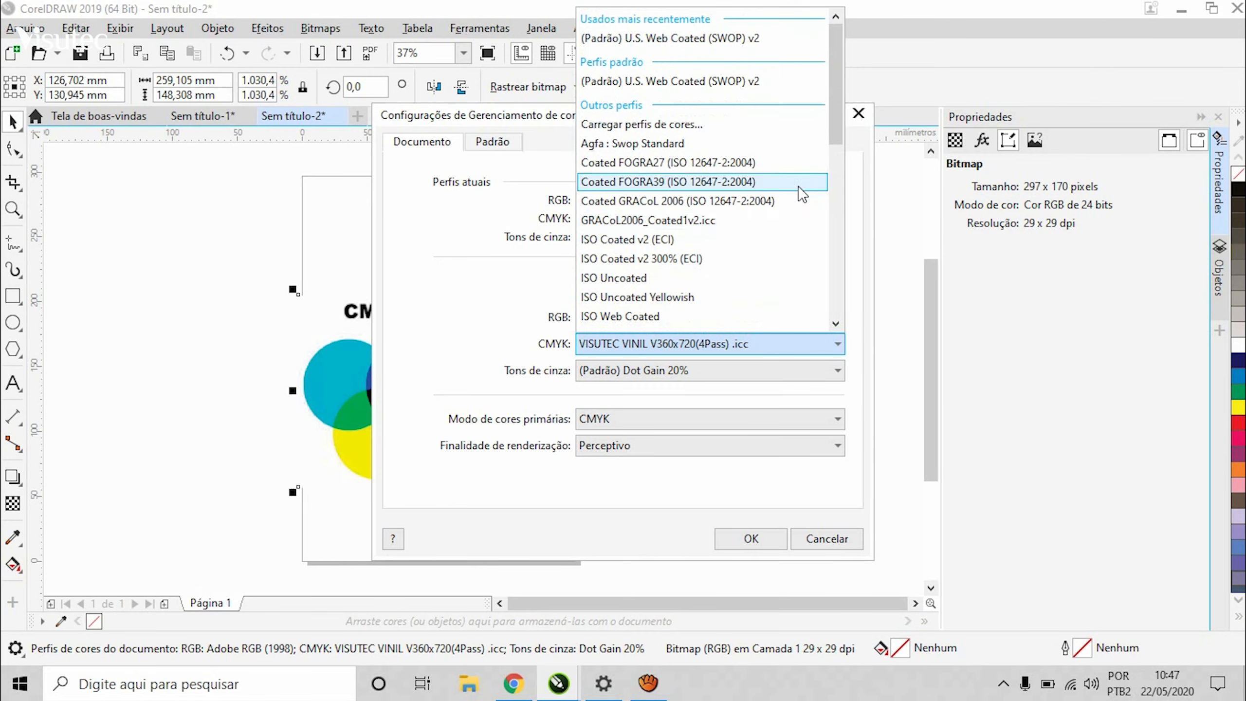
scroll(771, 206, "down", 6)
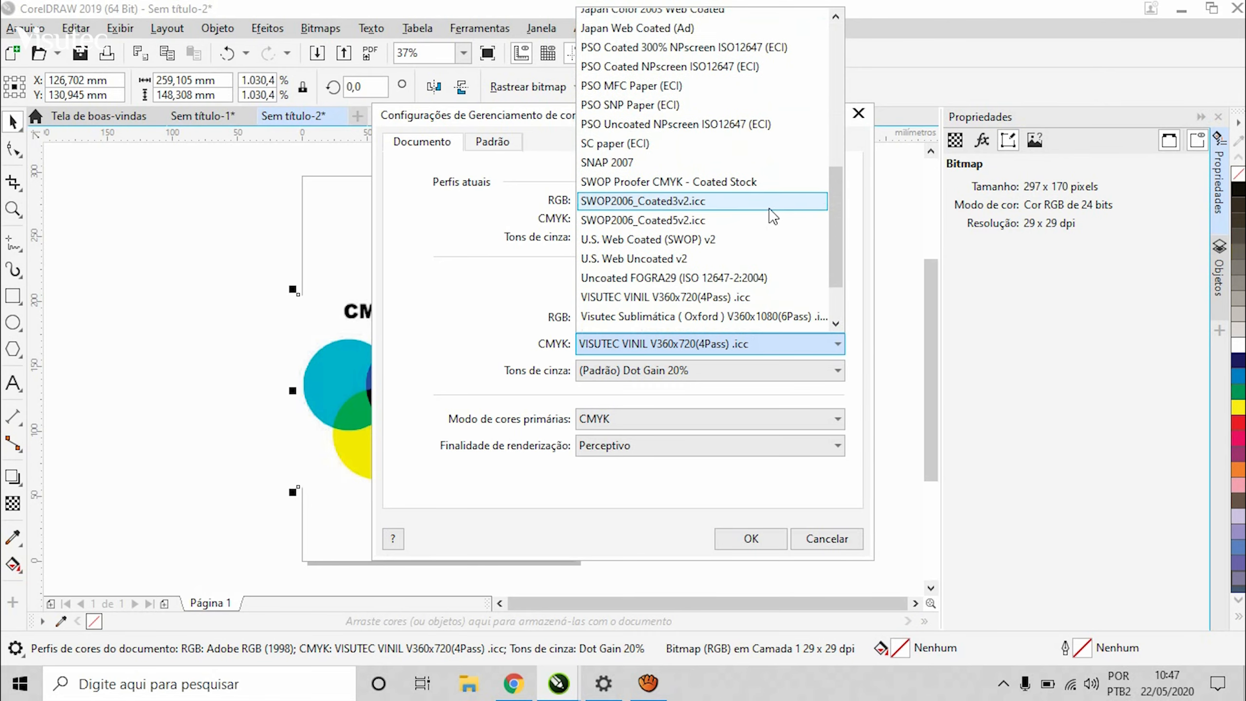
scroll(775, 216, "up", 1)
scroll(777, 206, "up", 7)
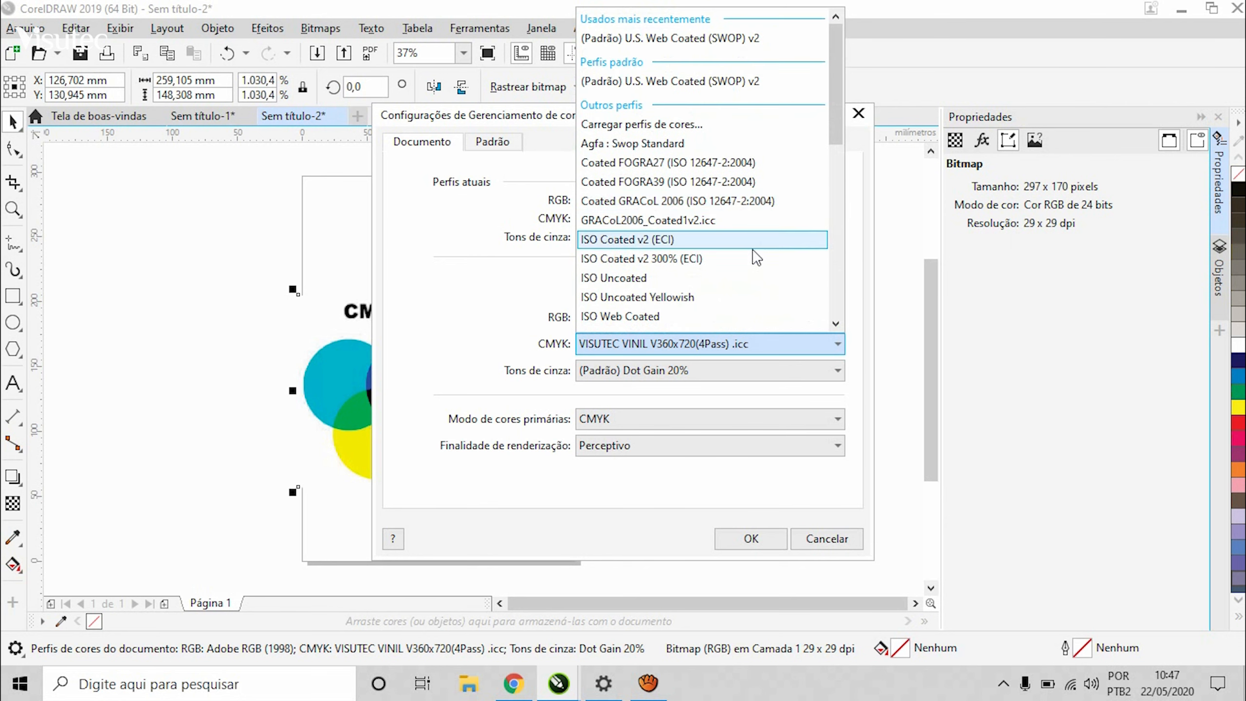
left_click(688, 144)
left_click(747, 536)
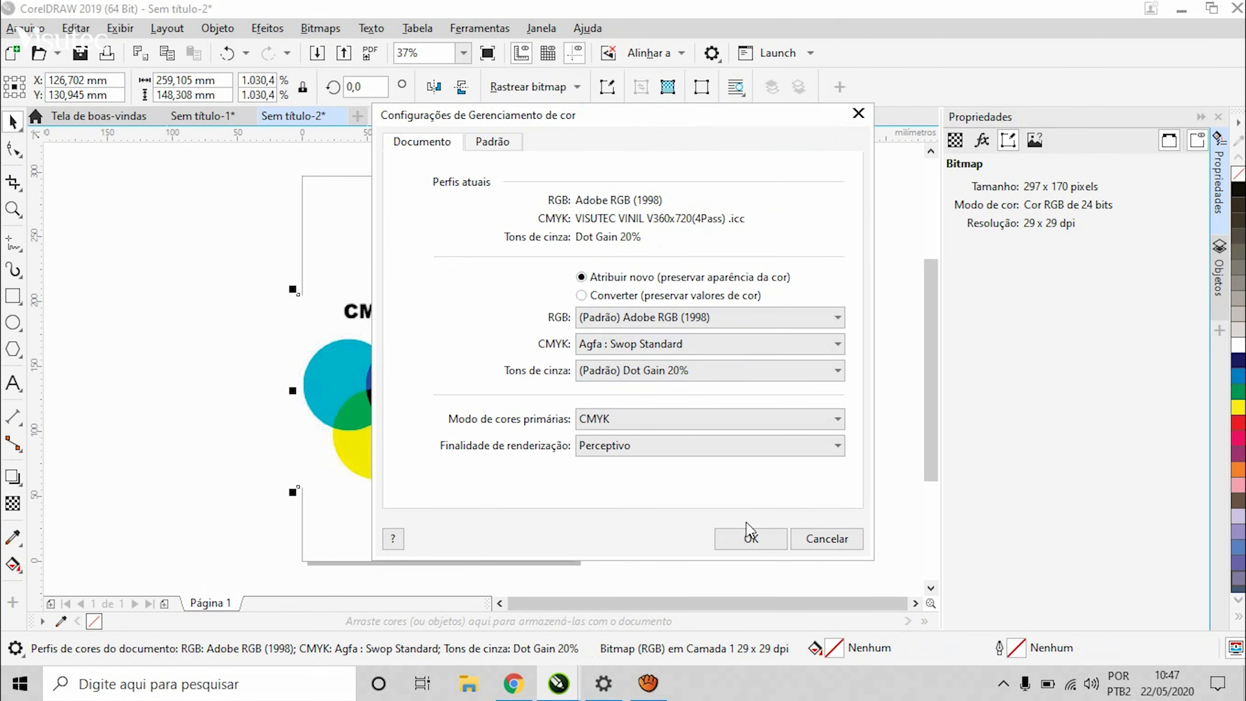
left_click(704, 391)
left_click(487, 383)
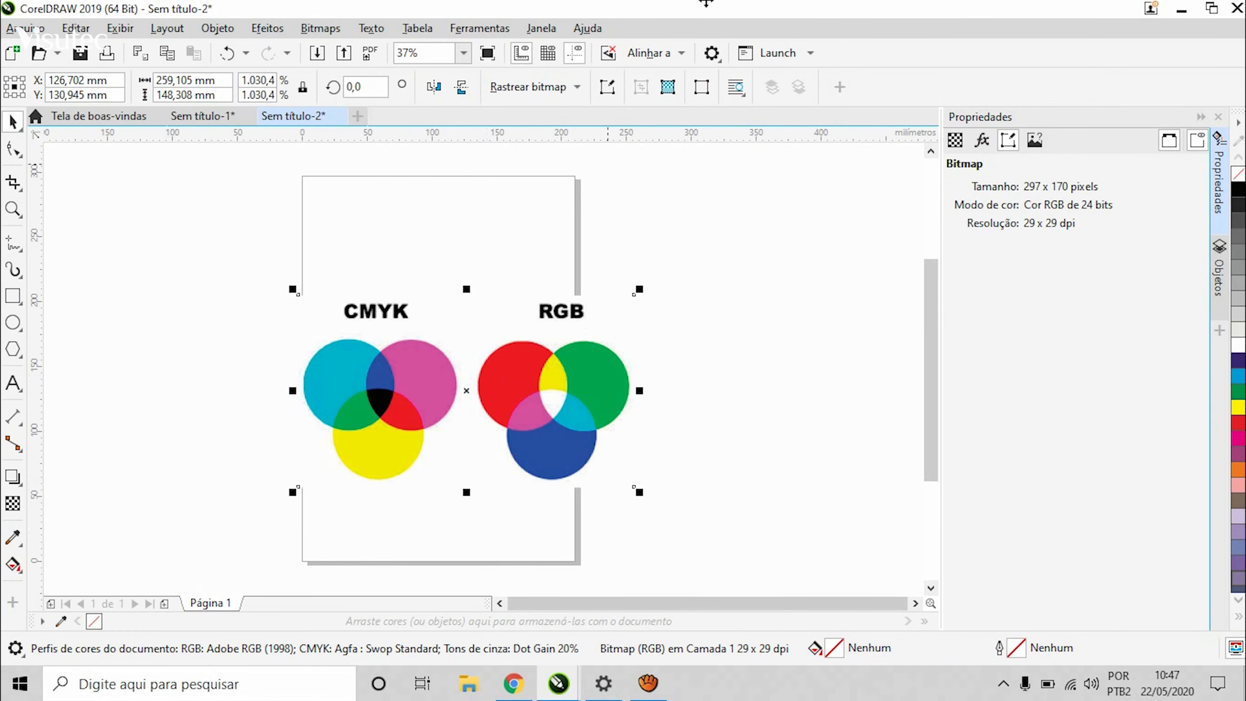
Assign PSO Coated 300% NPscreen ISO12647 (ECI) as the document's CMYK color profile.
left_click(473, 30)
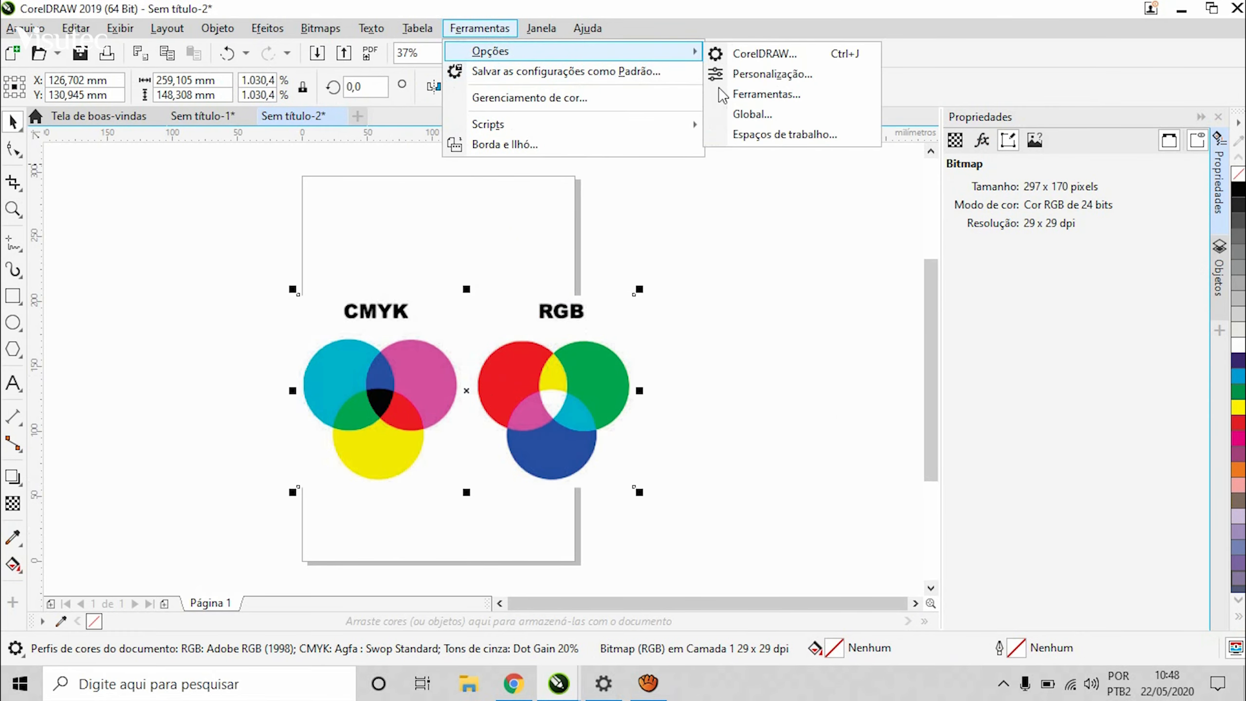
left_click(581, 94)
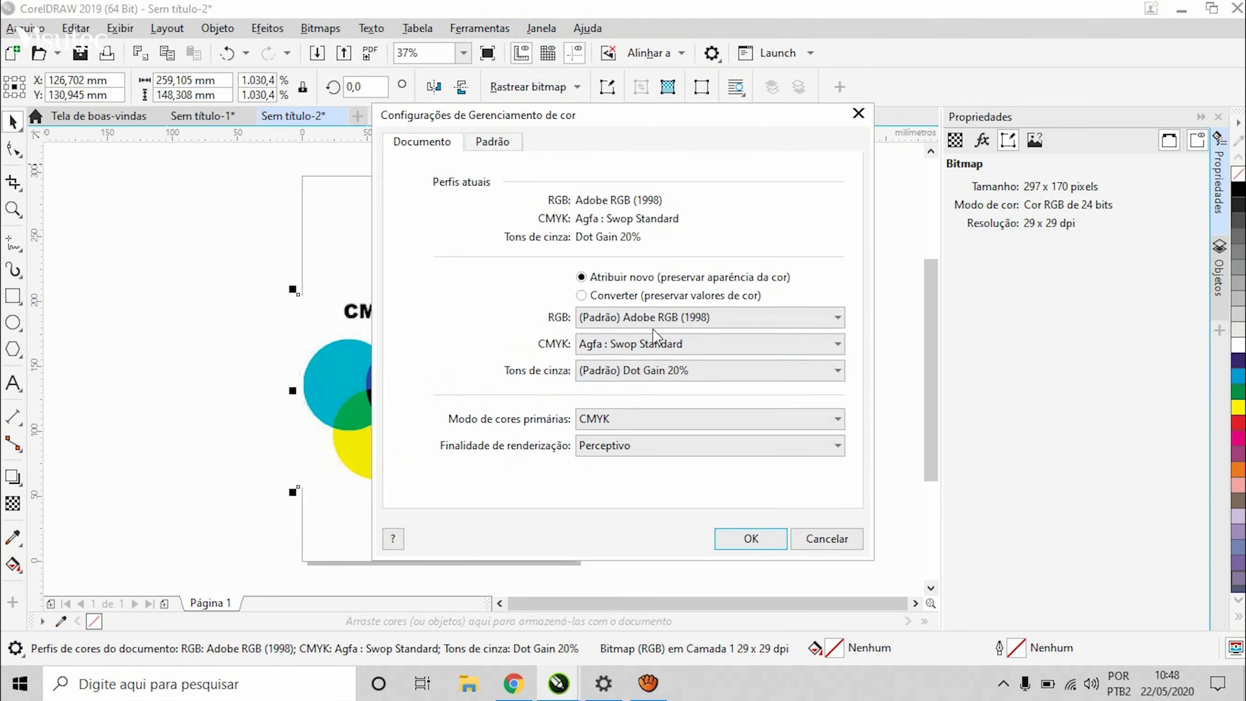
left_click(647, 346)
scroll(650, 298, "down", 3)
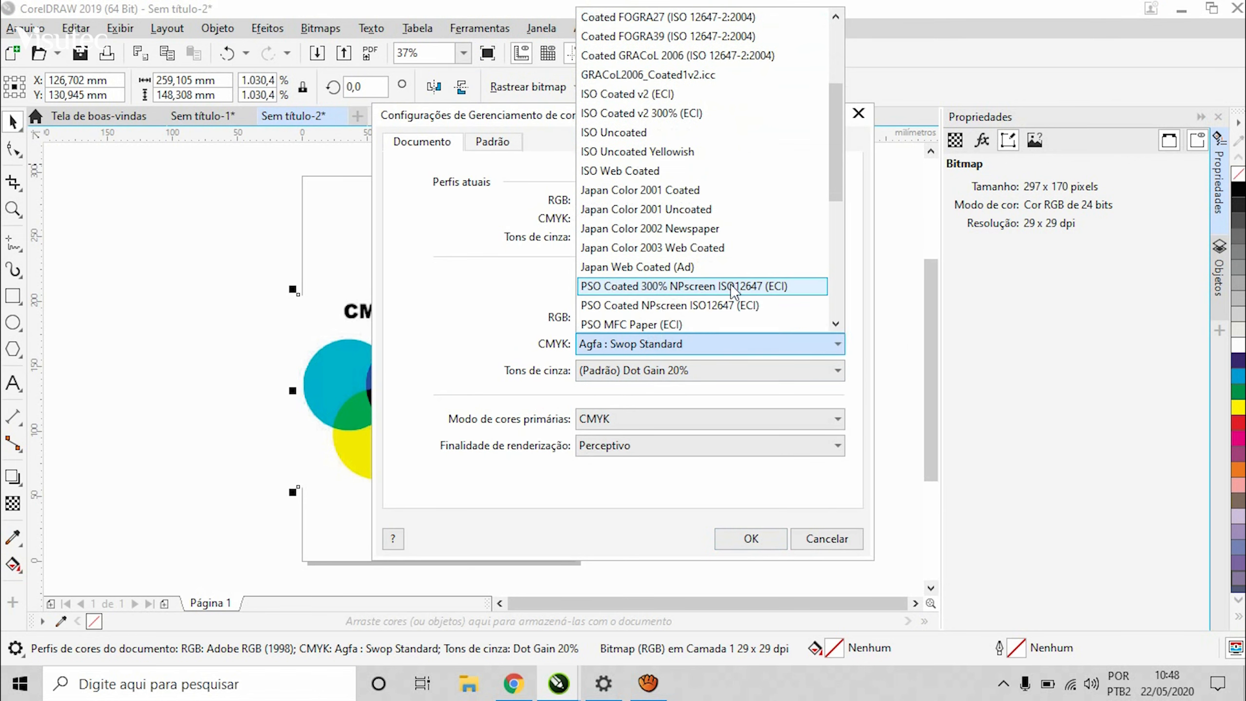
left_click(734, 290)
left_click(749, 539)
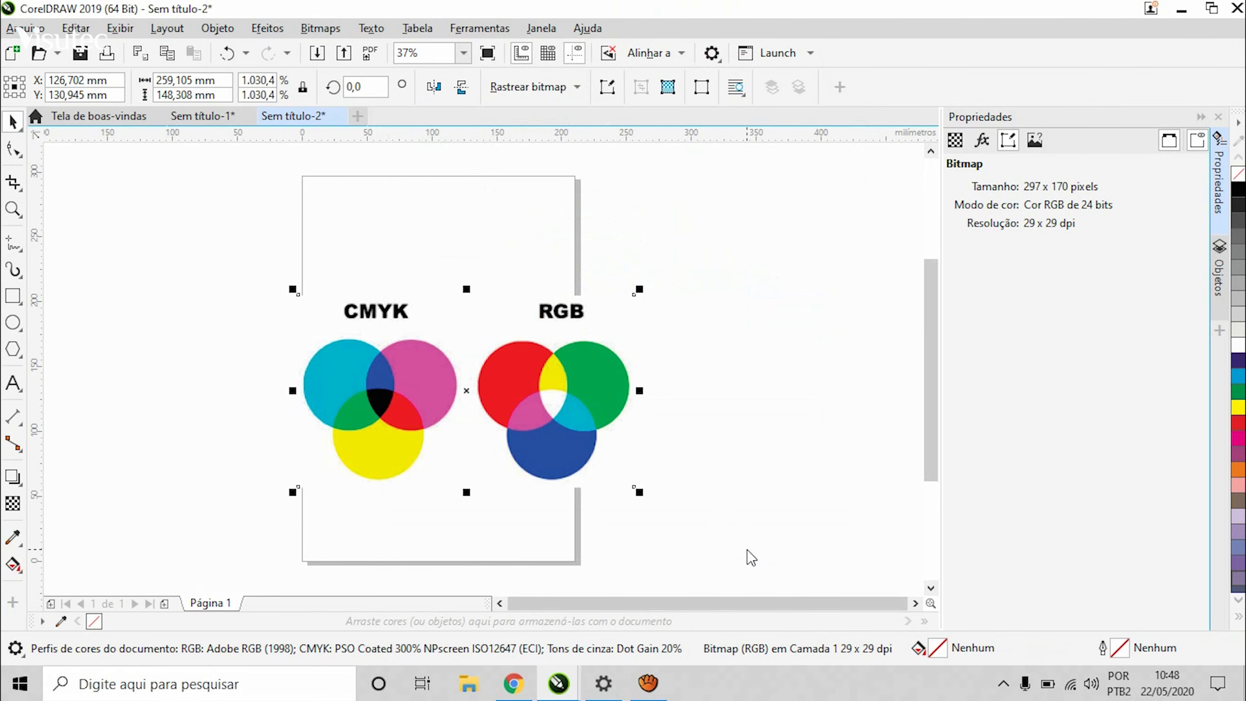
Examine the circles up close and compare their colors with color proofing turned off and back on.
left_click(729, 512)
scroll(387, 395, "up", 4)
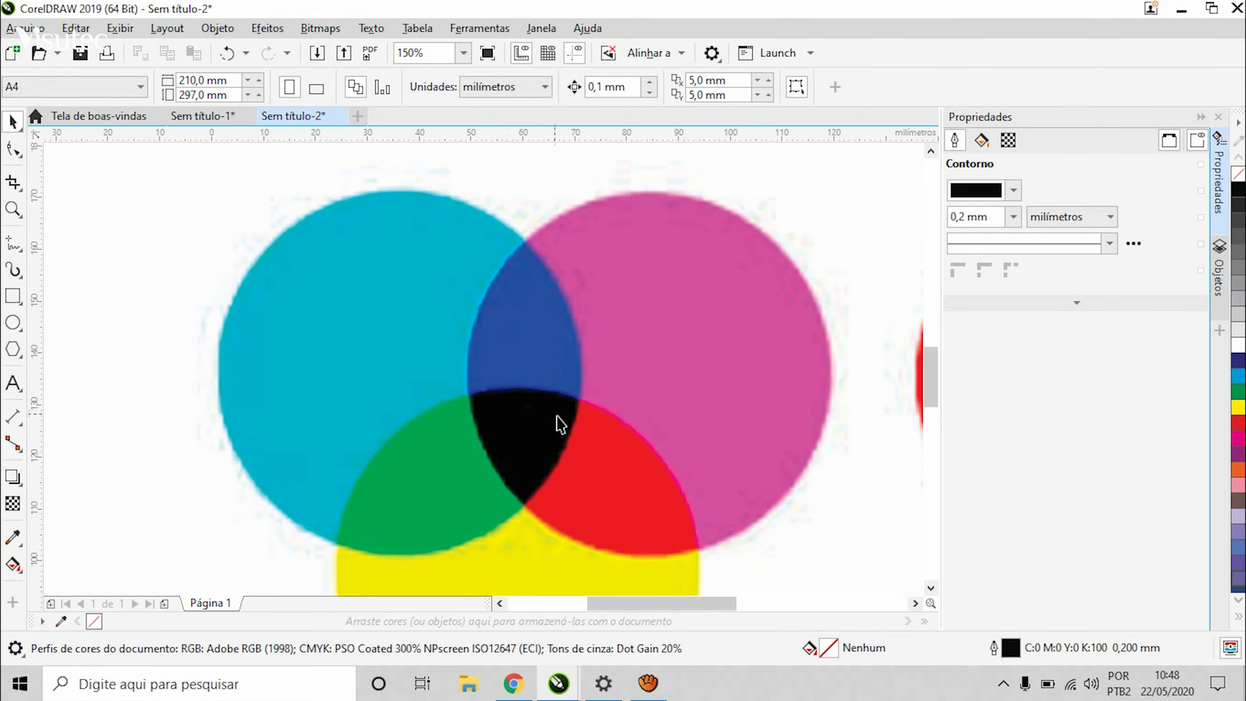
scroll(547, 327, "down", 4)
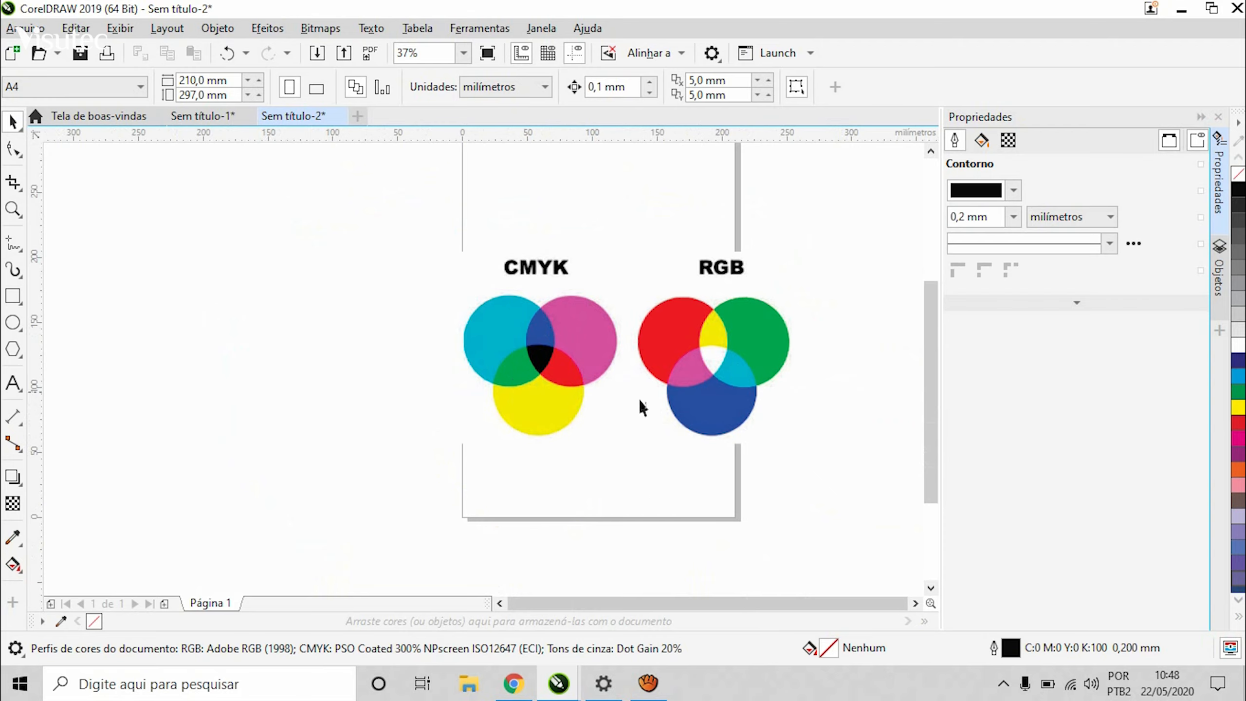
left_click(1229, 648)
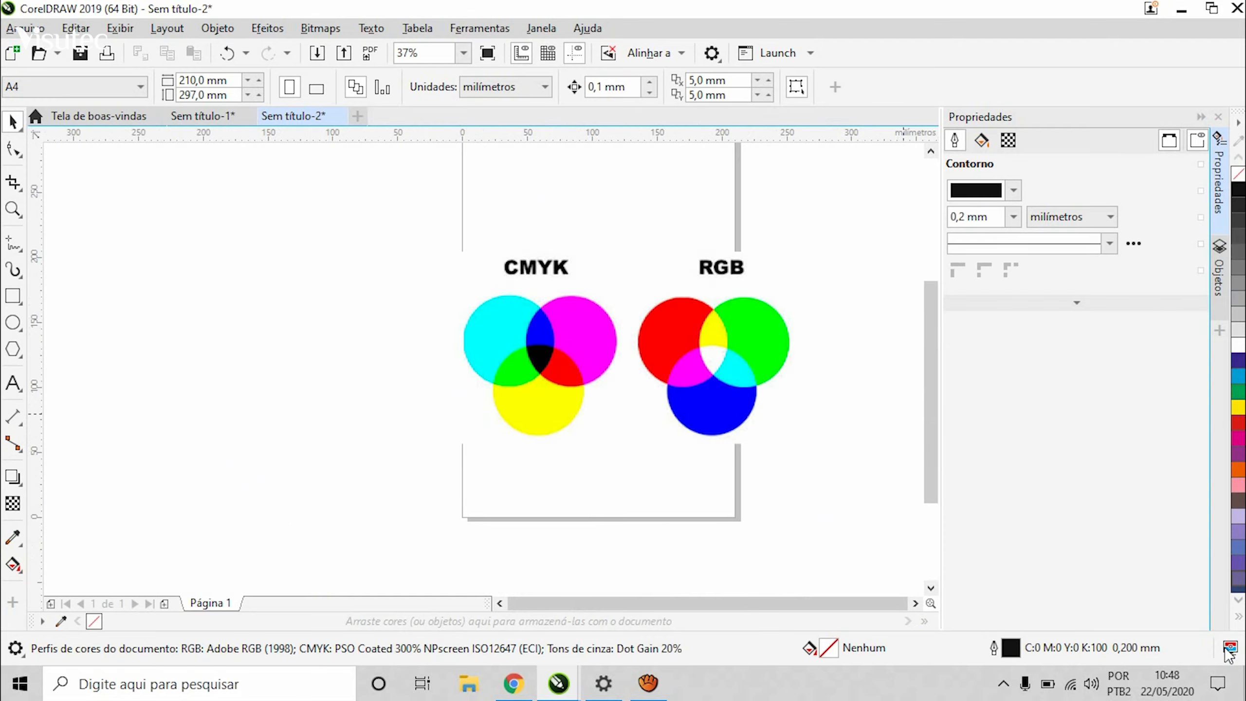
left_click(1228, 650)
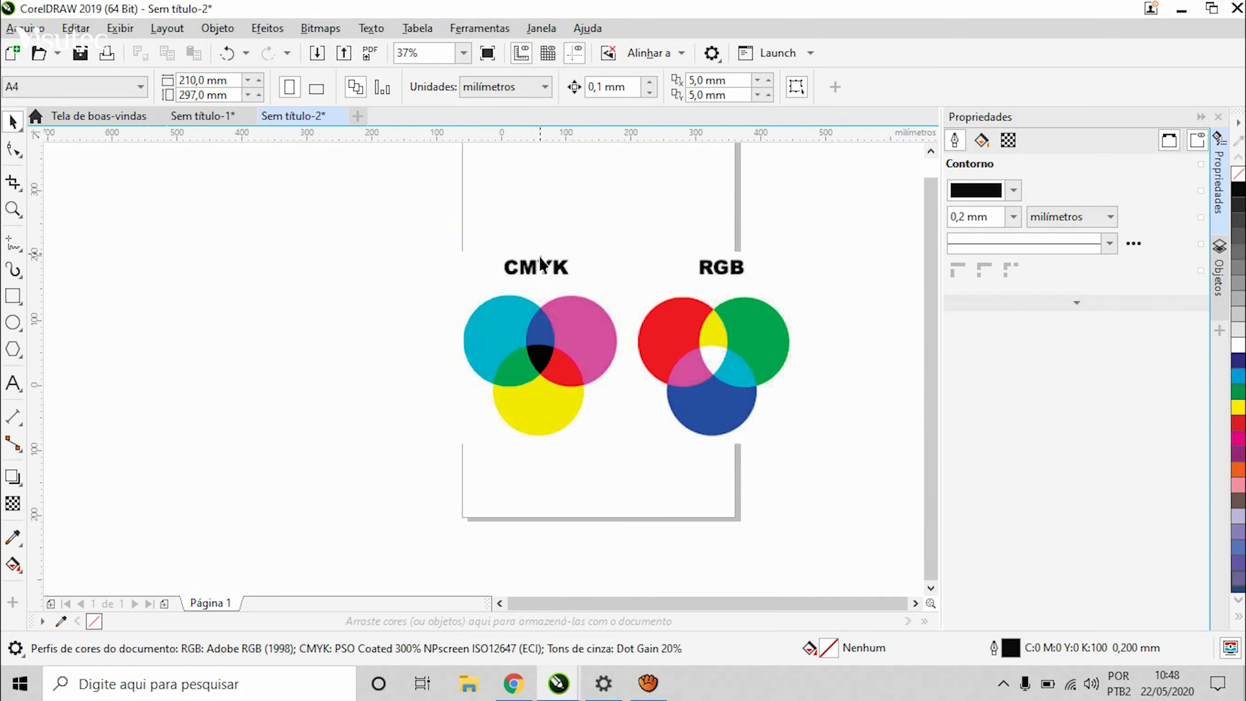
scroll(539, 260, "down", 4)
scroll(568, 234, "up", 4)
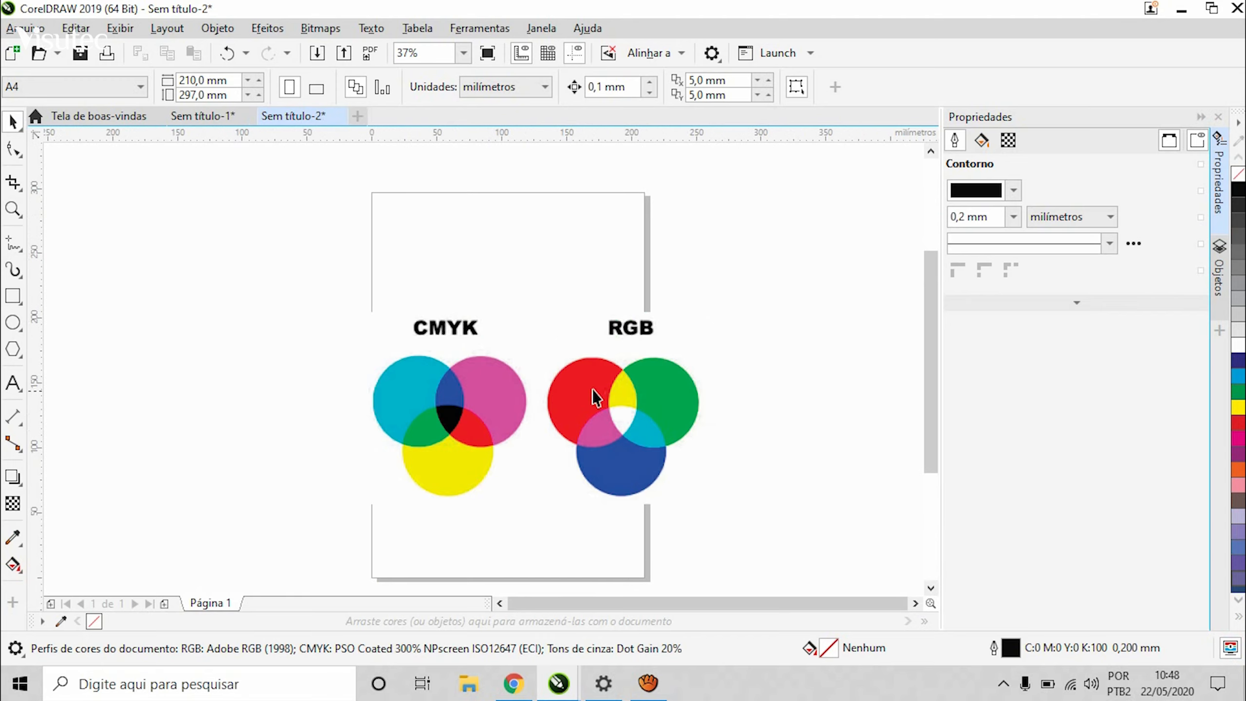
Move the CMYK/RGB image to about X 99.9 mm, Y 160.6 mm, across the middle of the page.
left_click(610, 370)
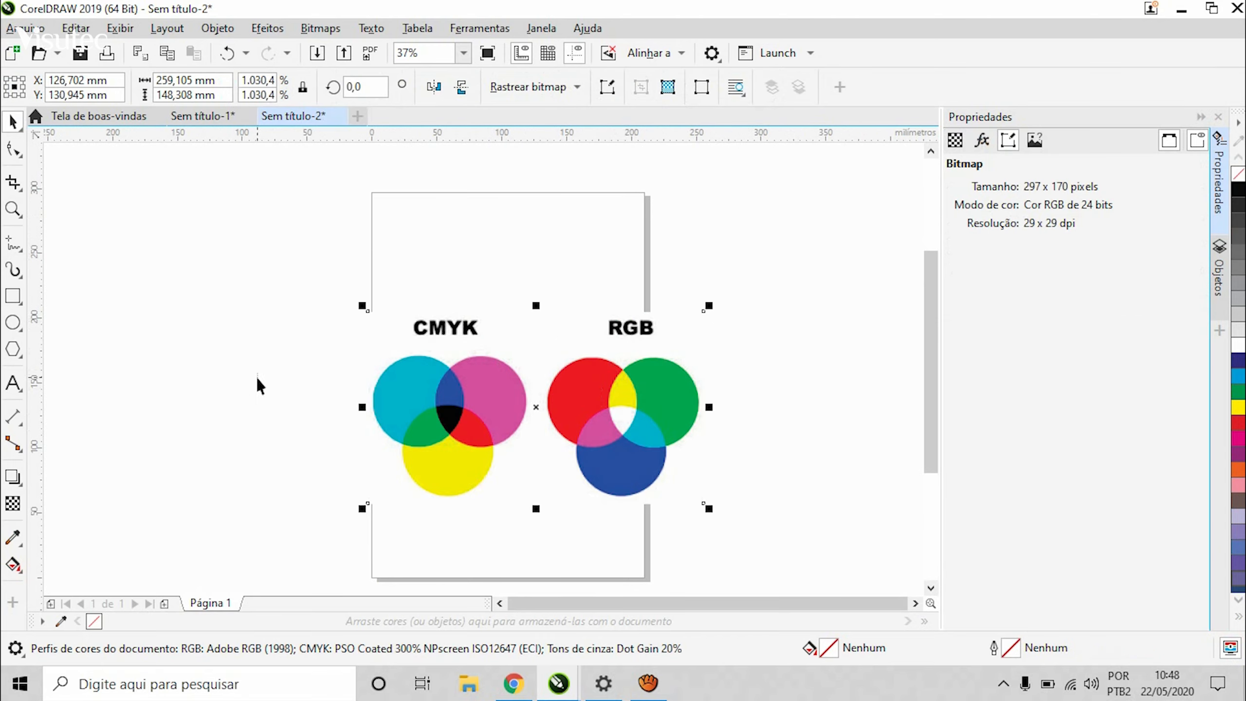
left_click_drag(362, 402, 285, 394)
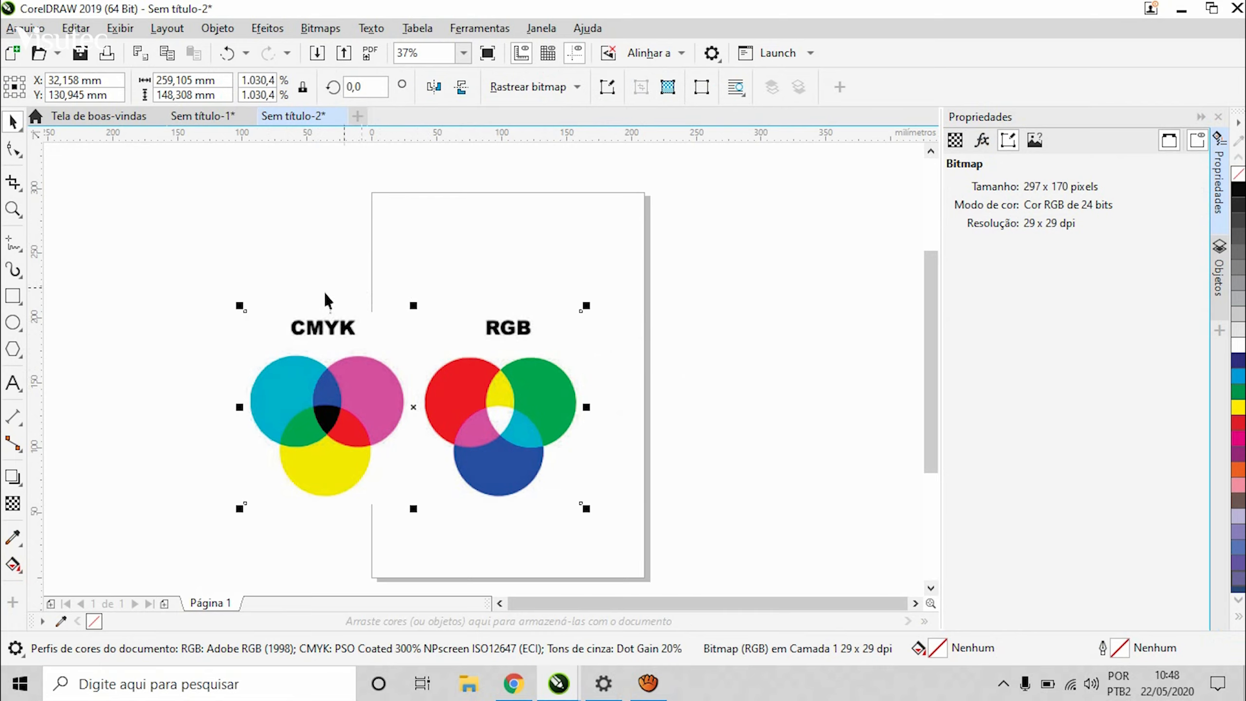
scroll(309, 326, "up", 2)
scroll(320, 314, "up", 4)
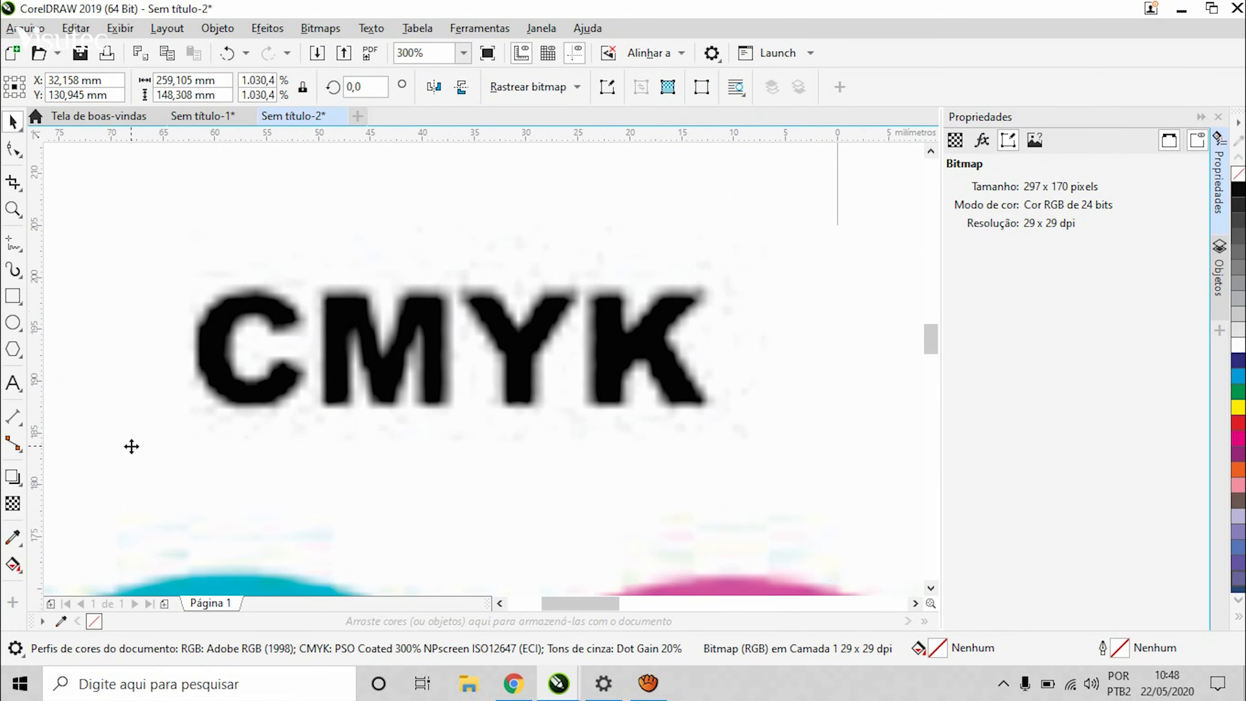
scroll(210, 418, "down", 6)
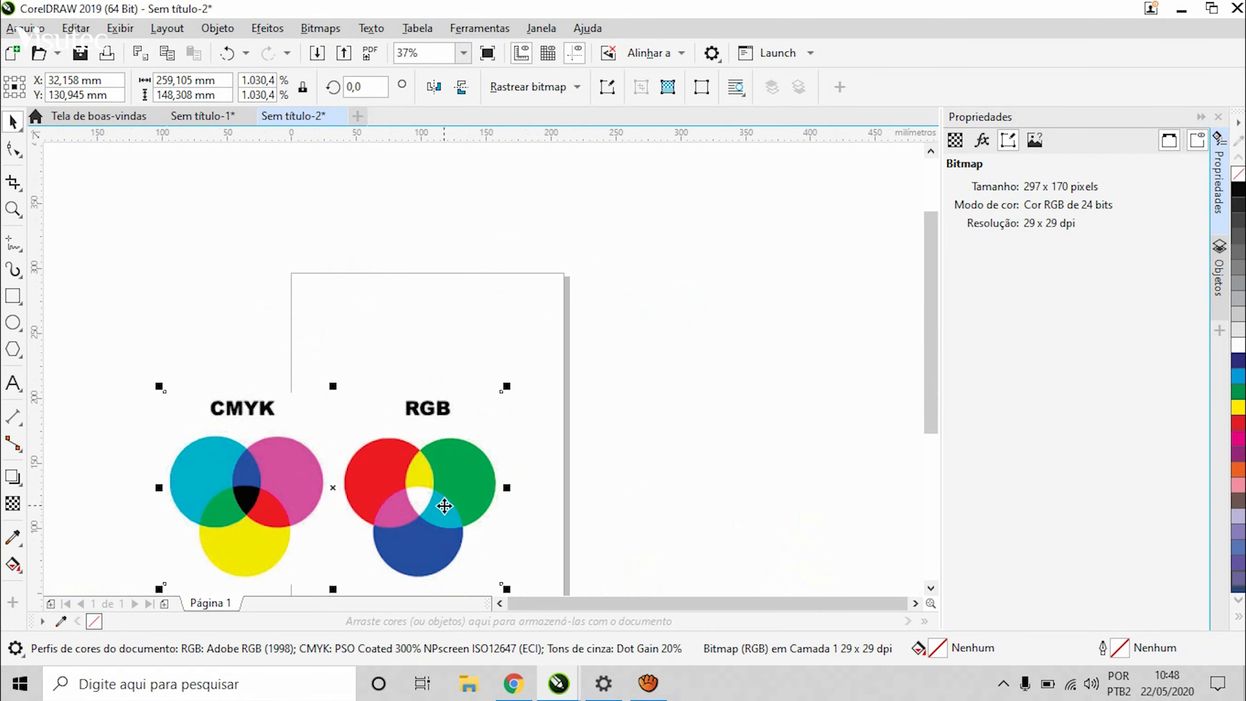
left_click_drag(441, 505, 534, 467)
left_click(806, 446)
left_click(501, 456)
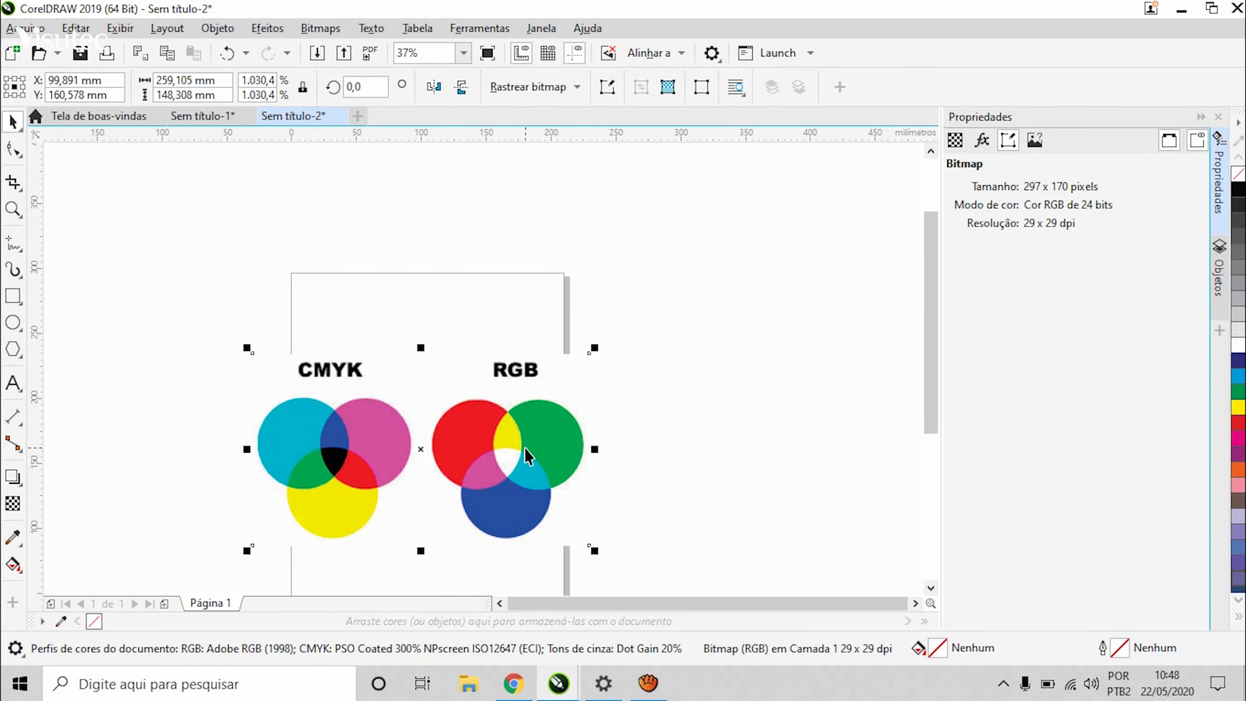
Start exporting Sem título-2 as a TIF - Bitmap TIFF file in the Documentos folder.
scroll(524, 448, "down", 4)
scroll(508, 466, "up", 2)
scroll(440, 499, "up", 2)
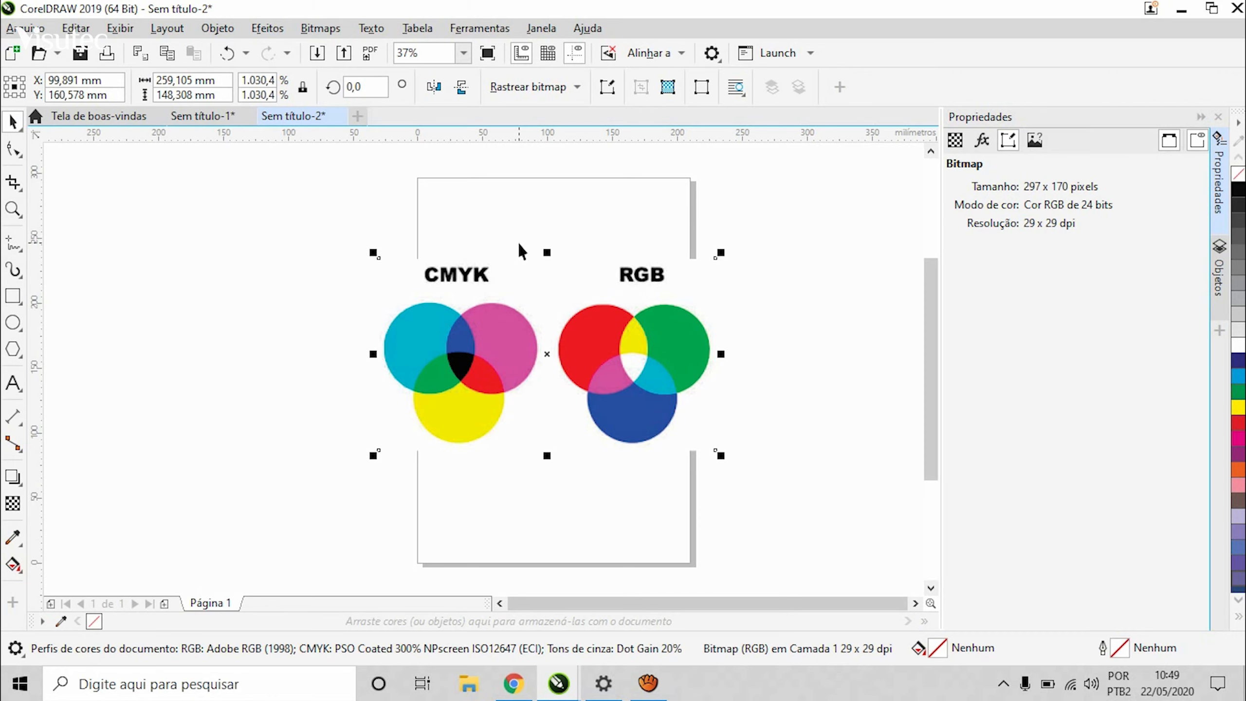
left_click(533, 245)
key("ctrl+e")
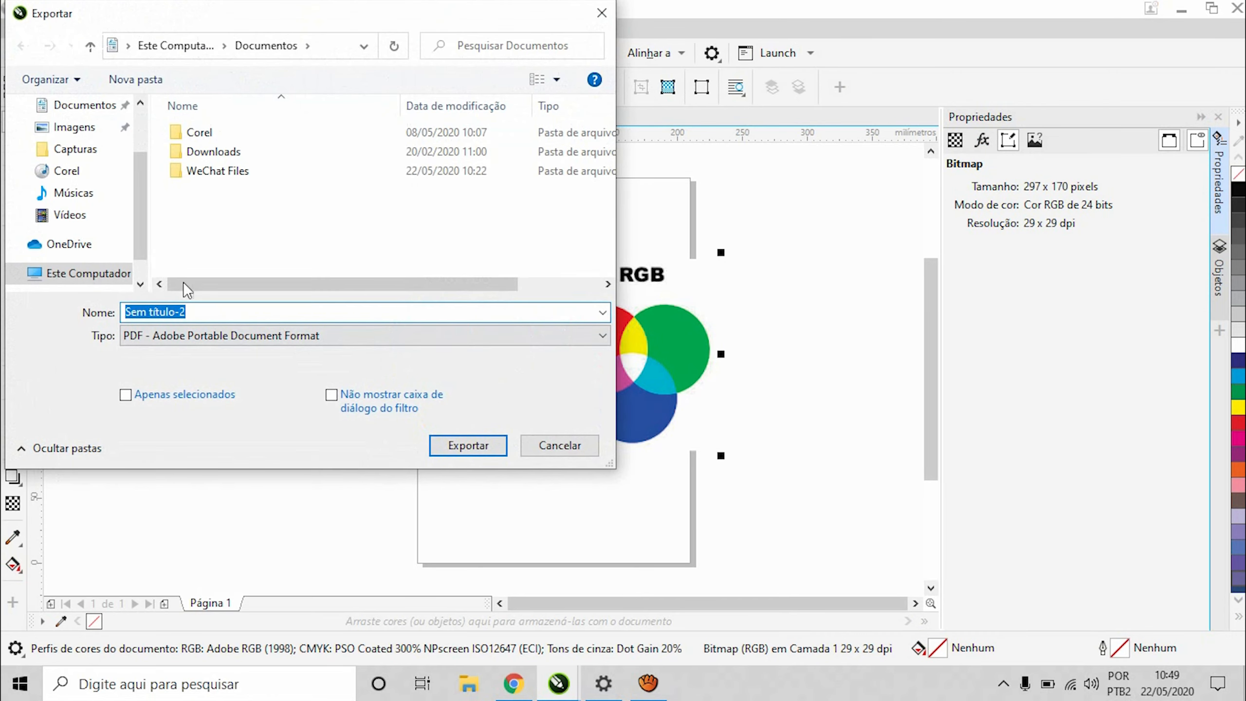
left_click(173, 340)
scroll(248, 236, "down", 7)
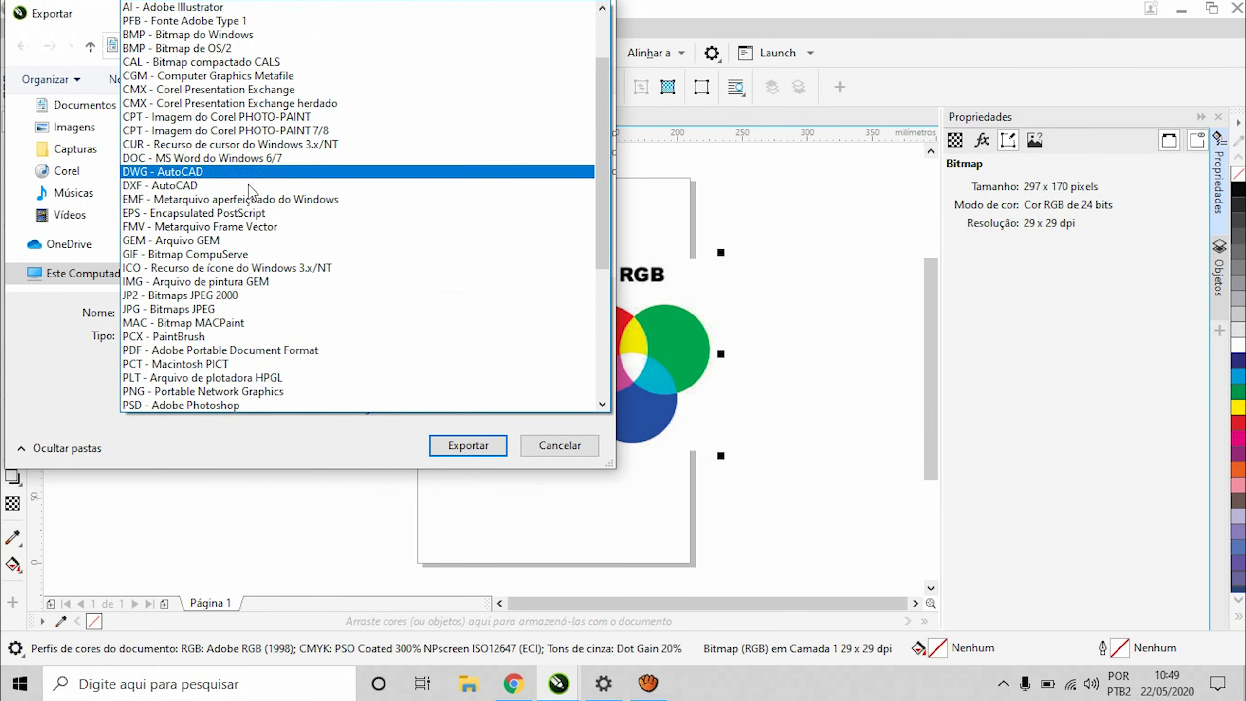
scroll(269, 341, "down", 1)
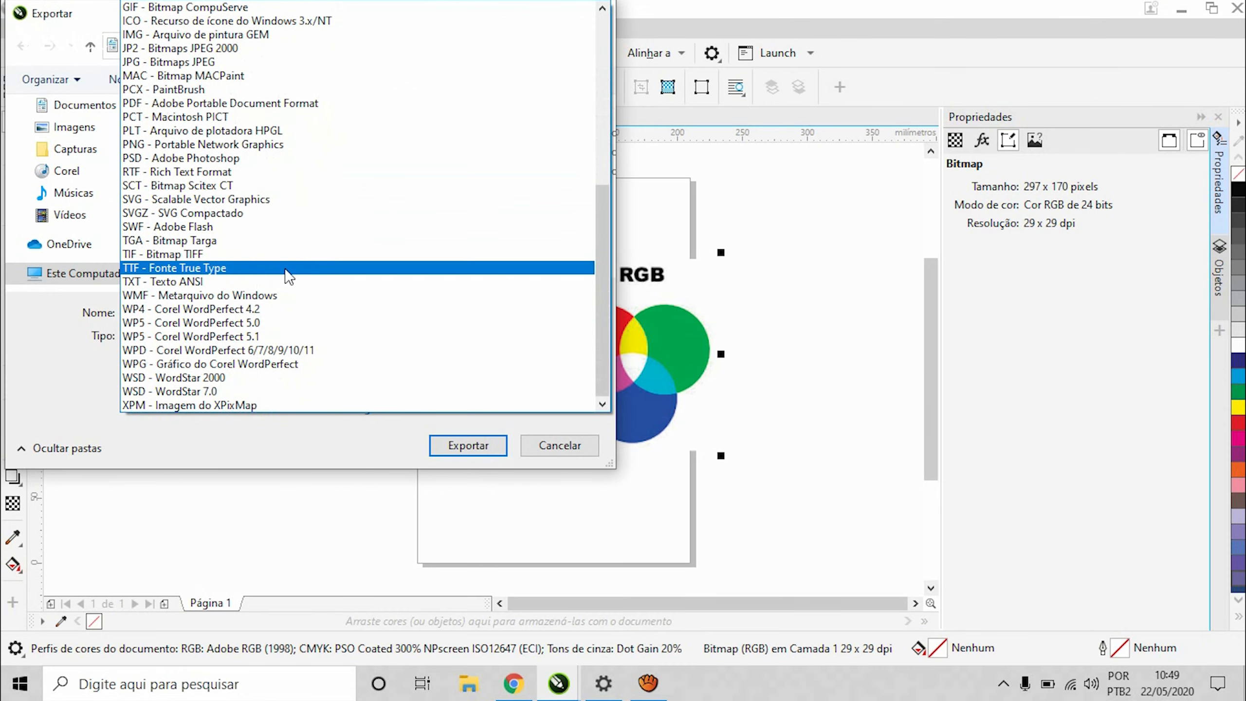
left_click(276, 259)
left_click(469, 467)
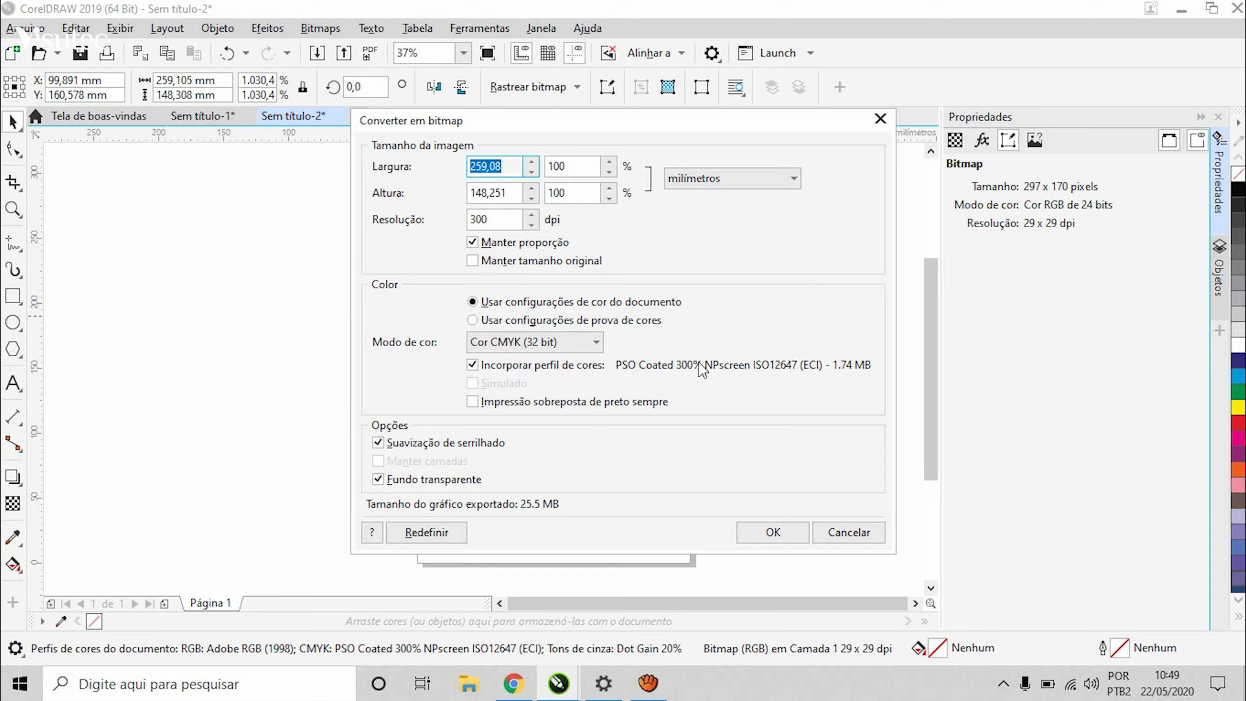
Check the proof color settings, and export the TIF with the document color settings, embedding the PSO Coated 300% NPscreen ISO12647 (ECI) profile.
left_click(665, 434)
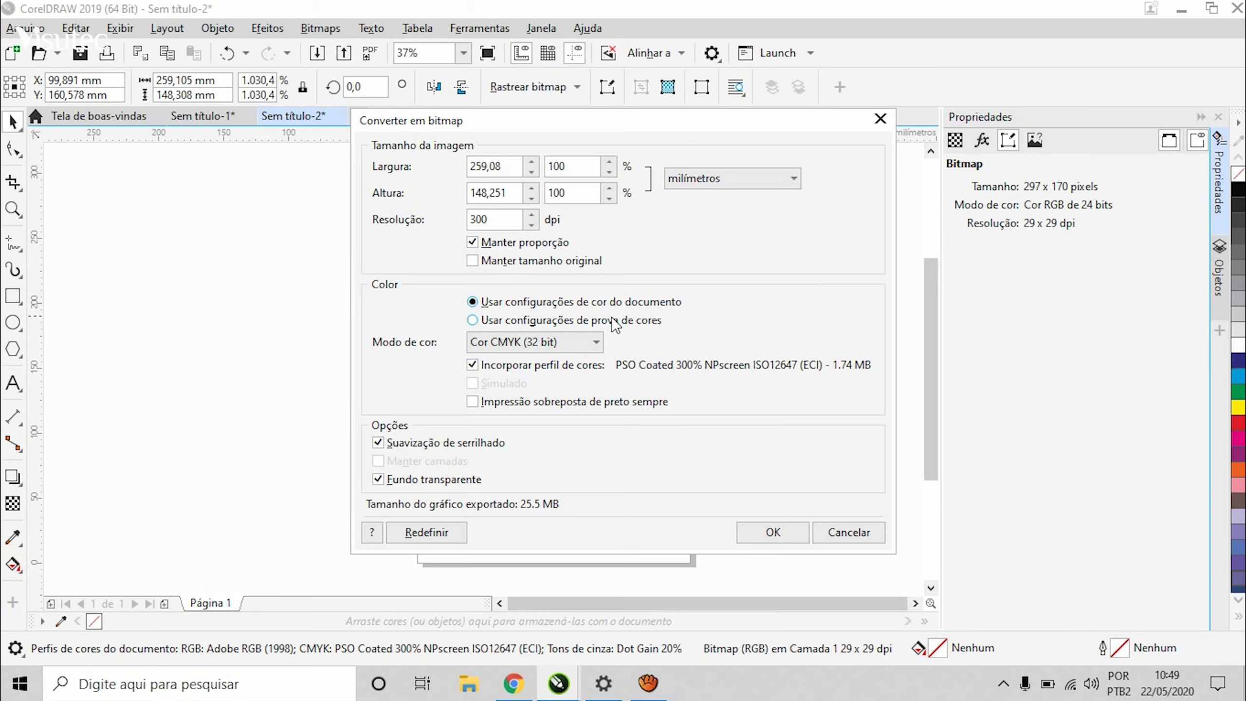
left_click(613, 320)
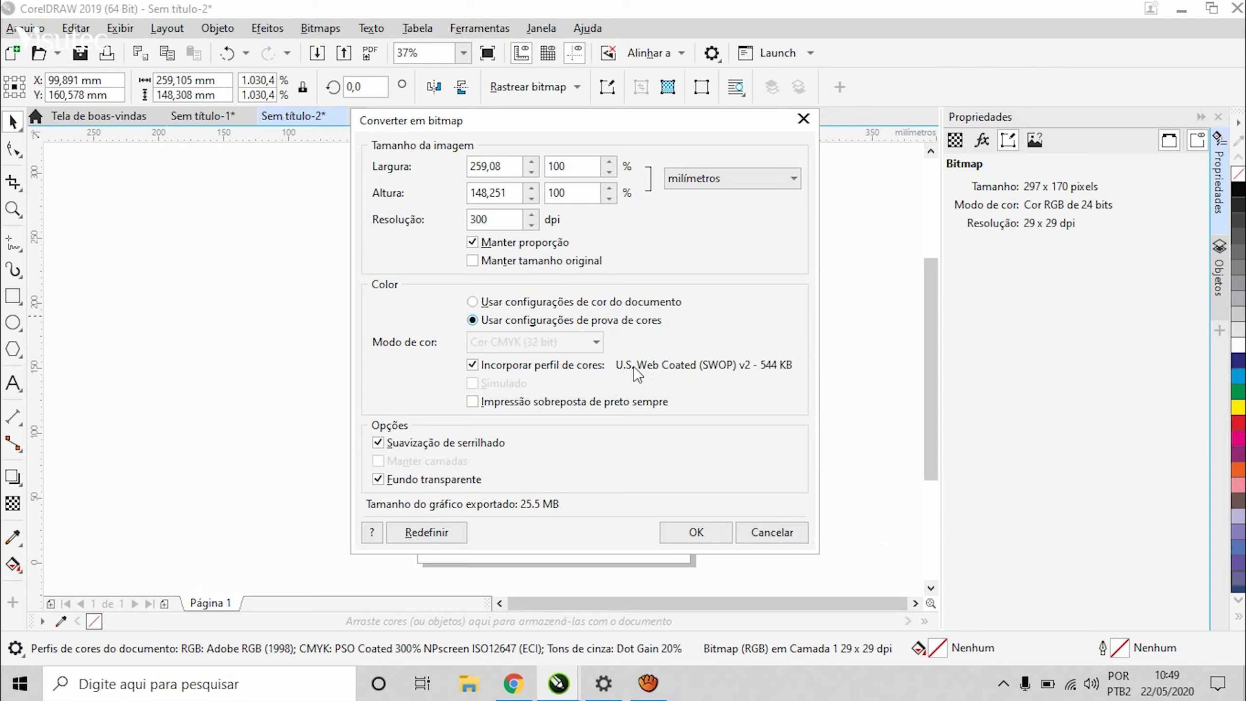
left_click(533, 303)
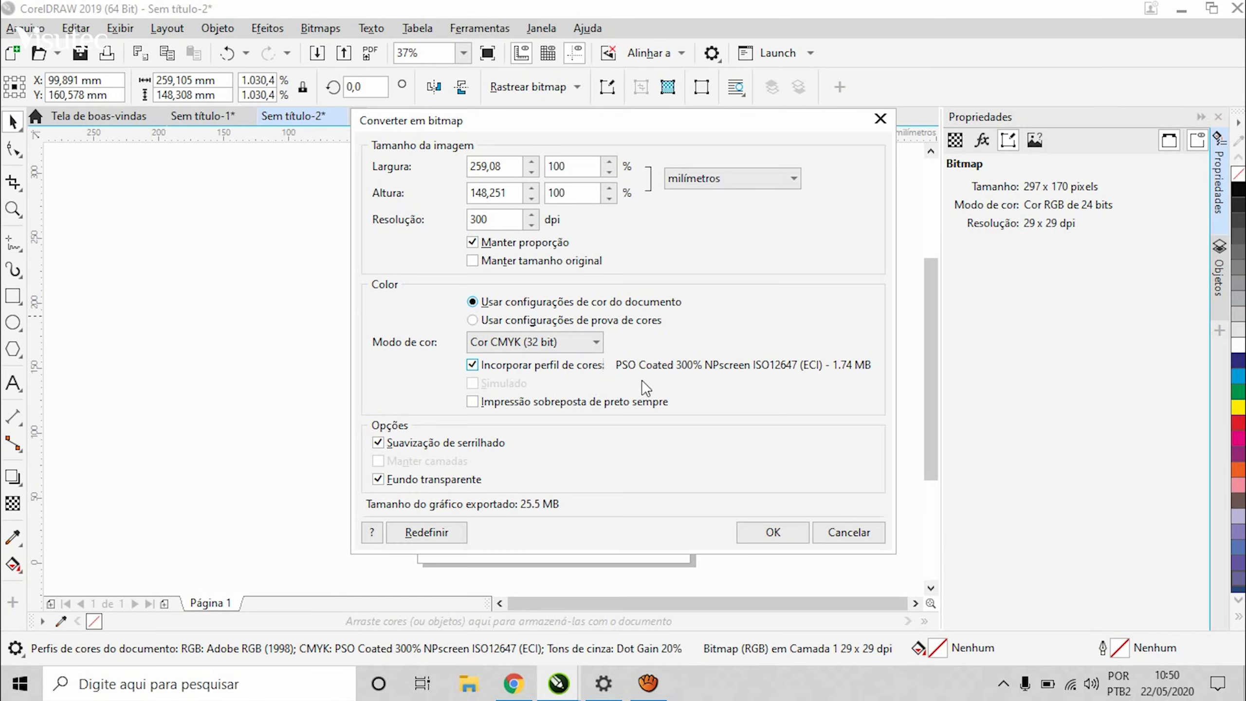
left_click(780, 529)
Delete the image from the page and close Sem título-2 without saving the changes.
left_click(771, 395)
left_click(619, 320)
key("Delete")
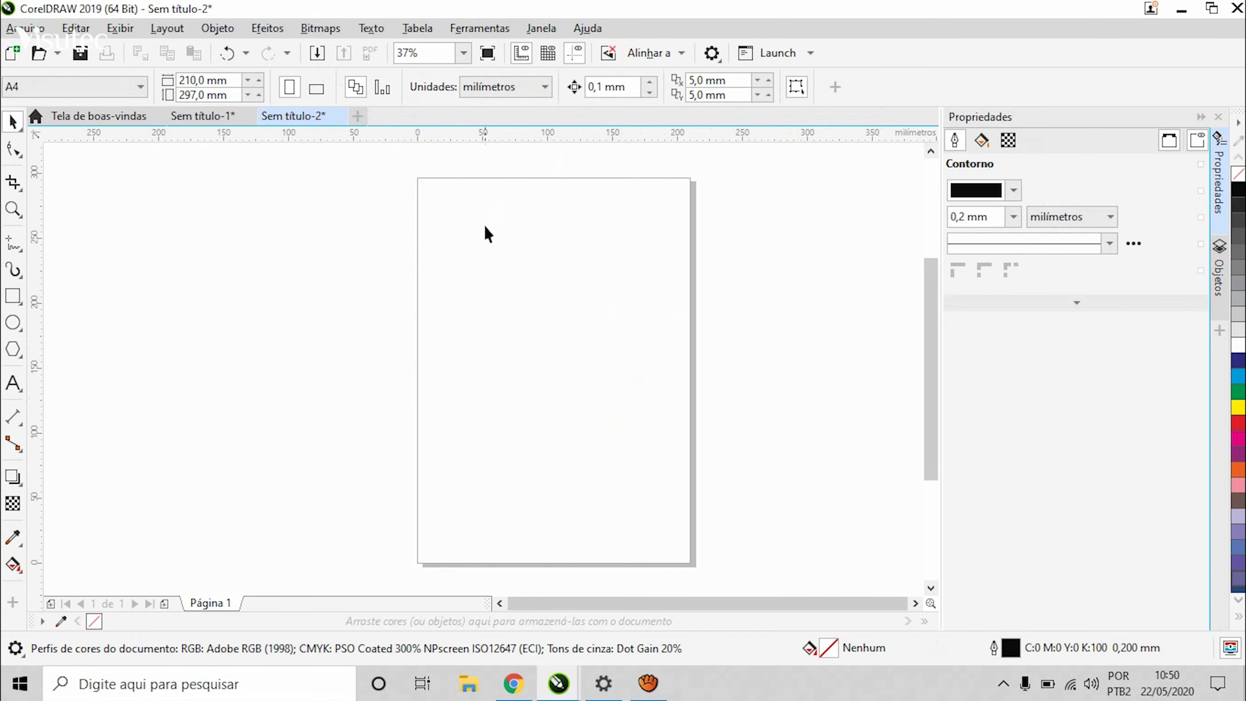
scroll(493, 228, "down", 2)
scroll(498, 207, "up", 3)
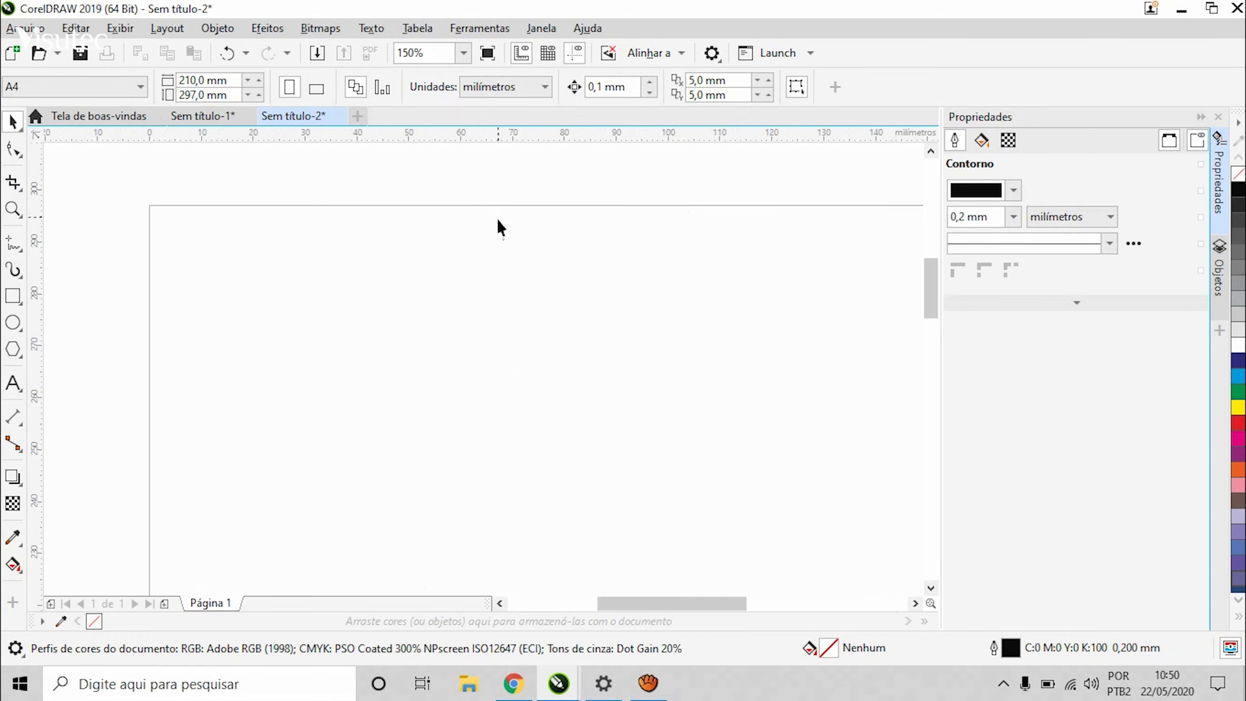
scroll(498, 229, "down", 3)
left_click(338, 117)
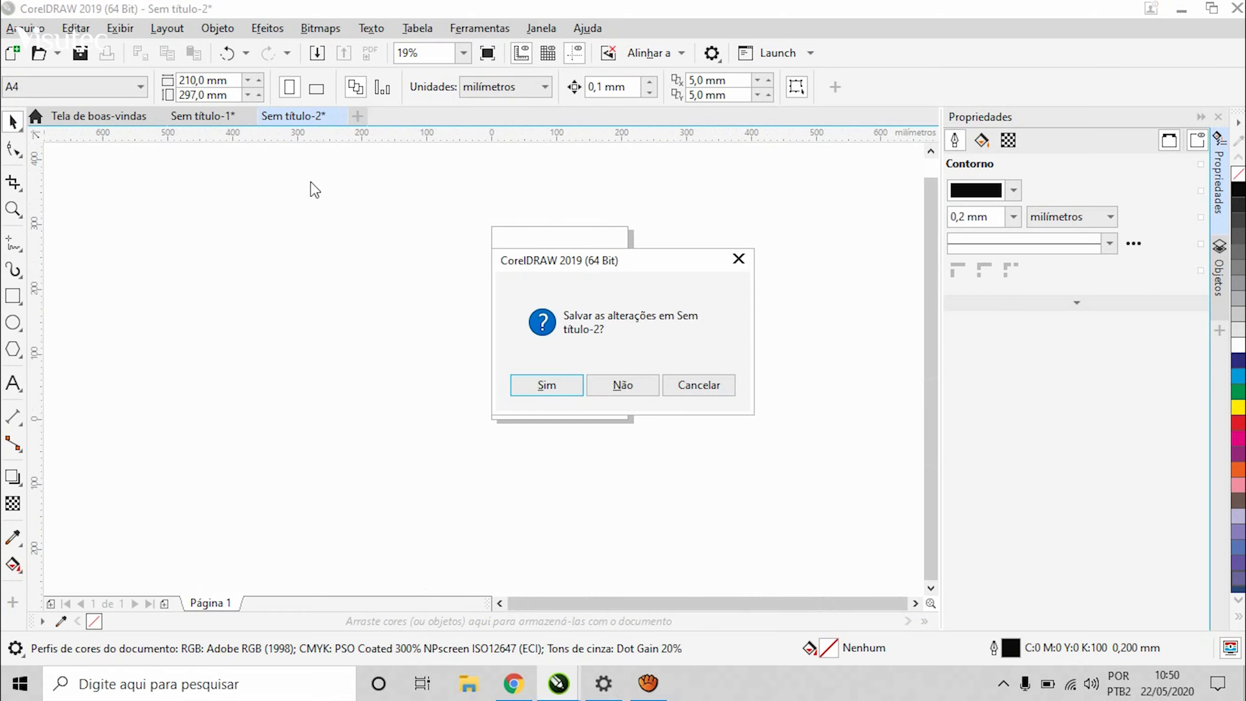
left_click(622, 386)
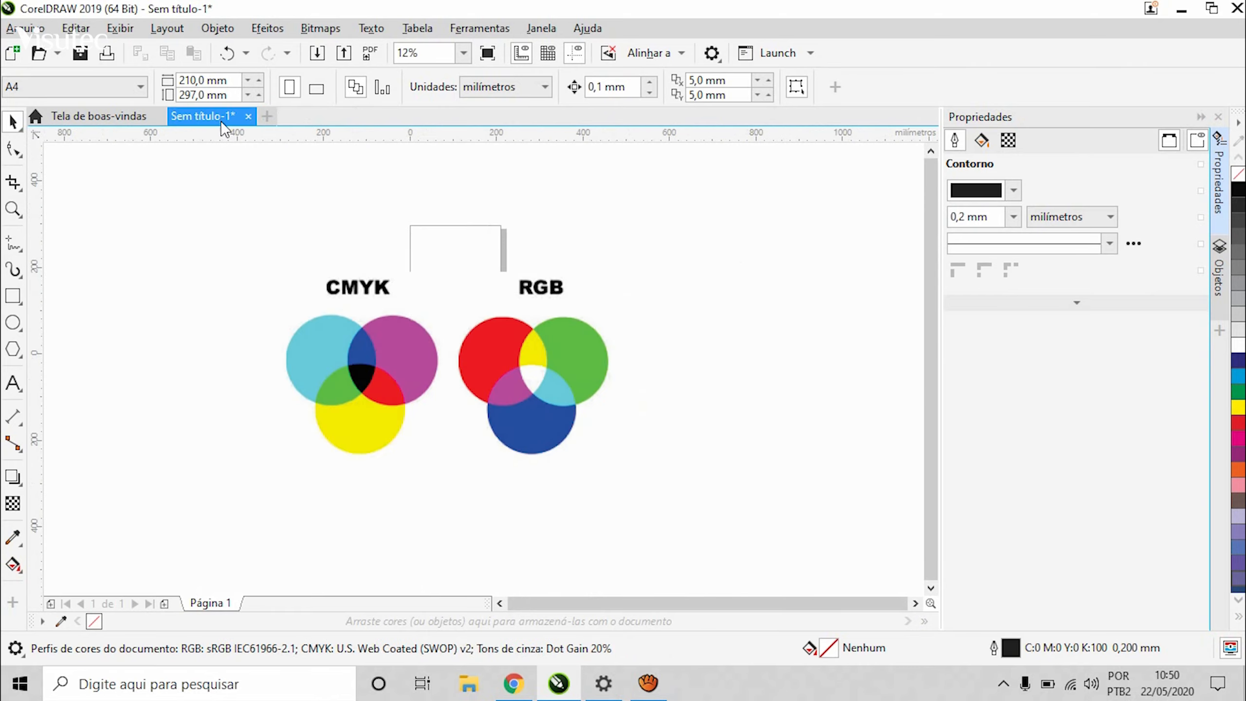
Turn off color proofing in Sem título-1 to view the image's unproofed colors.
left_click(308, 347)
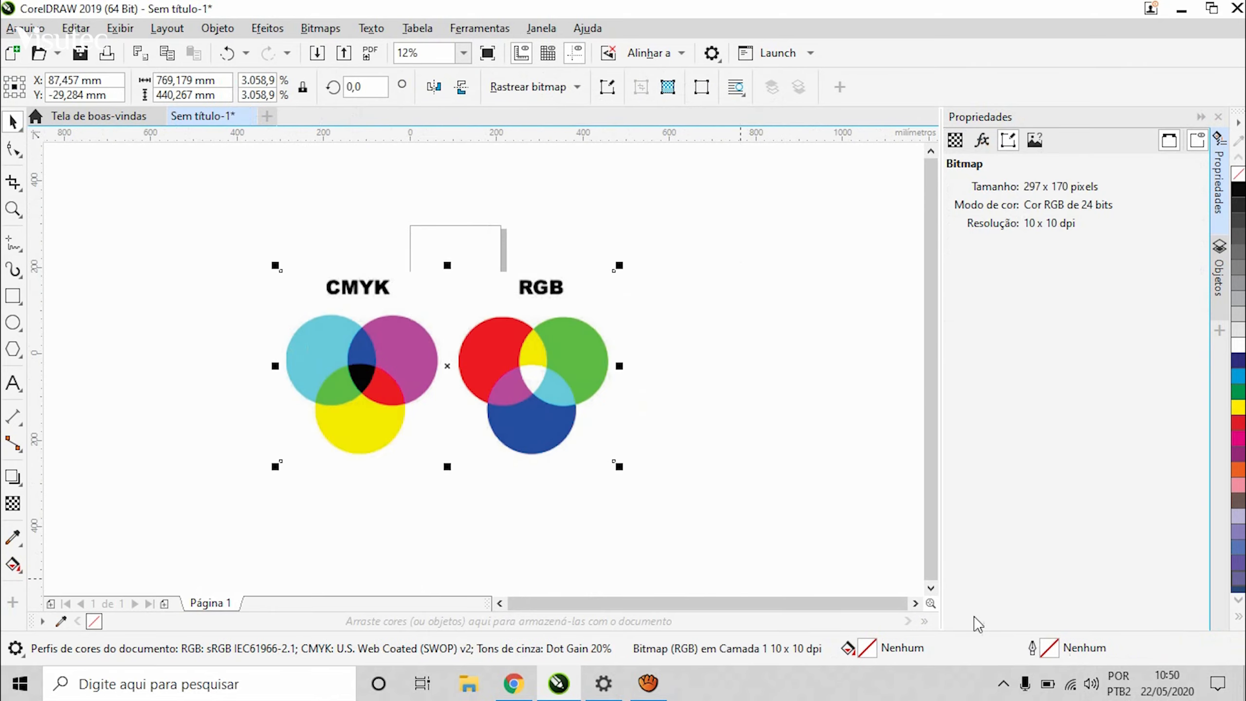
left_click(867, 450)
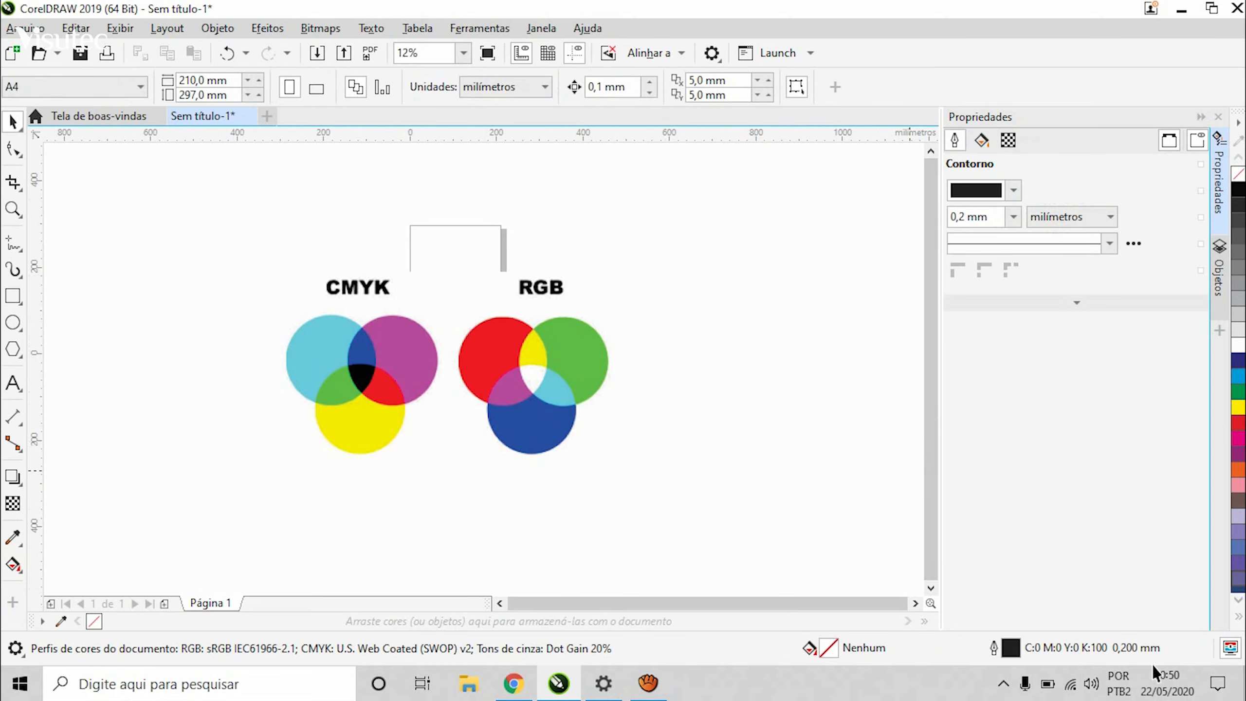
left_click(1231, 647)
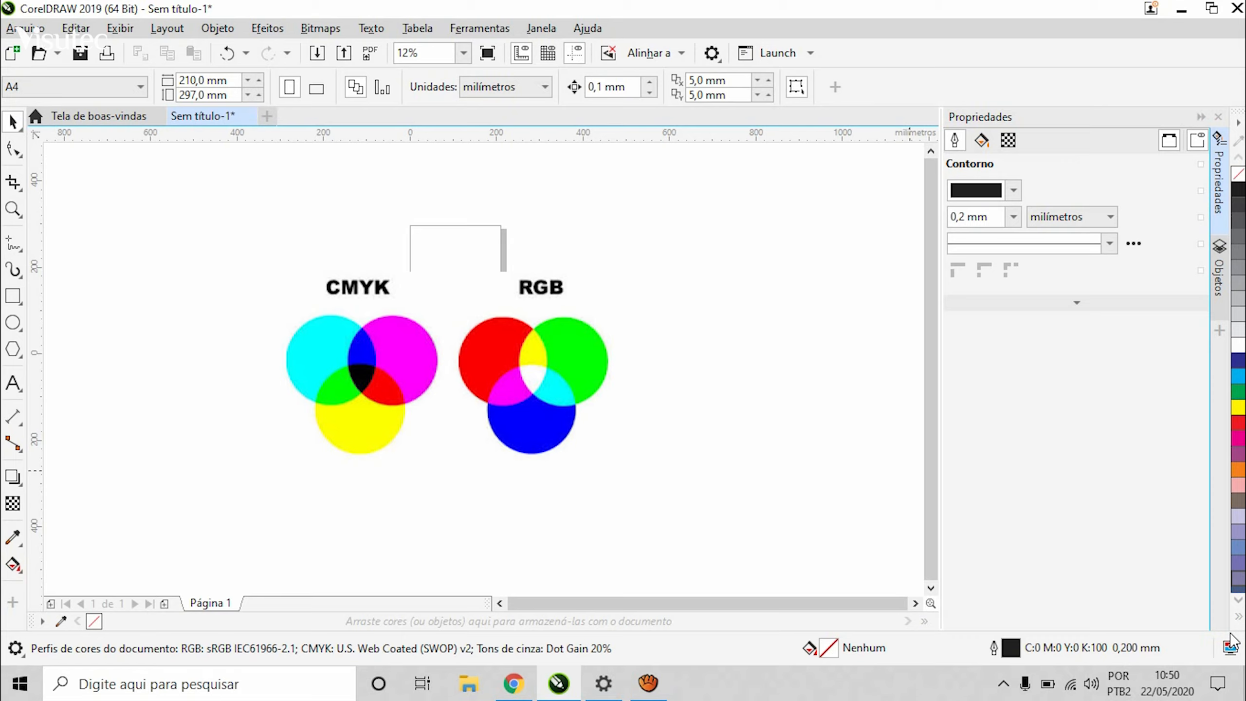